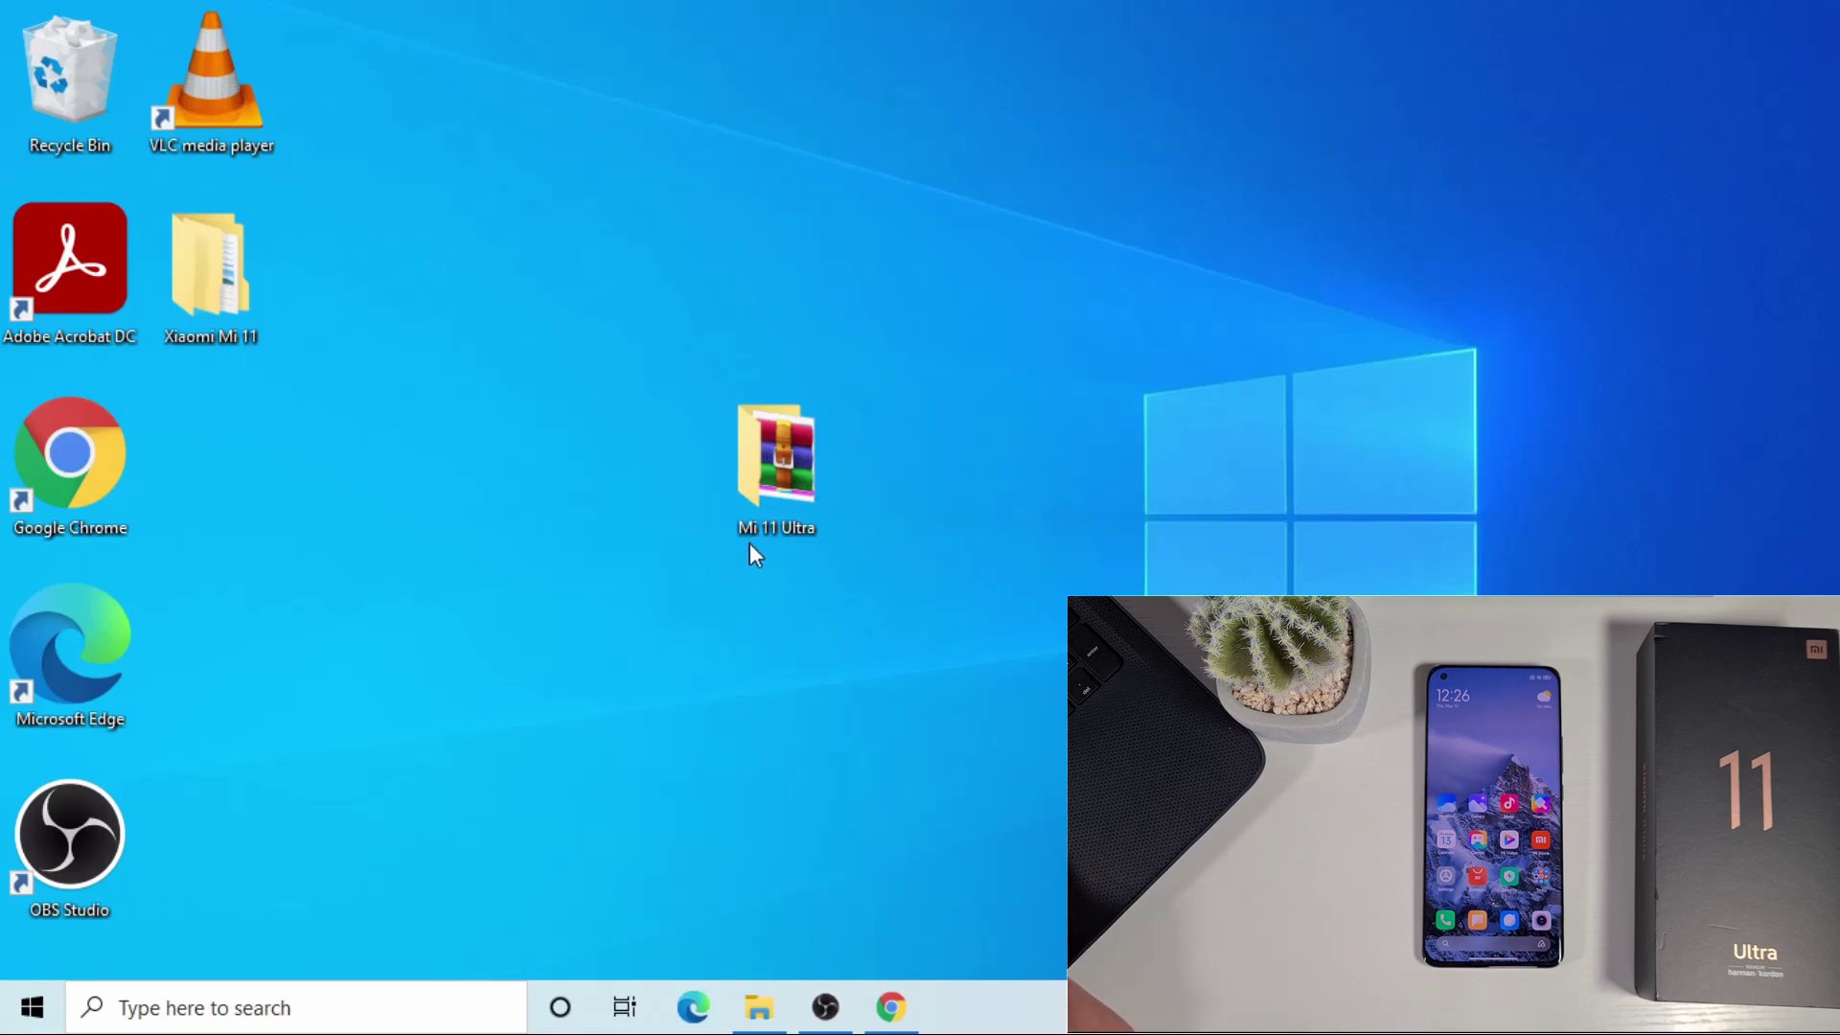
# Open the Mi 11 Ultra folder, then the miflash_unlock-en-5.5.224.24 folder inside it
pyautogui.doubleClick(819, 448)
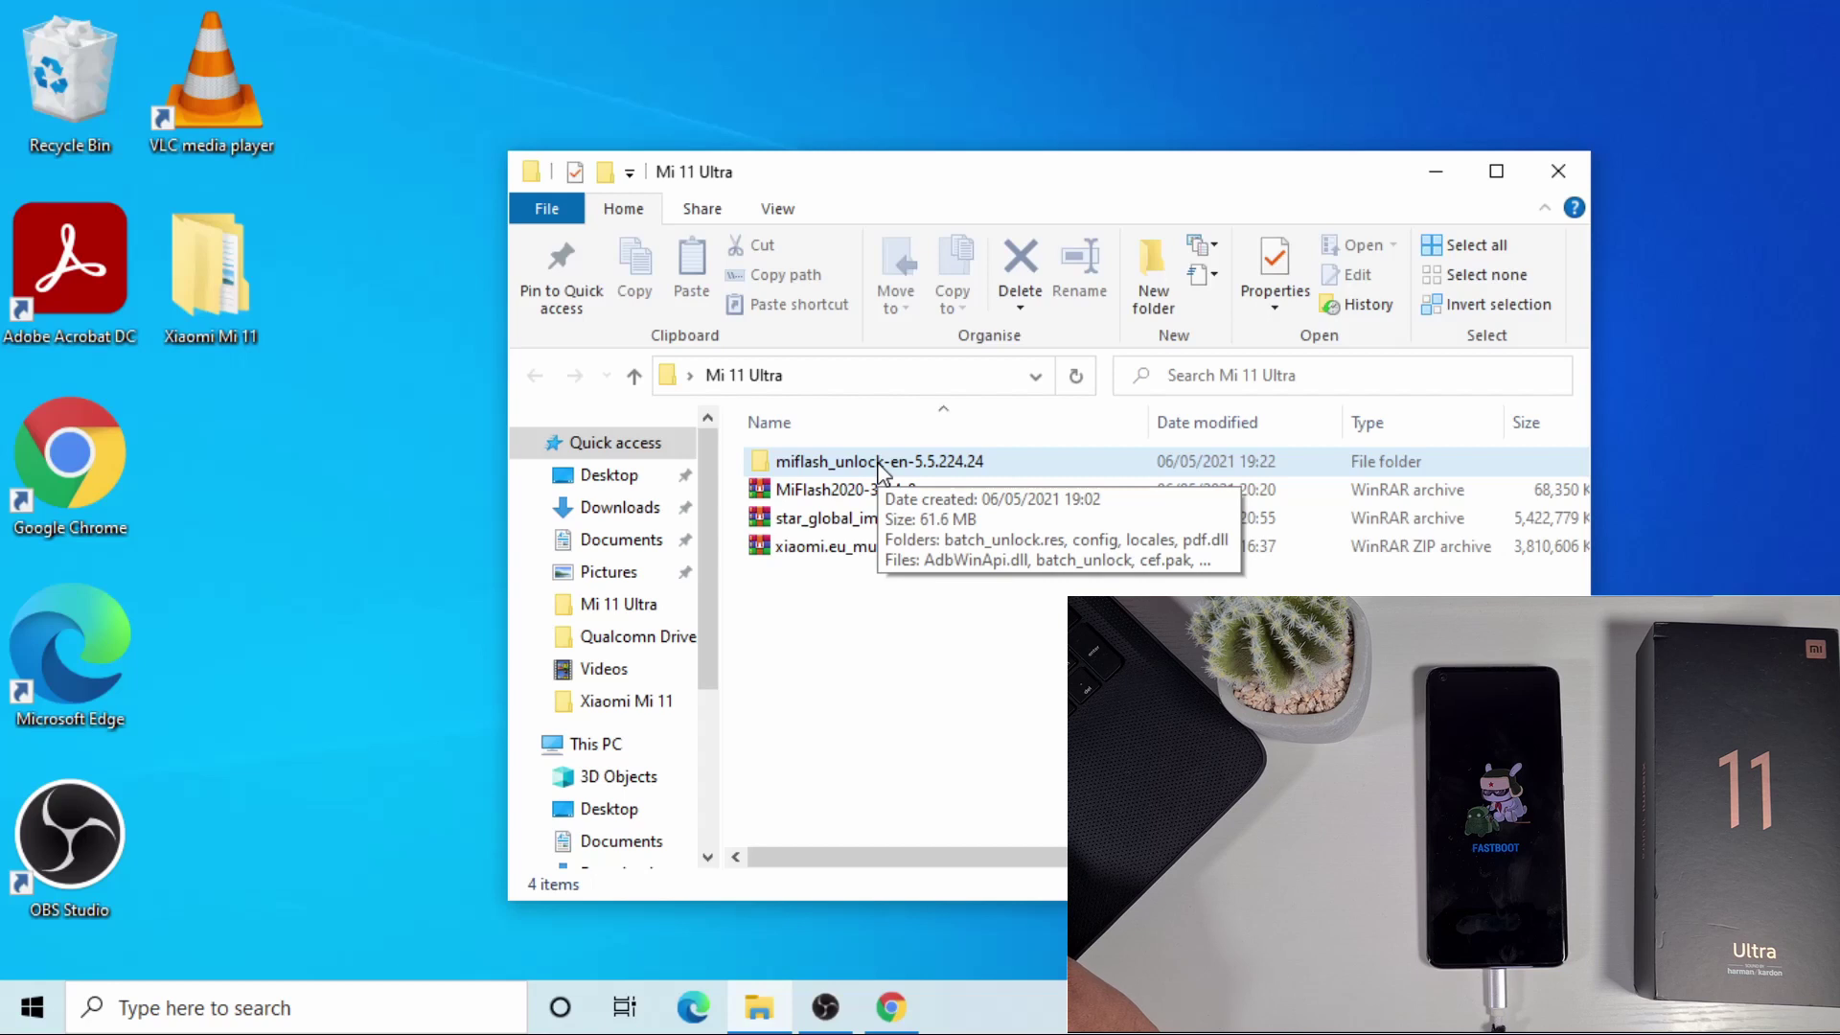
pyautogui.doubleClick(878, 465)
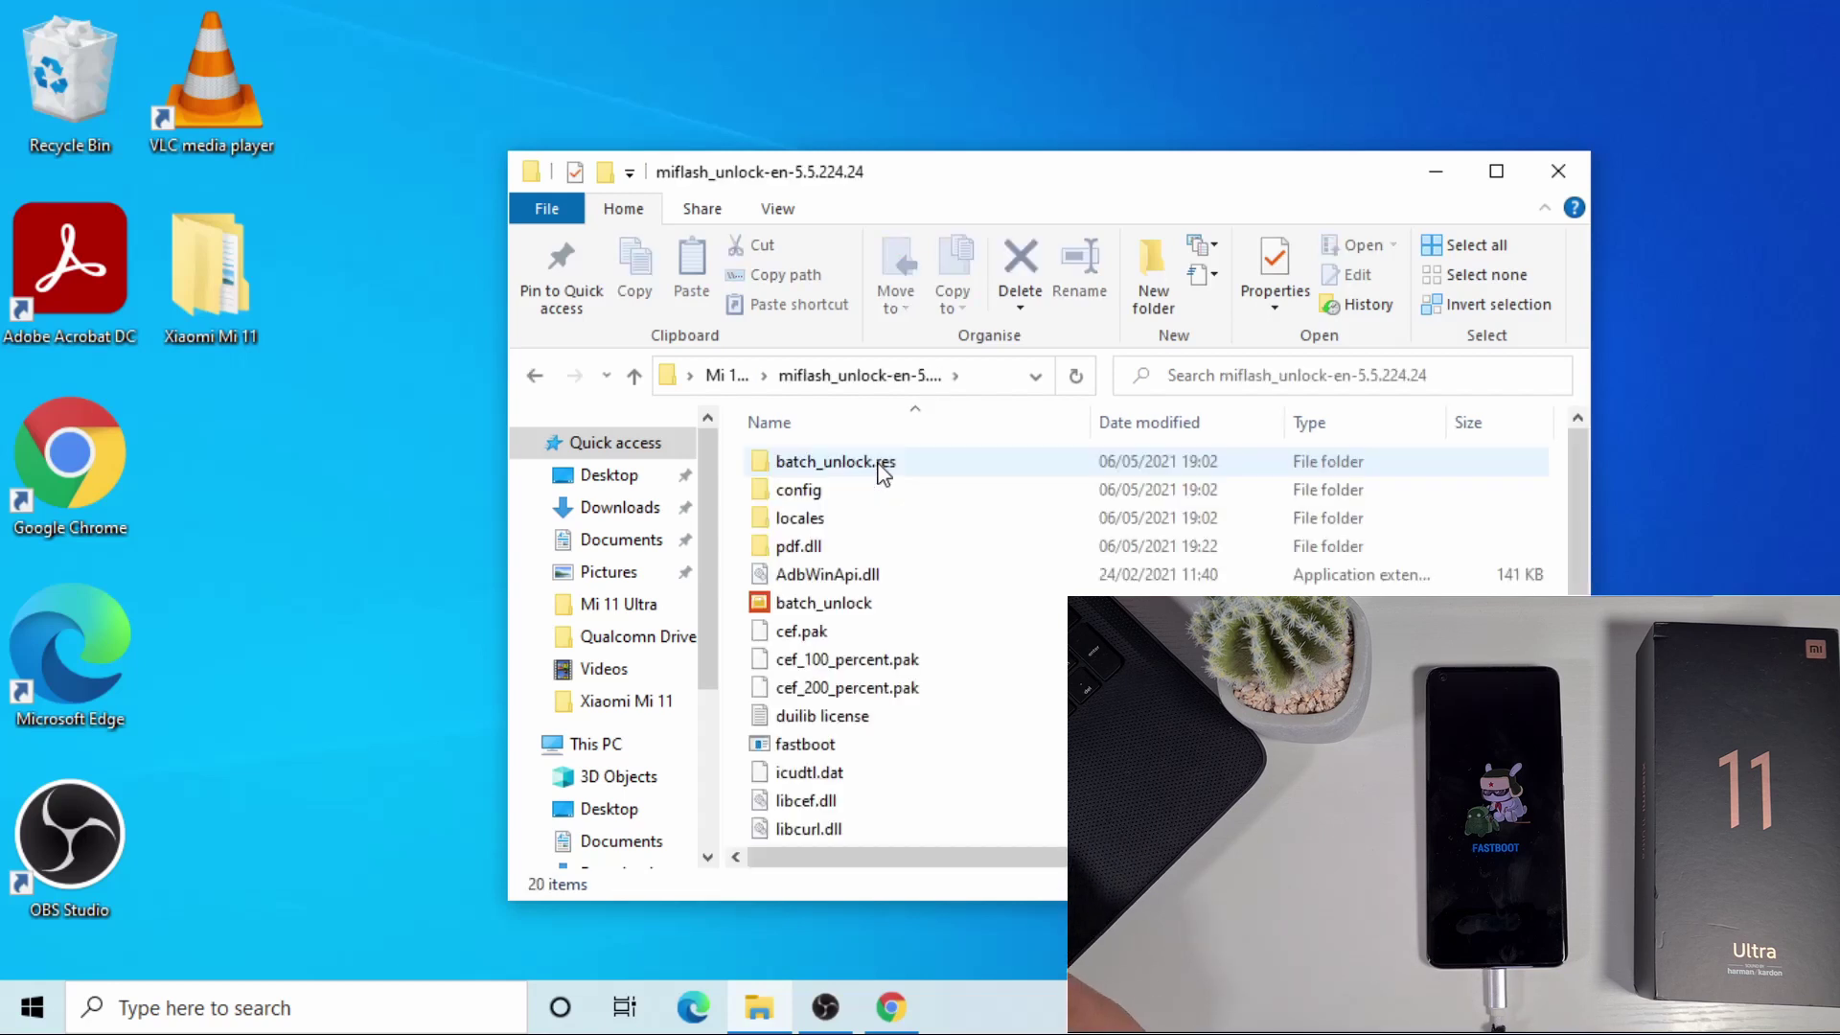
pyautogui.doubleClick(844, 604)
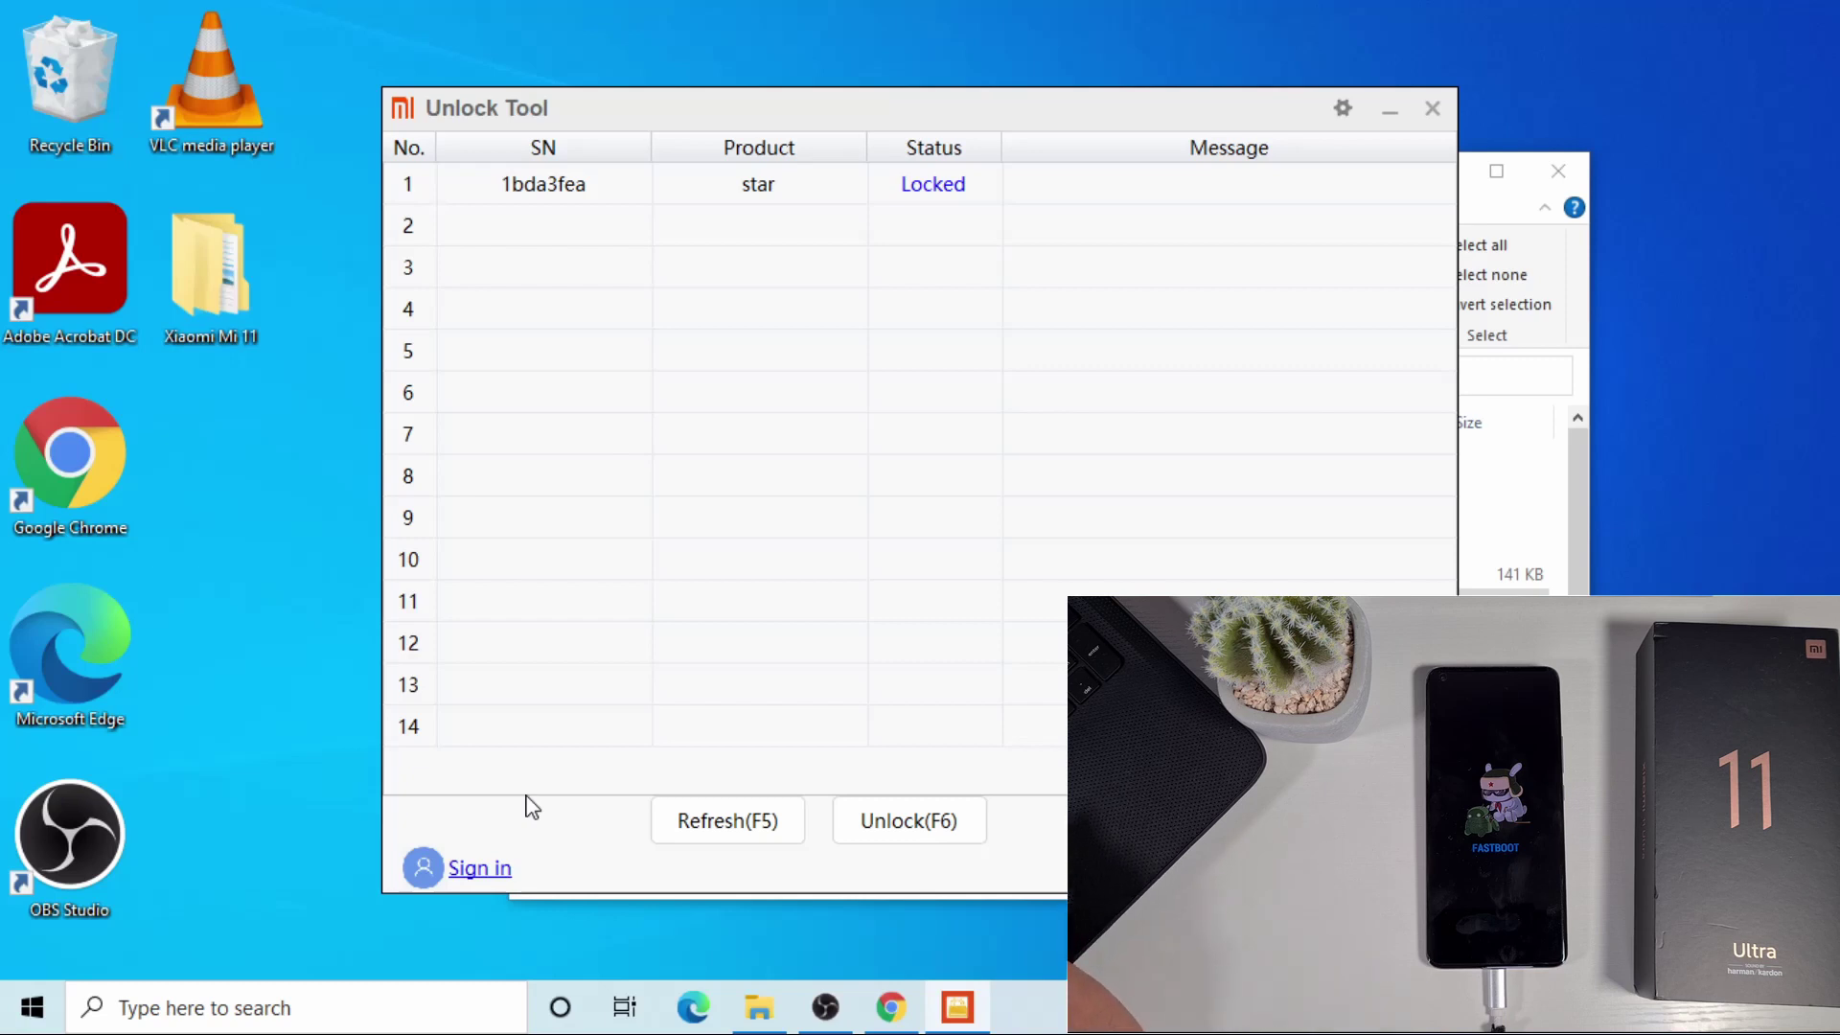
# Start the Mi account sign-in and begin entering the account email
pyautogui.click(461, 873)
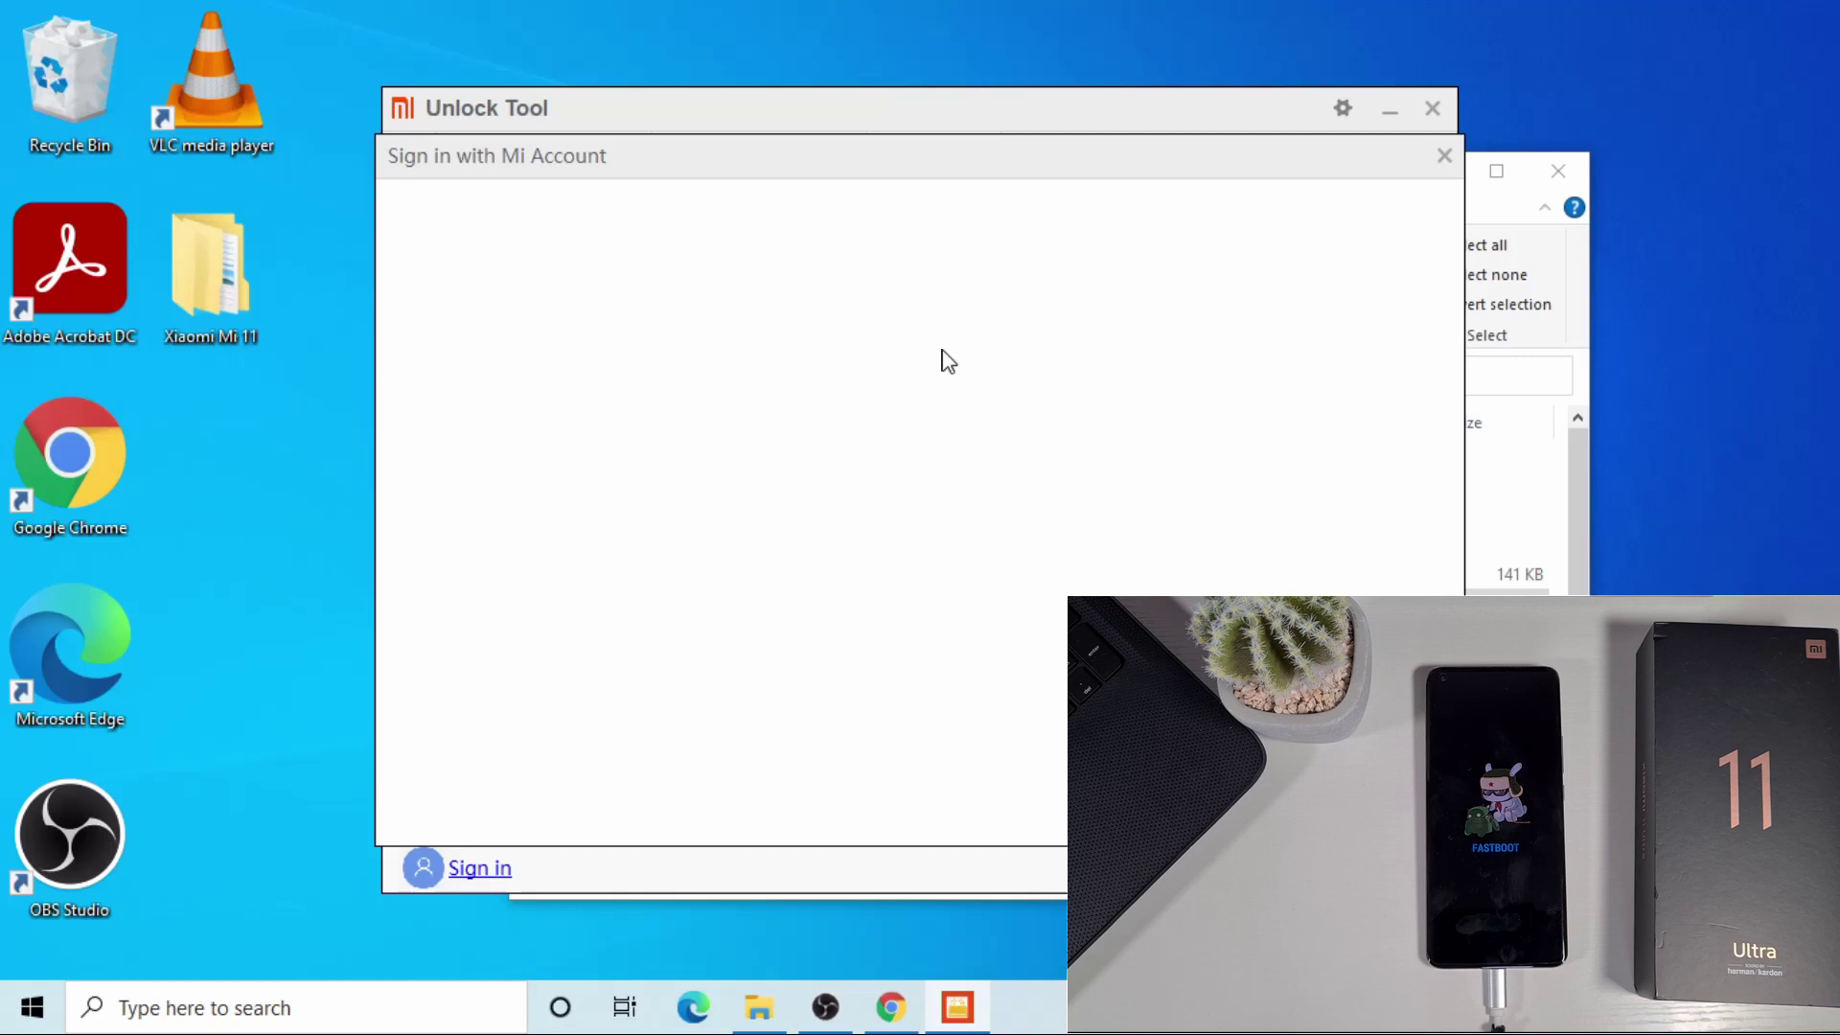
pyautogui.click(883, 520)
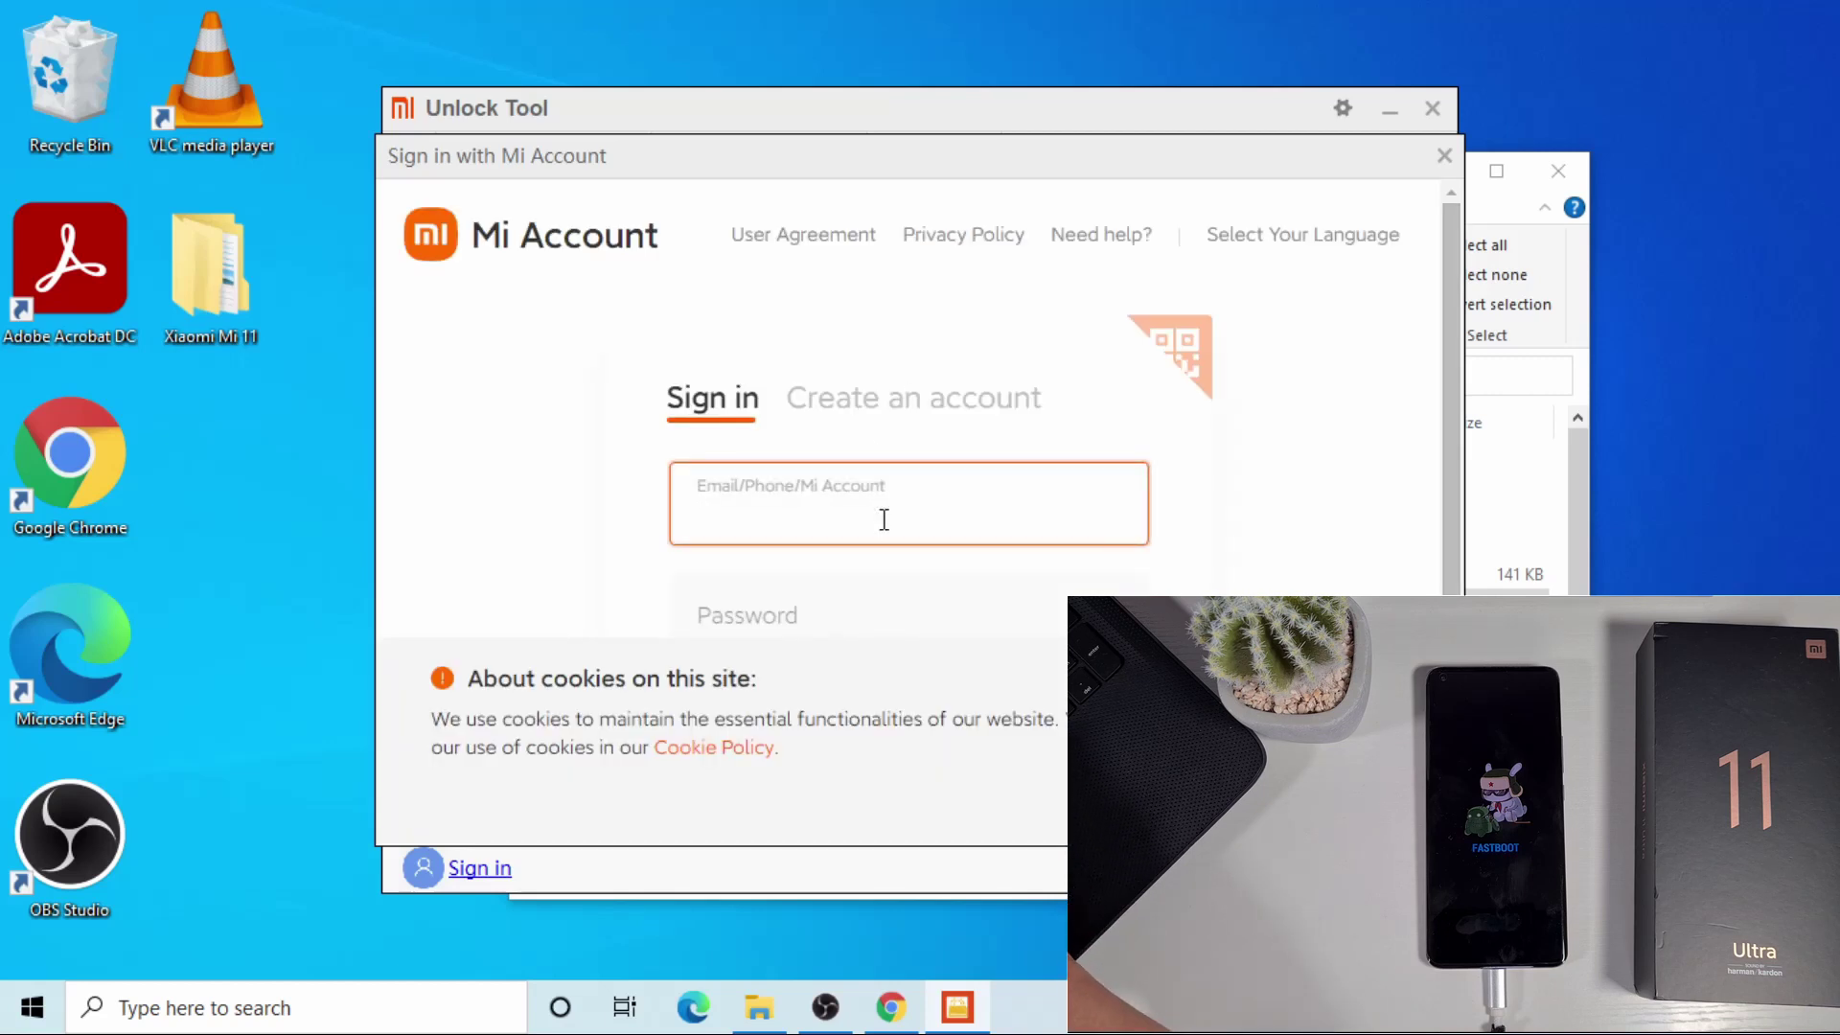
pyautogui.write('ma')
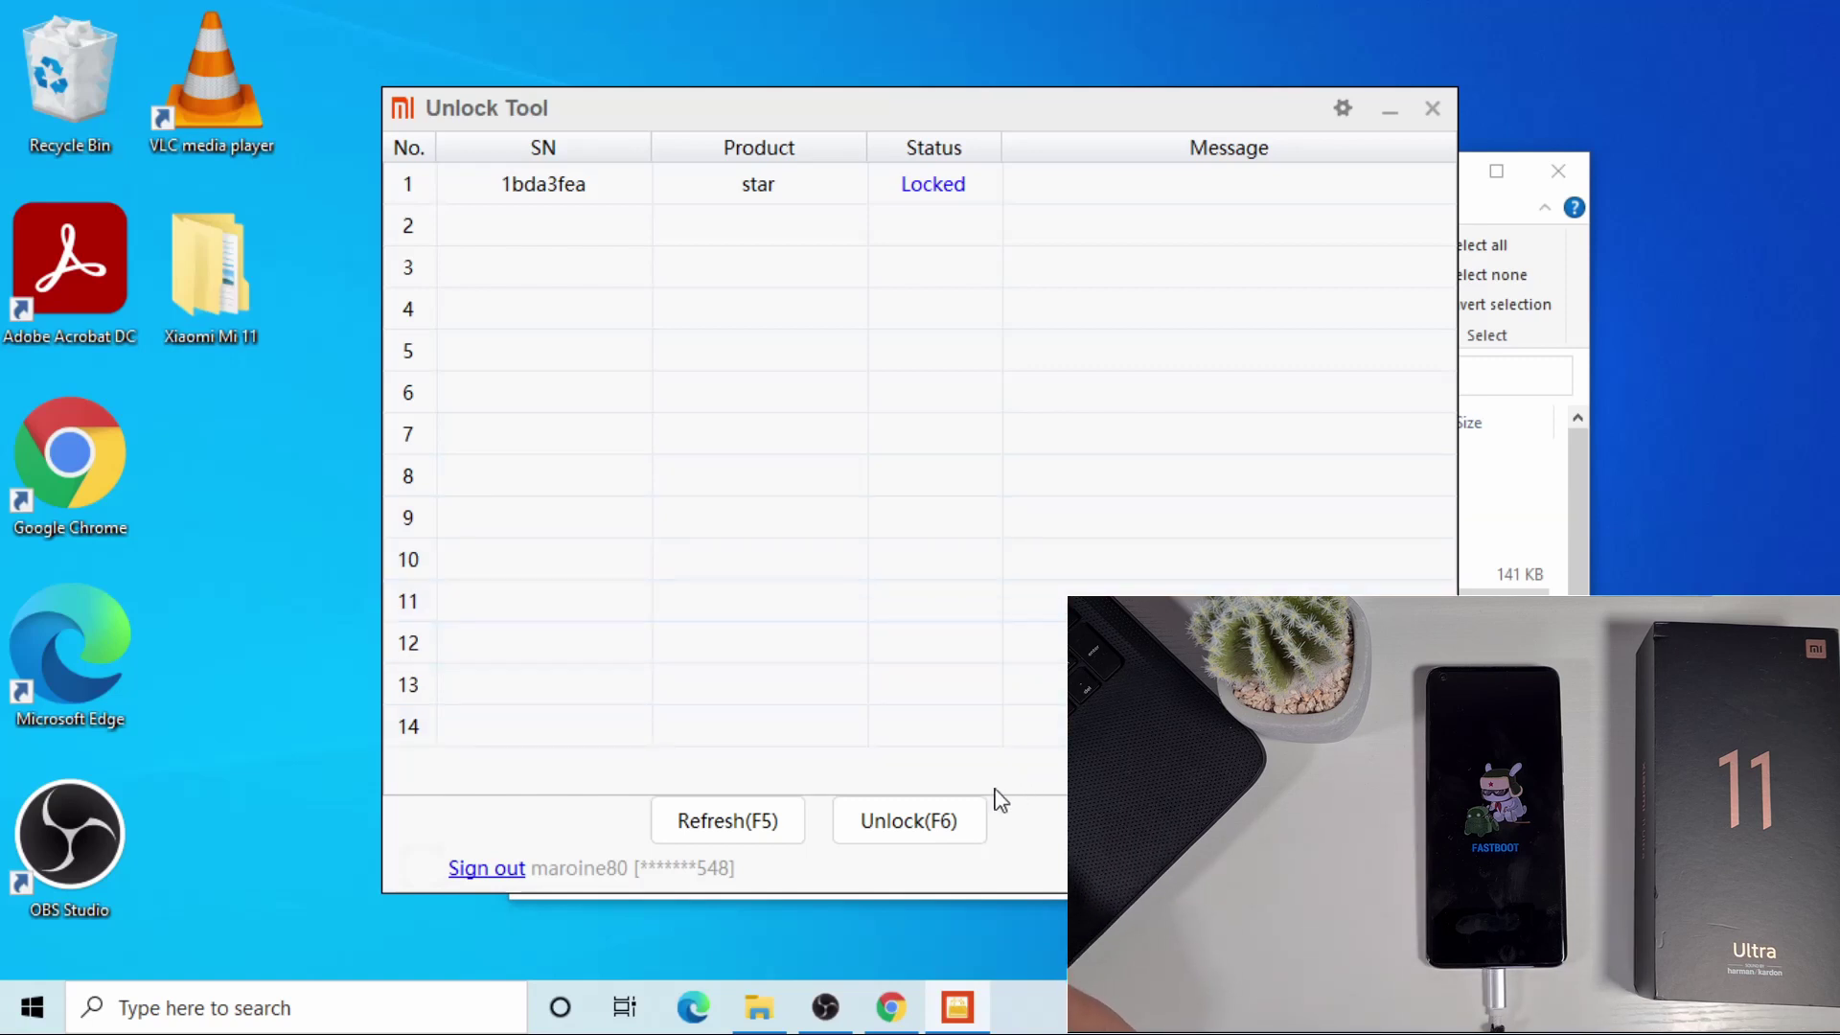
# Select the star phone in row 1 and unlock its bootloader with Unlock(F6)
pyautogui.click(719, 184)
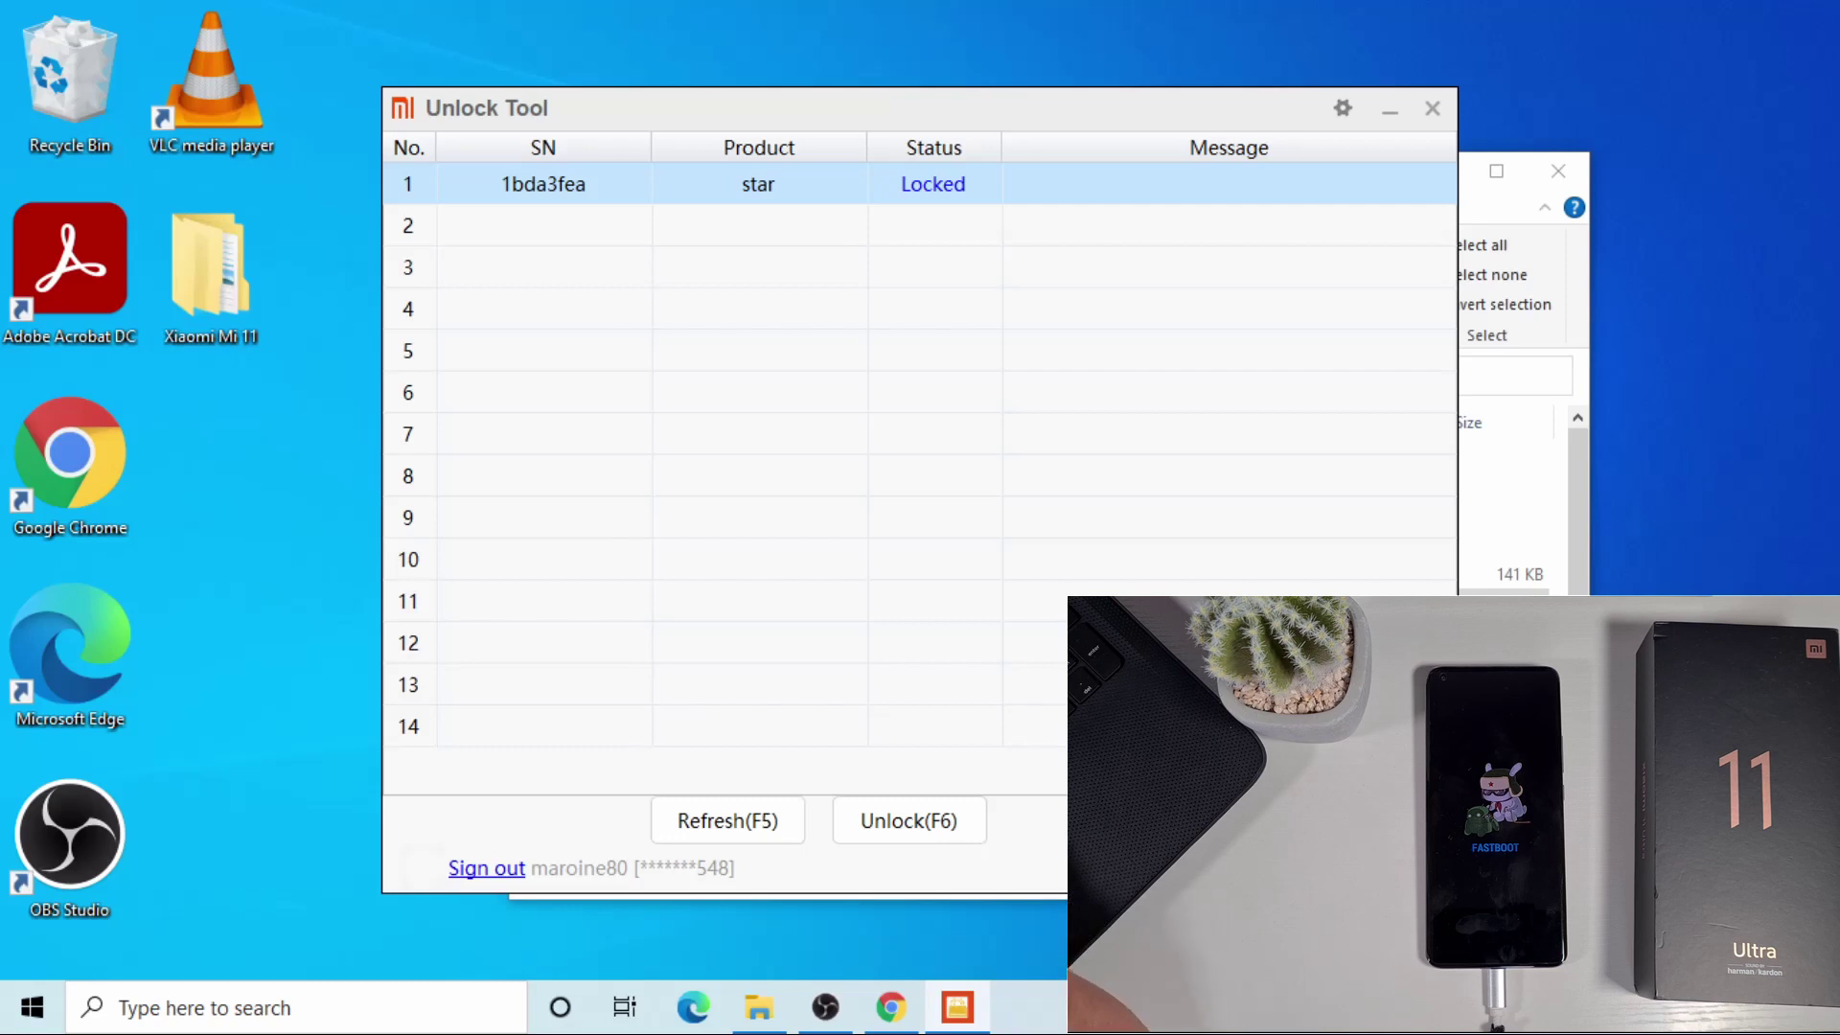
pyautogui.click(932, 835)
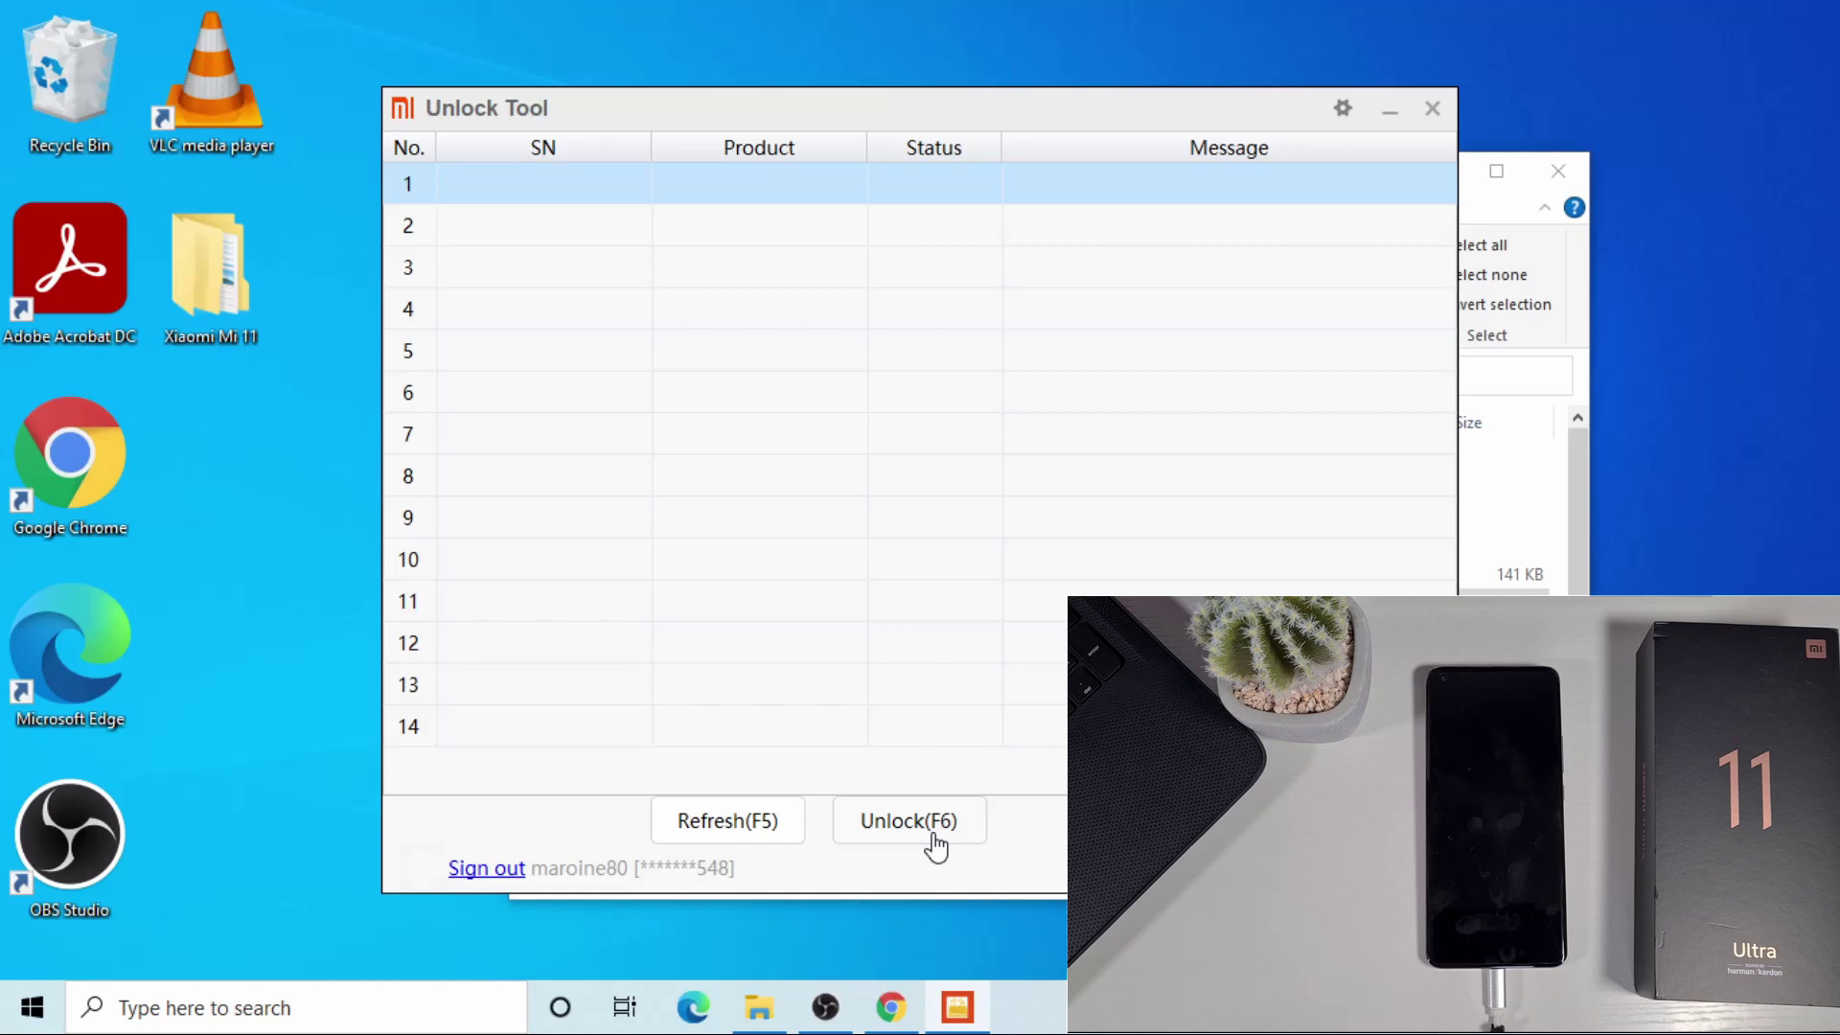
# Close the Mi Unlock Tool window
pyautogui.click(1430, 108)
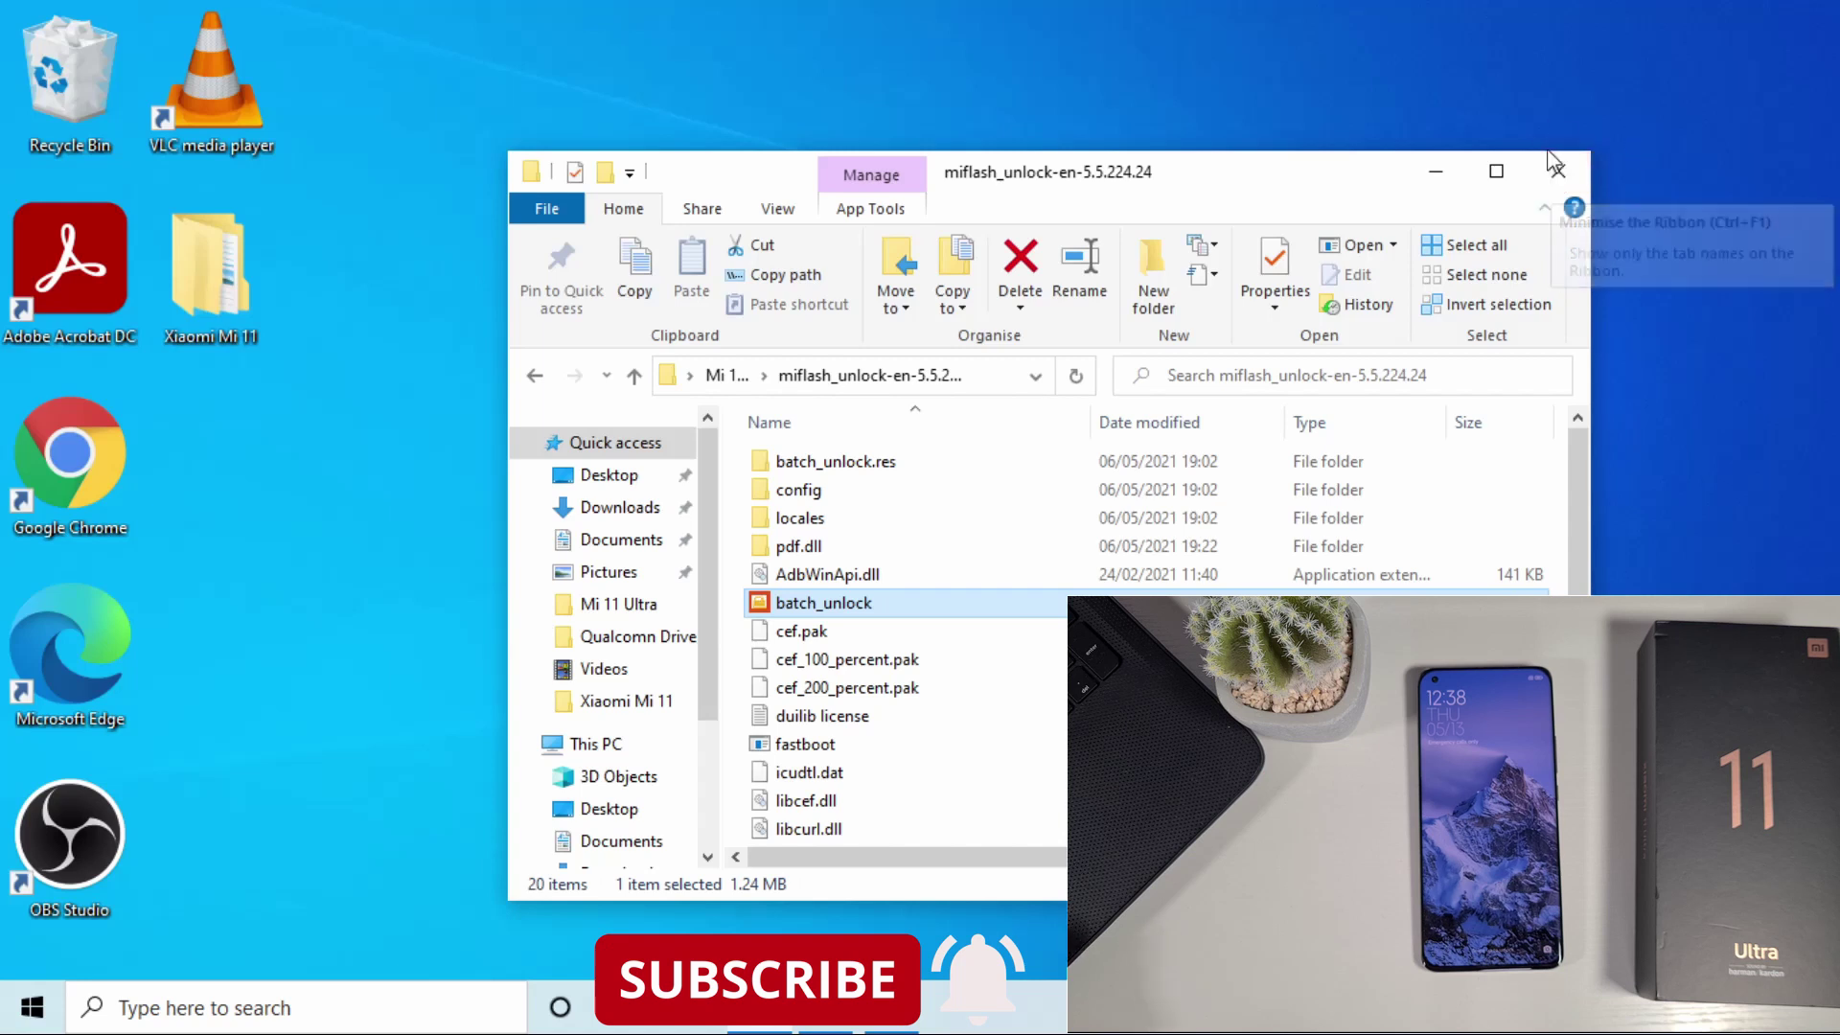
# Close the miflash_unlock window, reopen Mi 11 Ultra, and select the star_global_images archive
pyautogui.click(1555, 178)
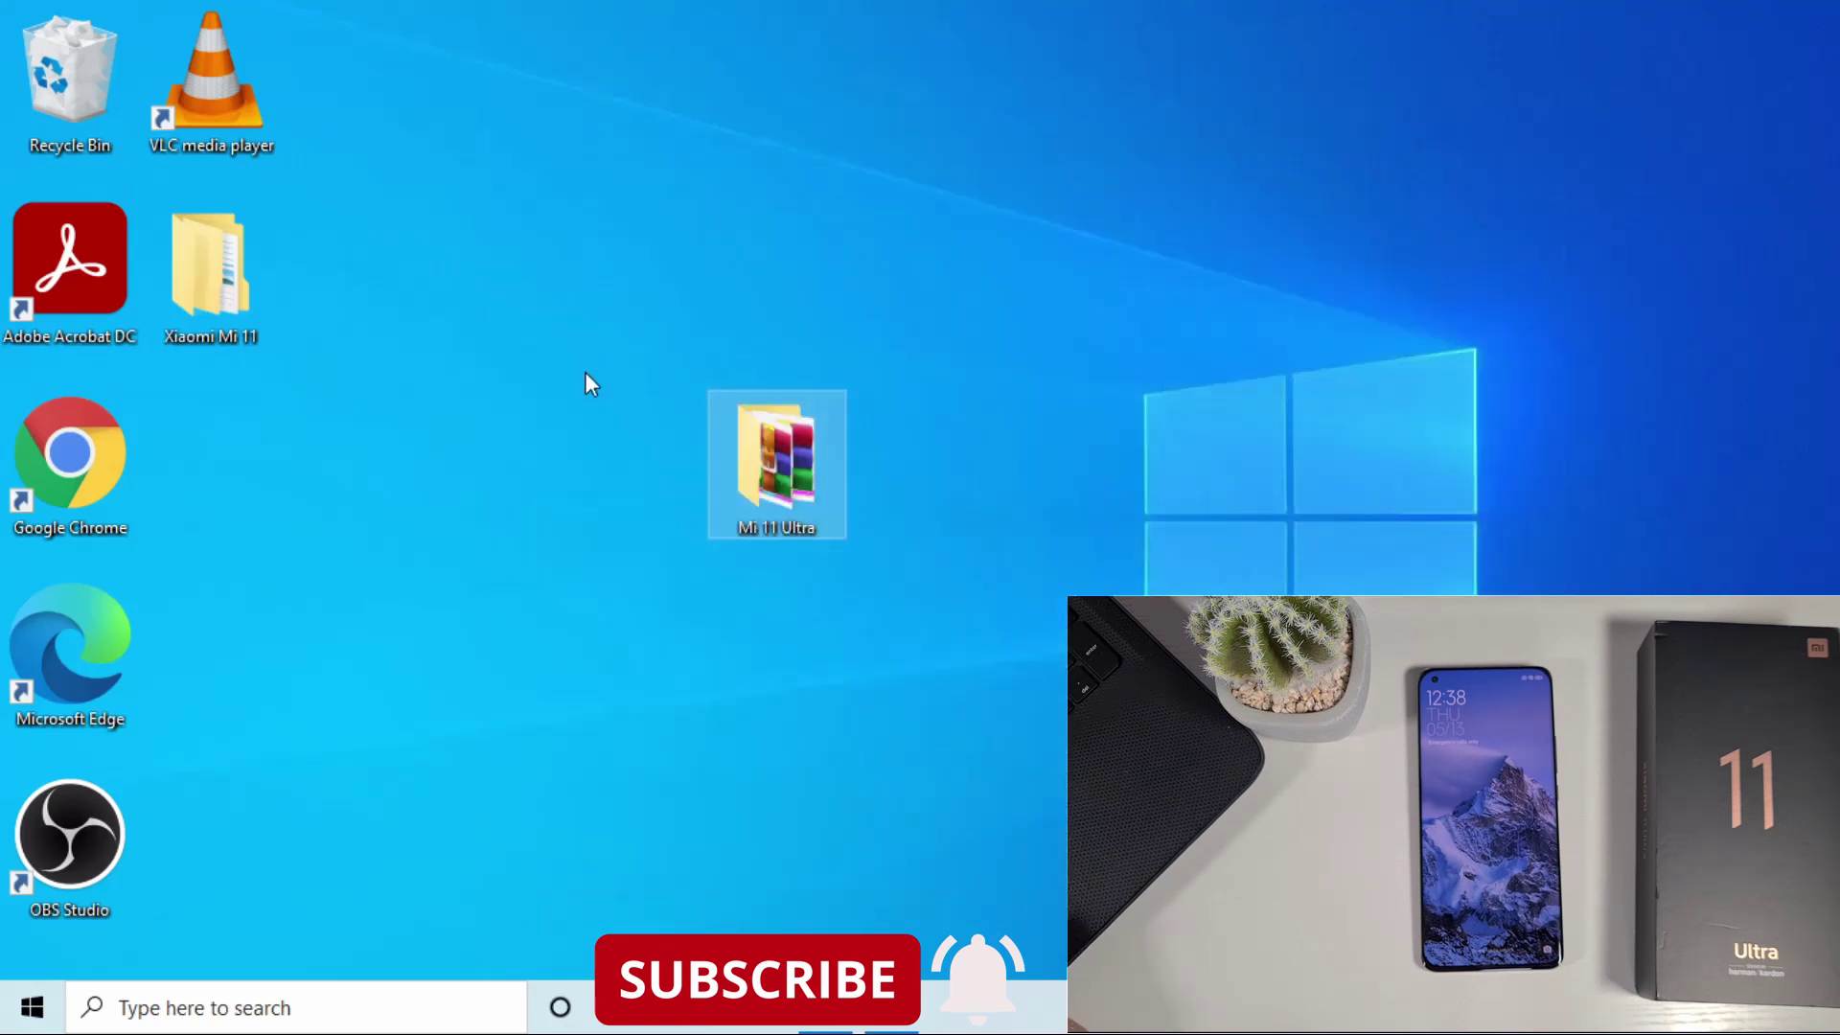
pyautogui.doubleClick(816, 463)
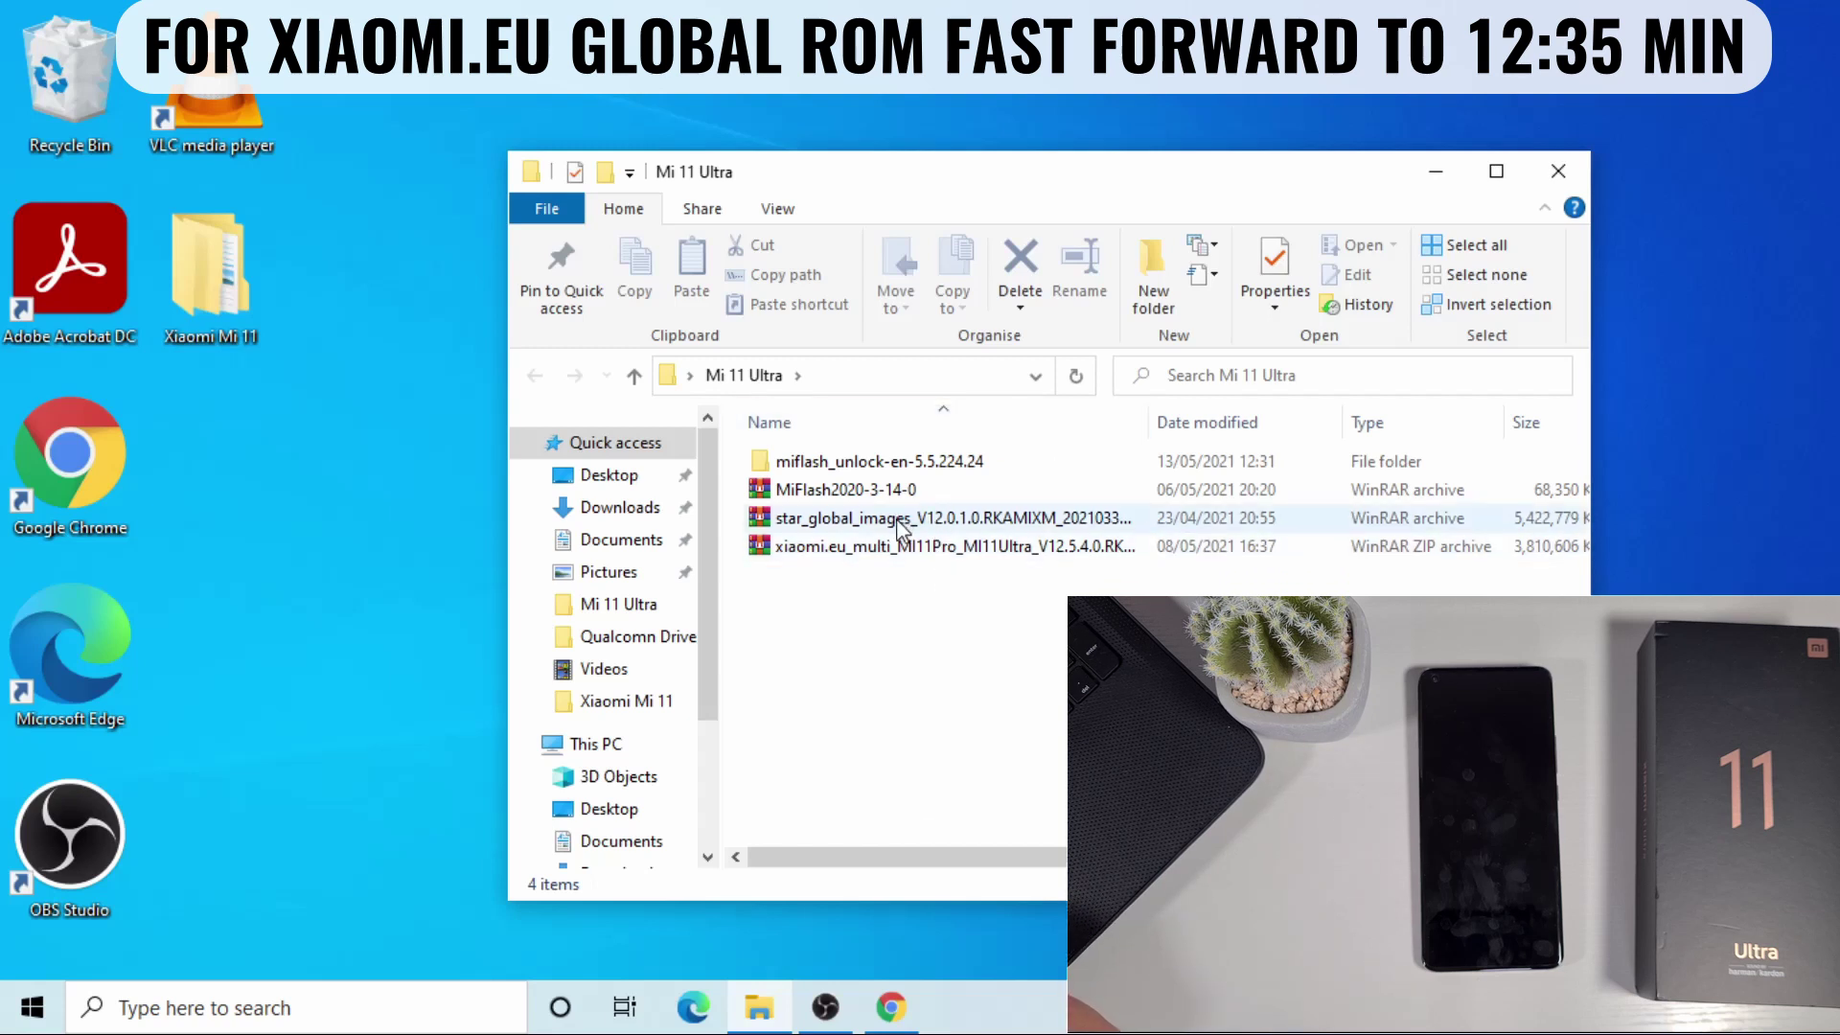
pyautogui.click(982, 524)
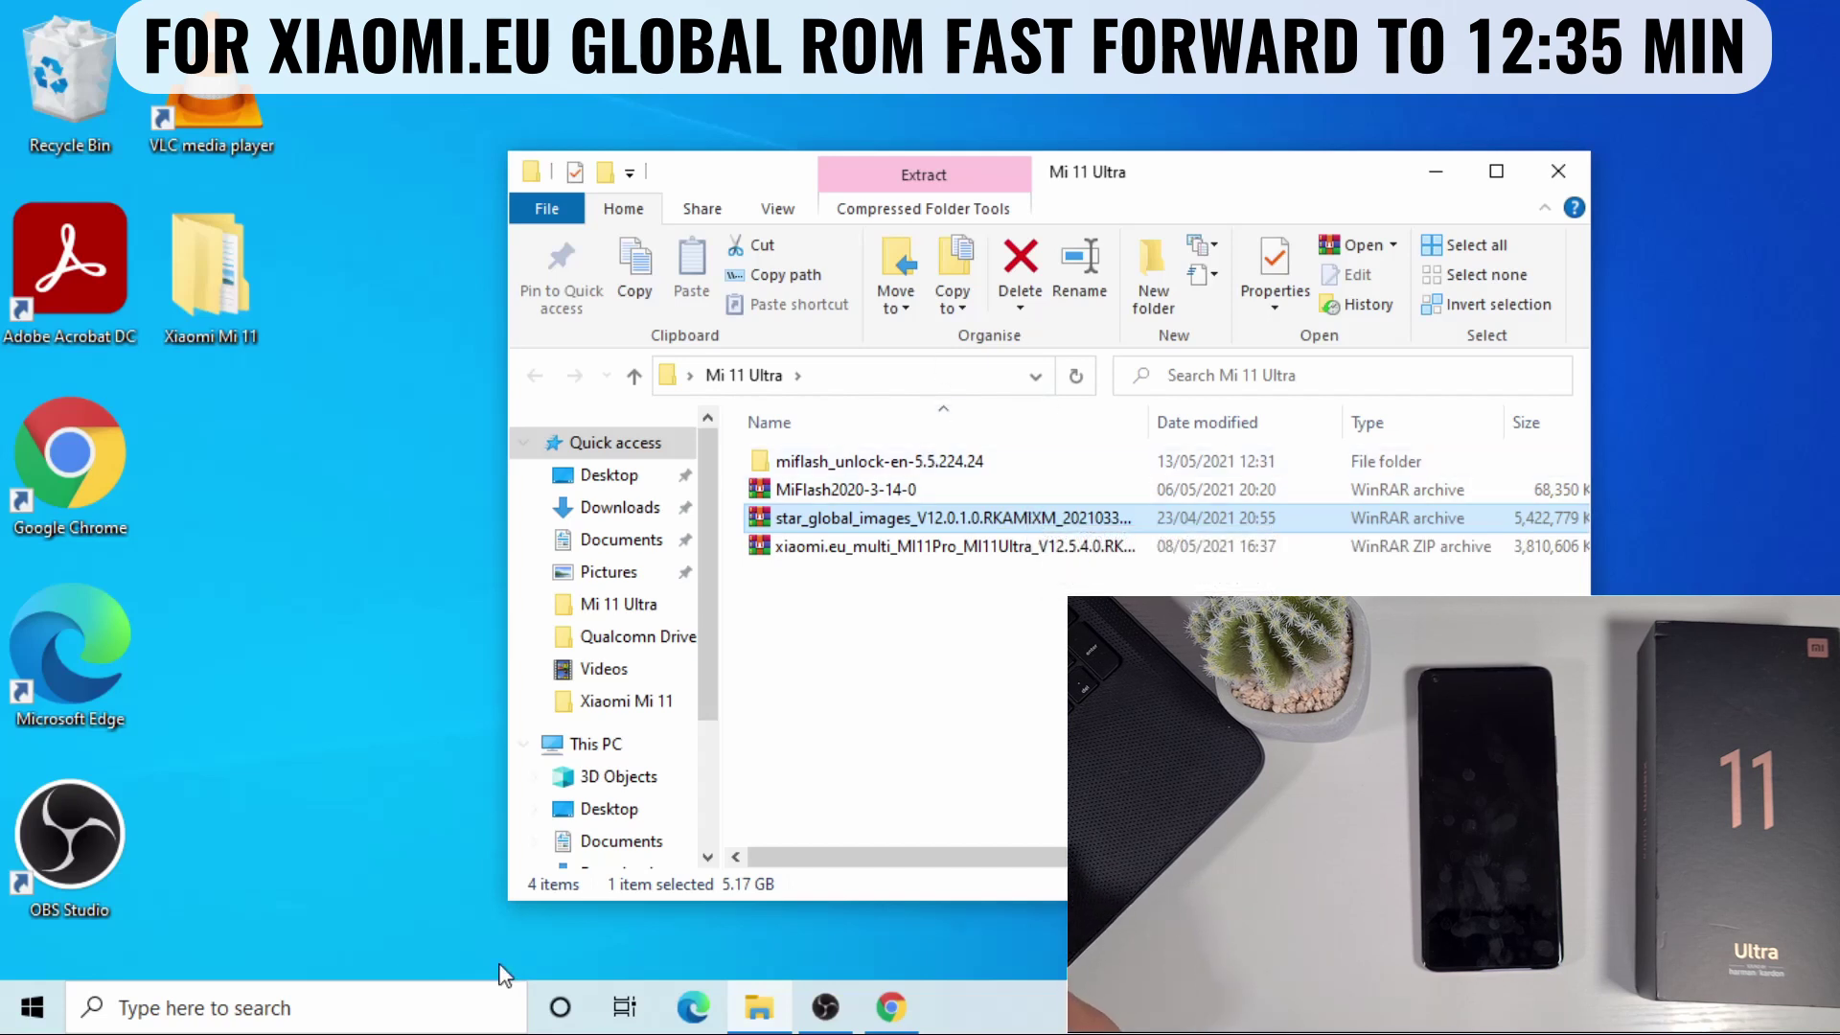
# In Mi Community's ROM Downloads, choose Mi 11 Ultra and load its Global ROM page
pyautogui.click(890, 1008)
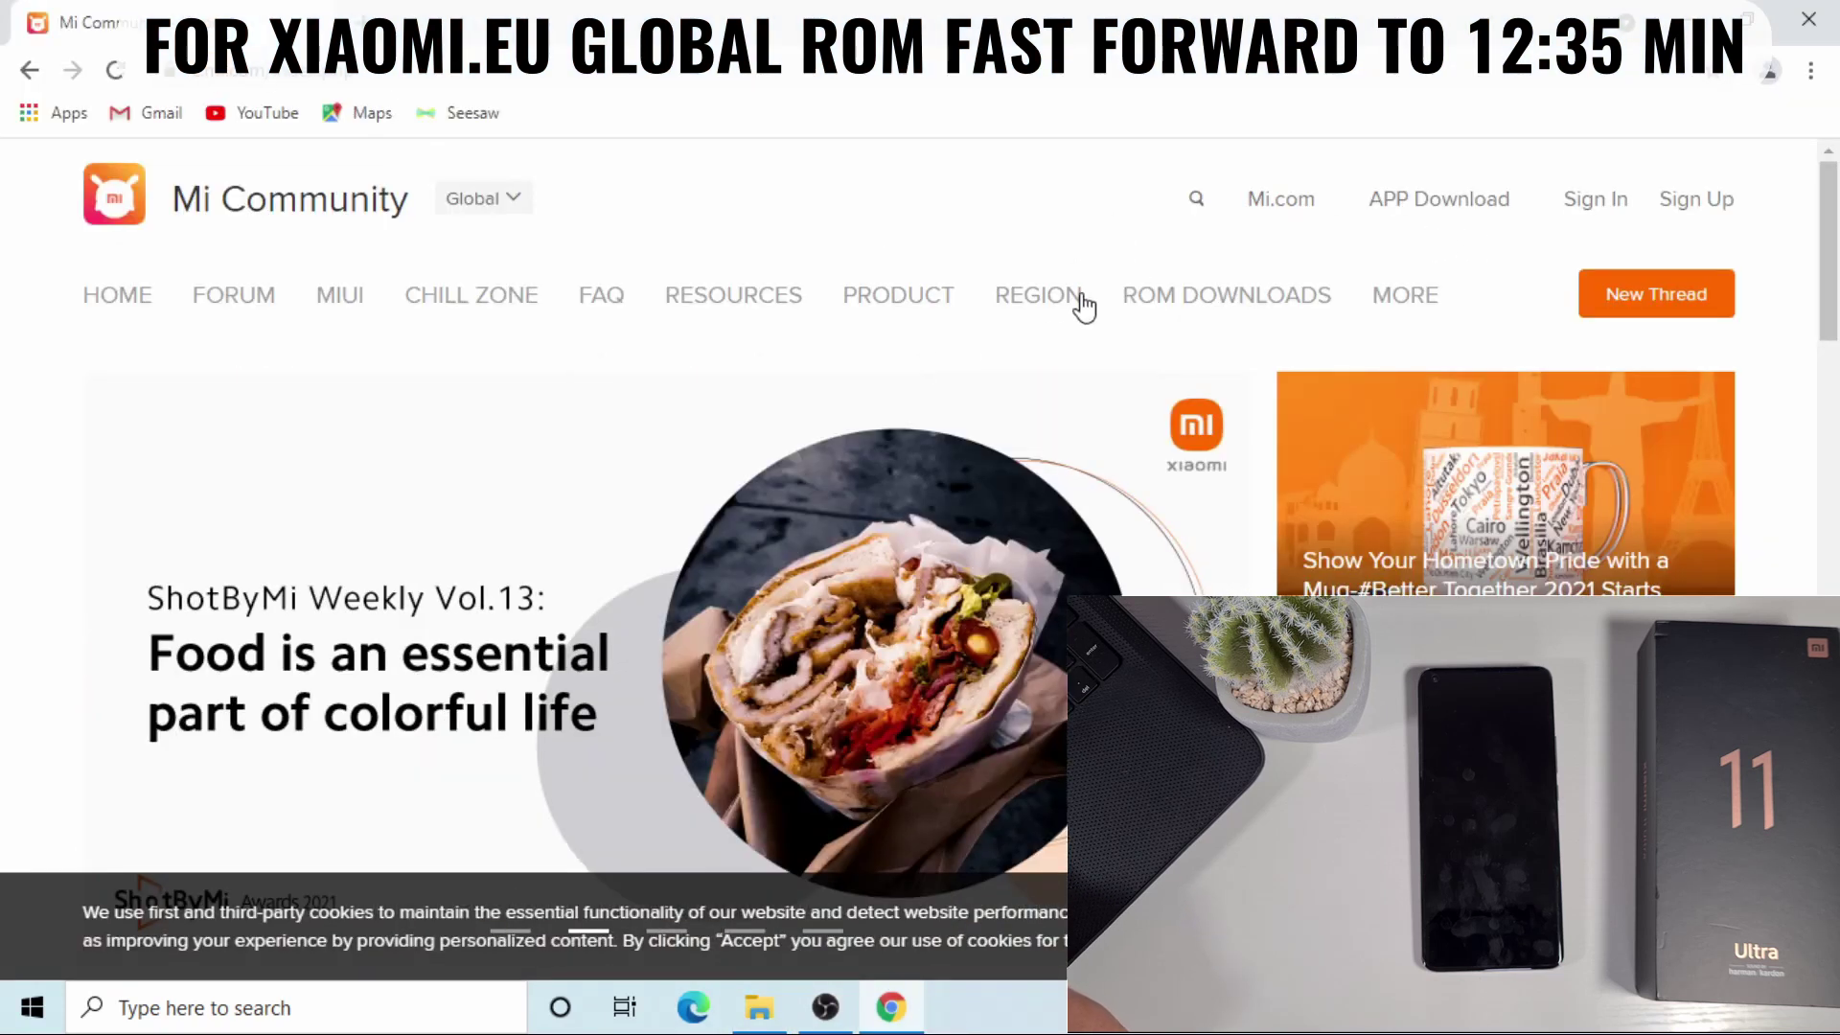
pyautogui.click(1224, 302)
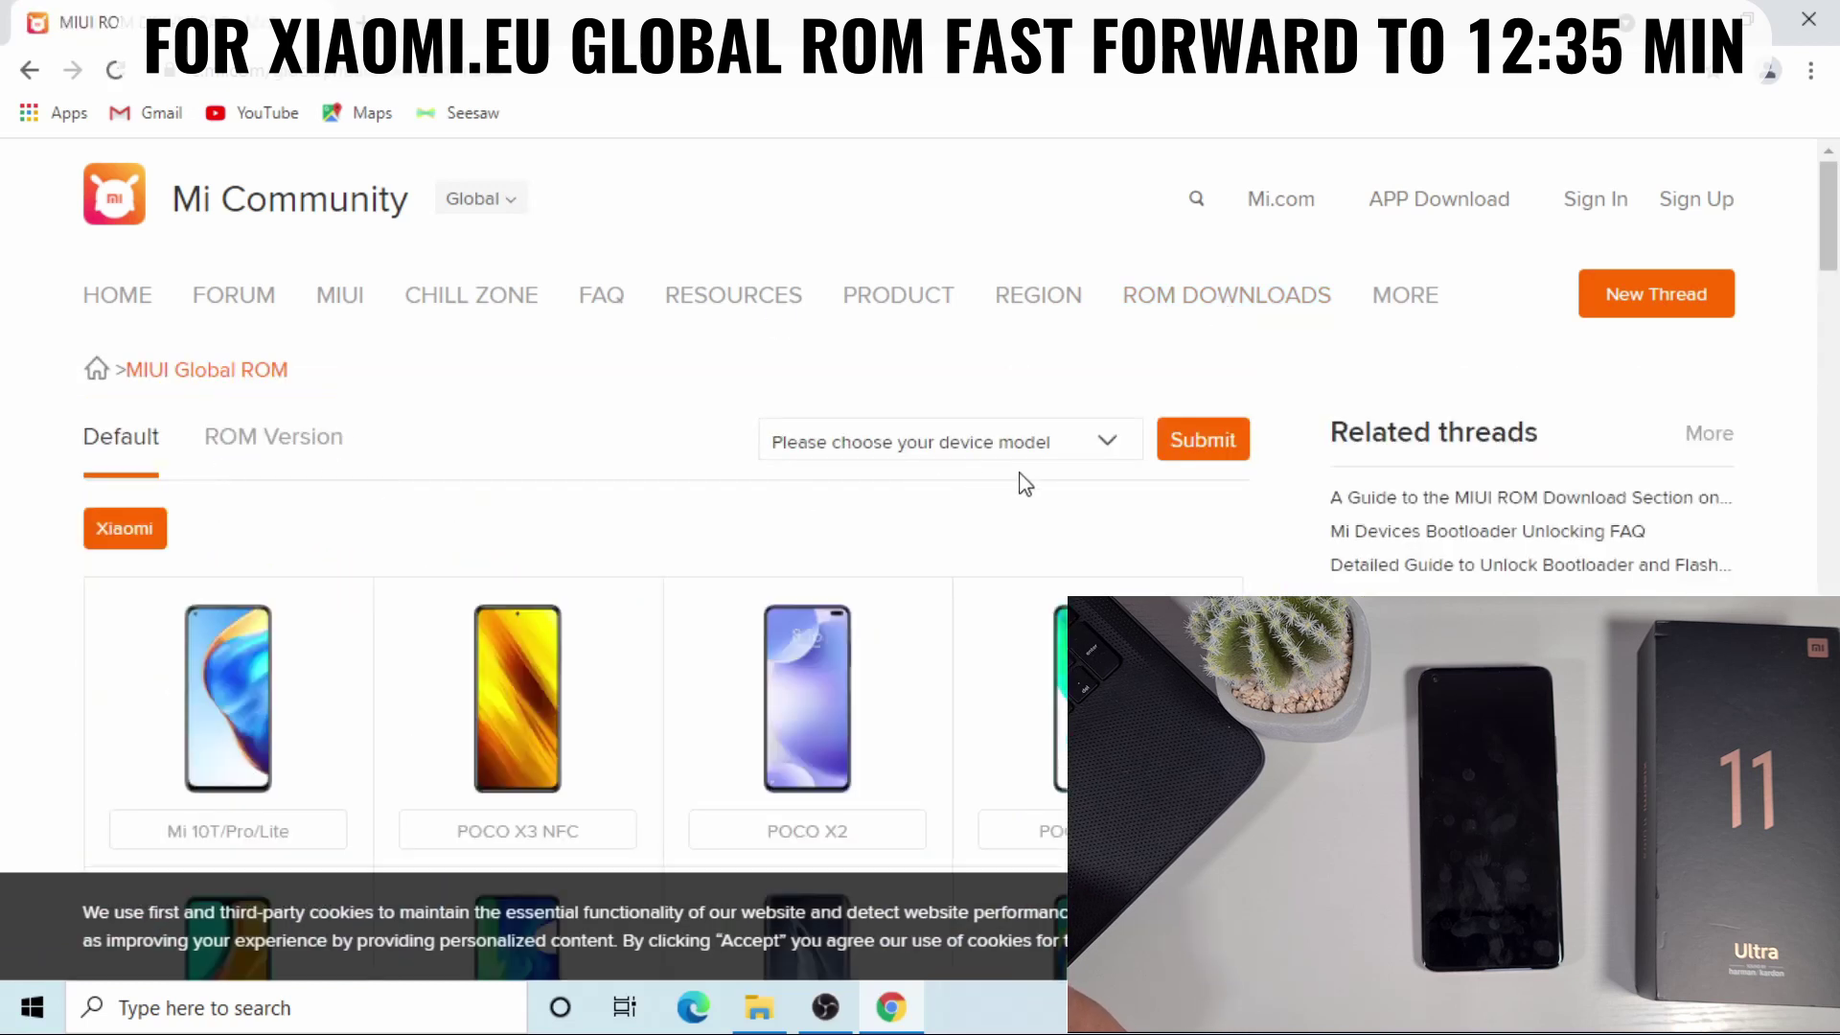
pyautogui.click(1031, 452)
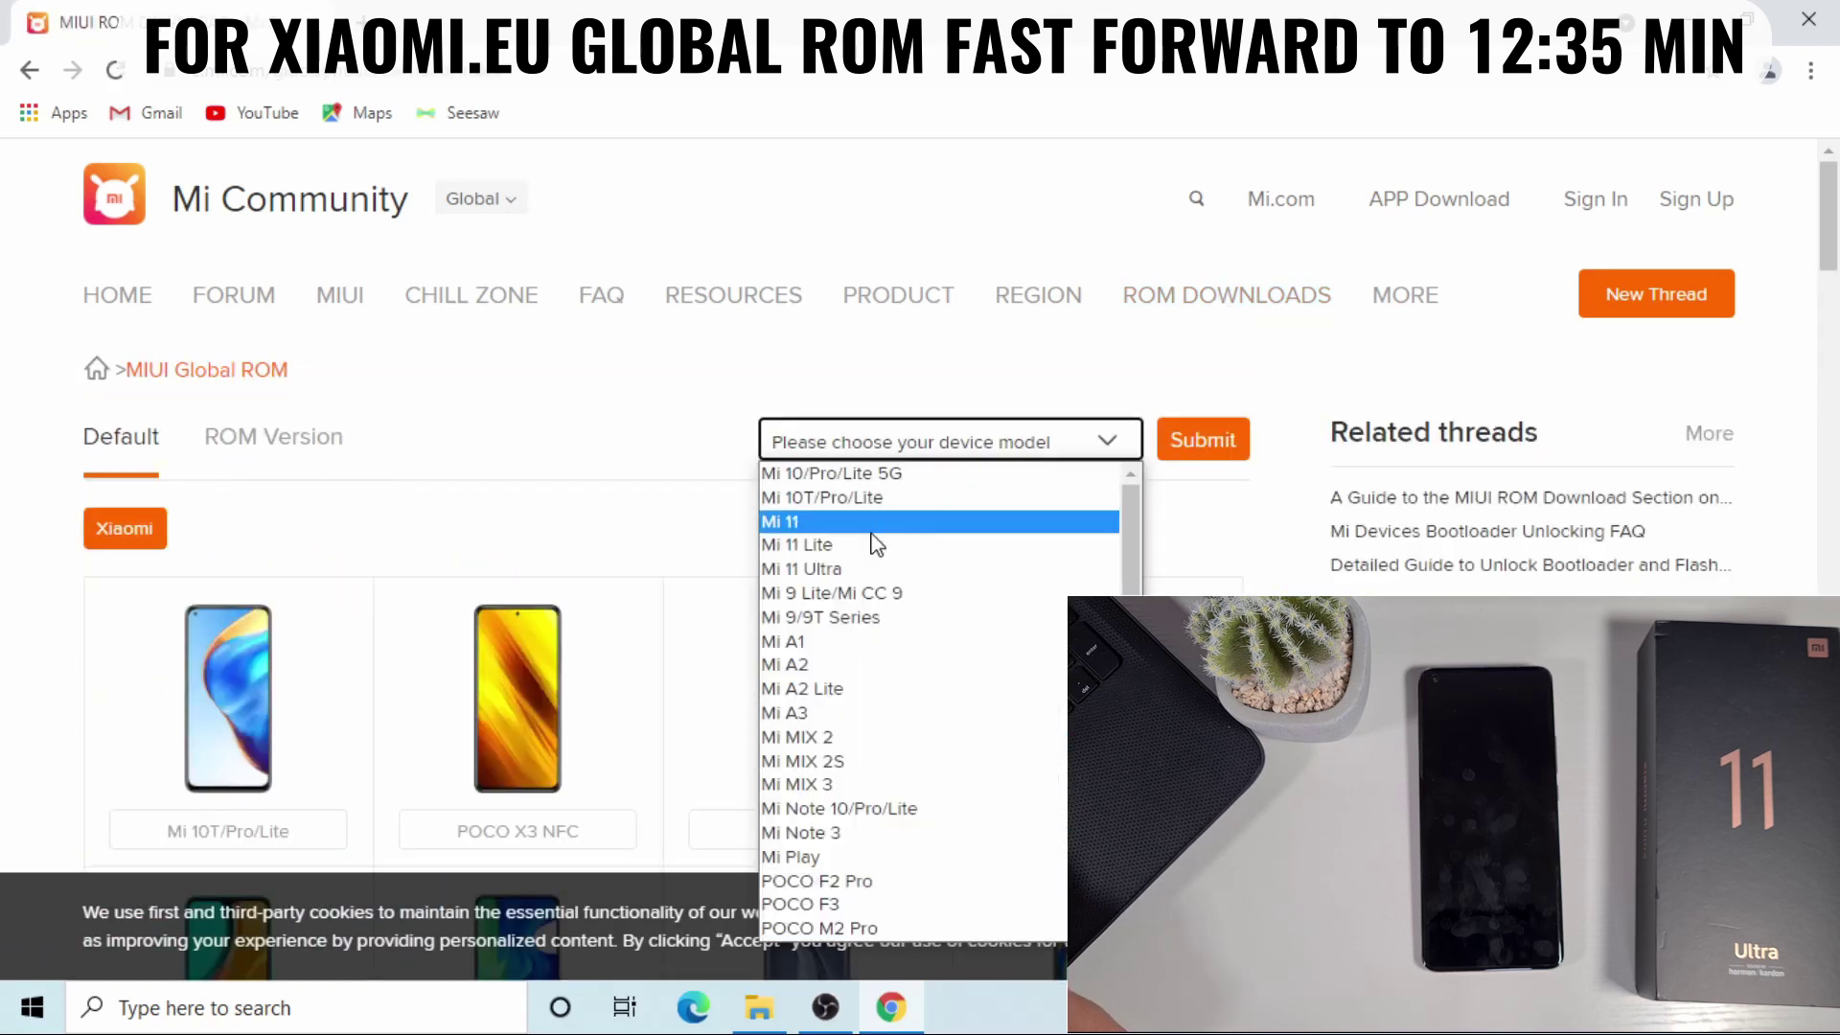
pyautogui.click(868, 568)
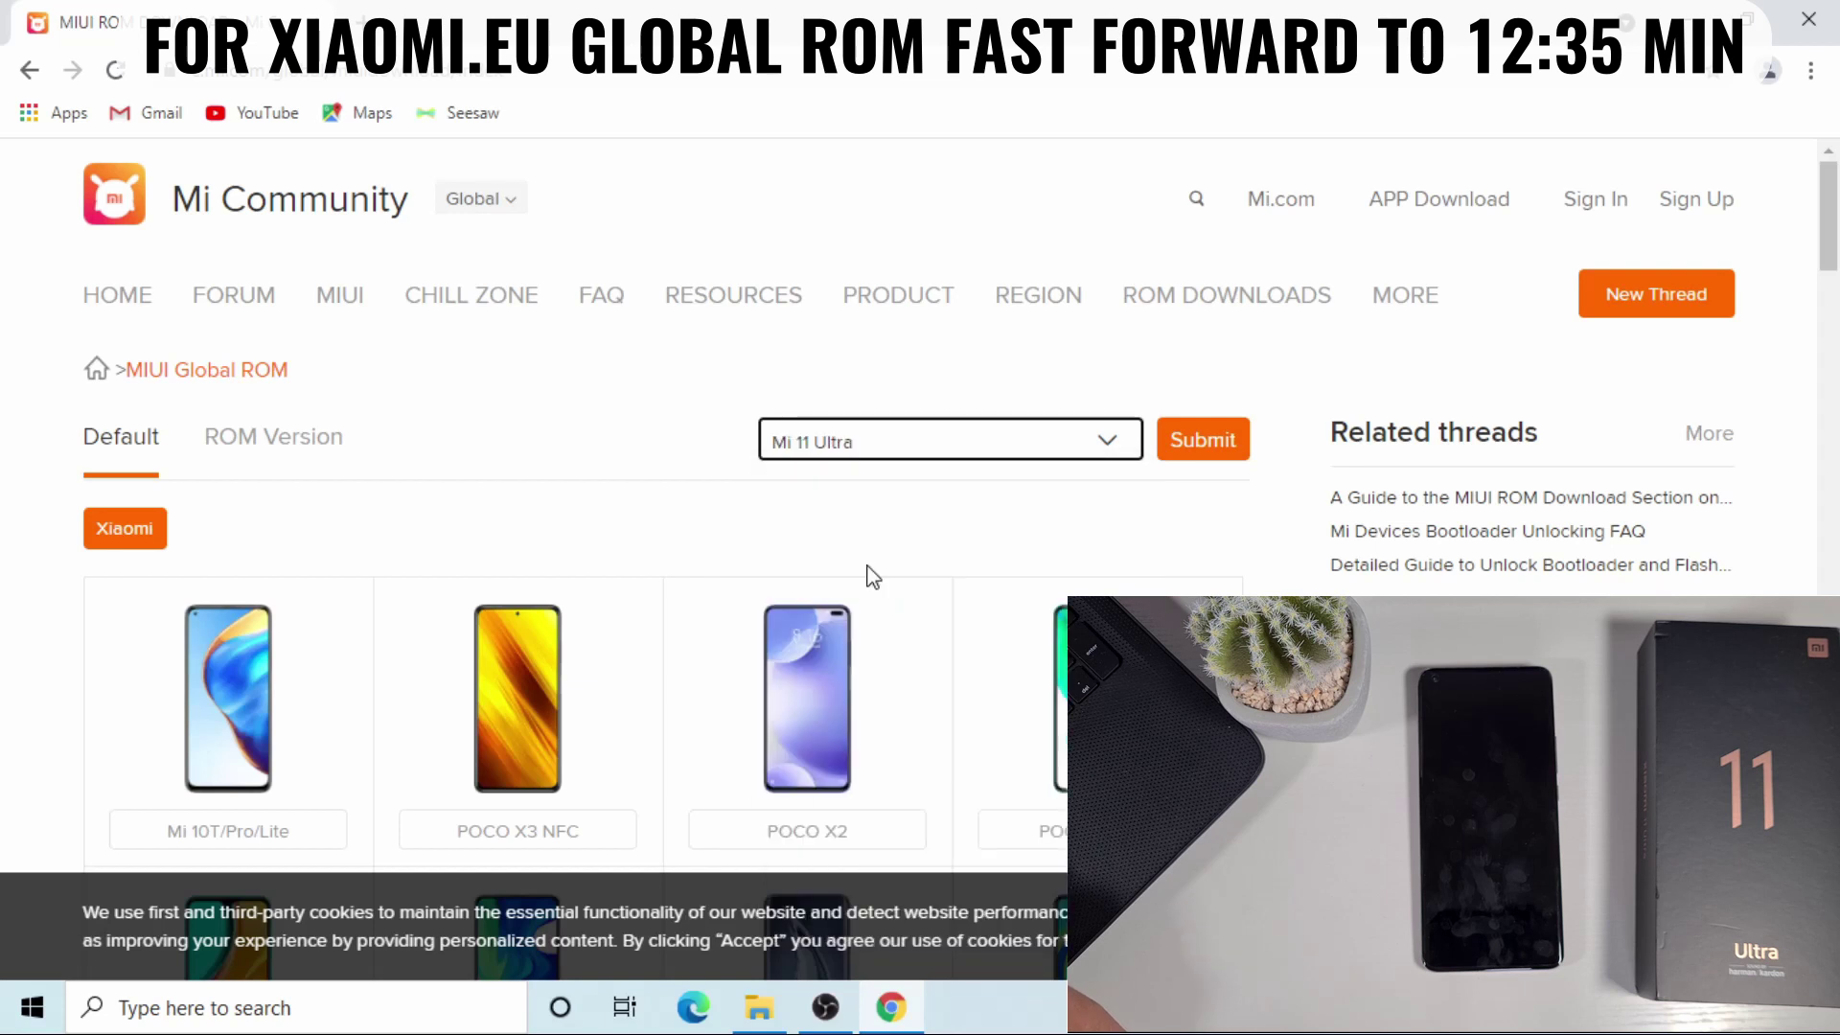
pyautogui.click(961, 439)
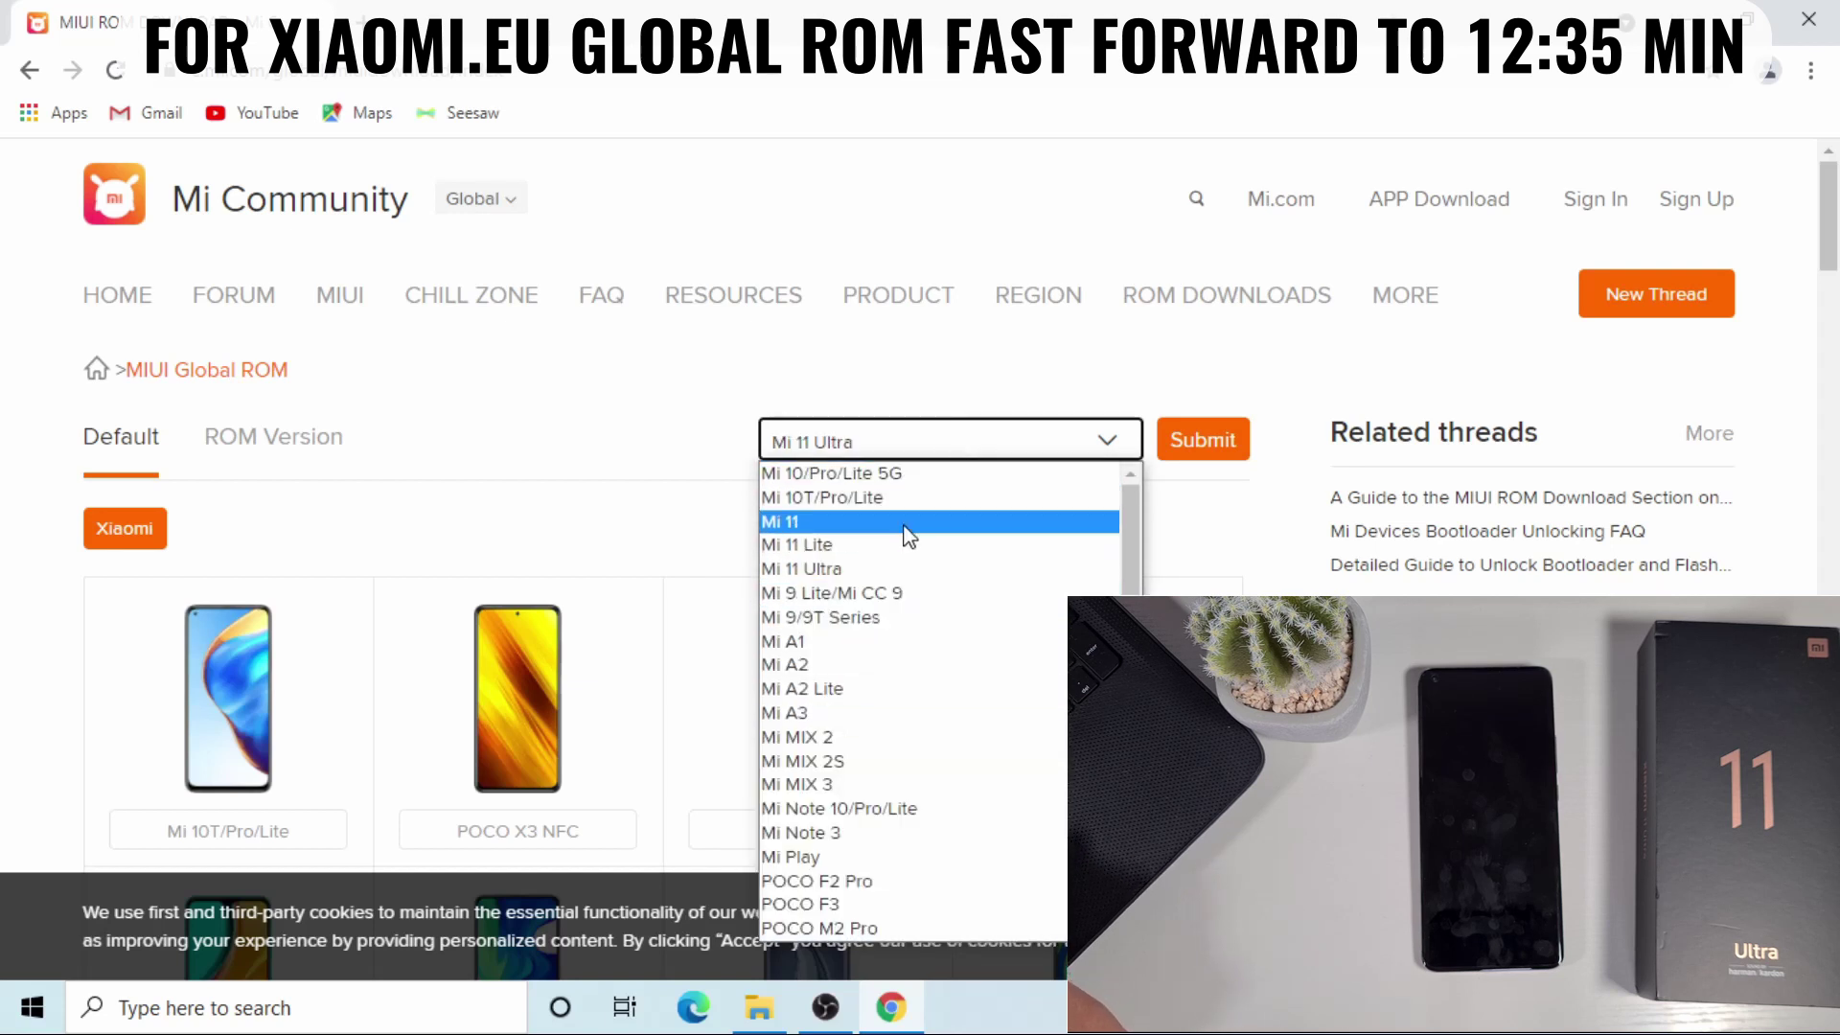
pyautogui.click(1277, 559)
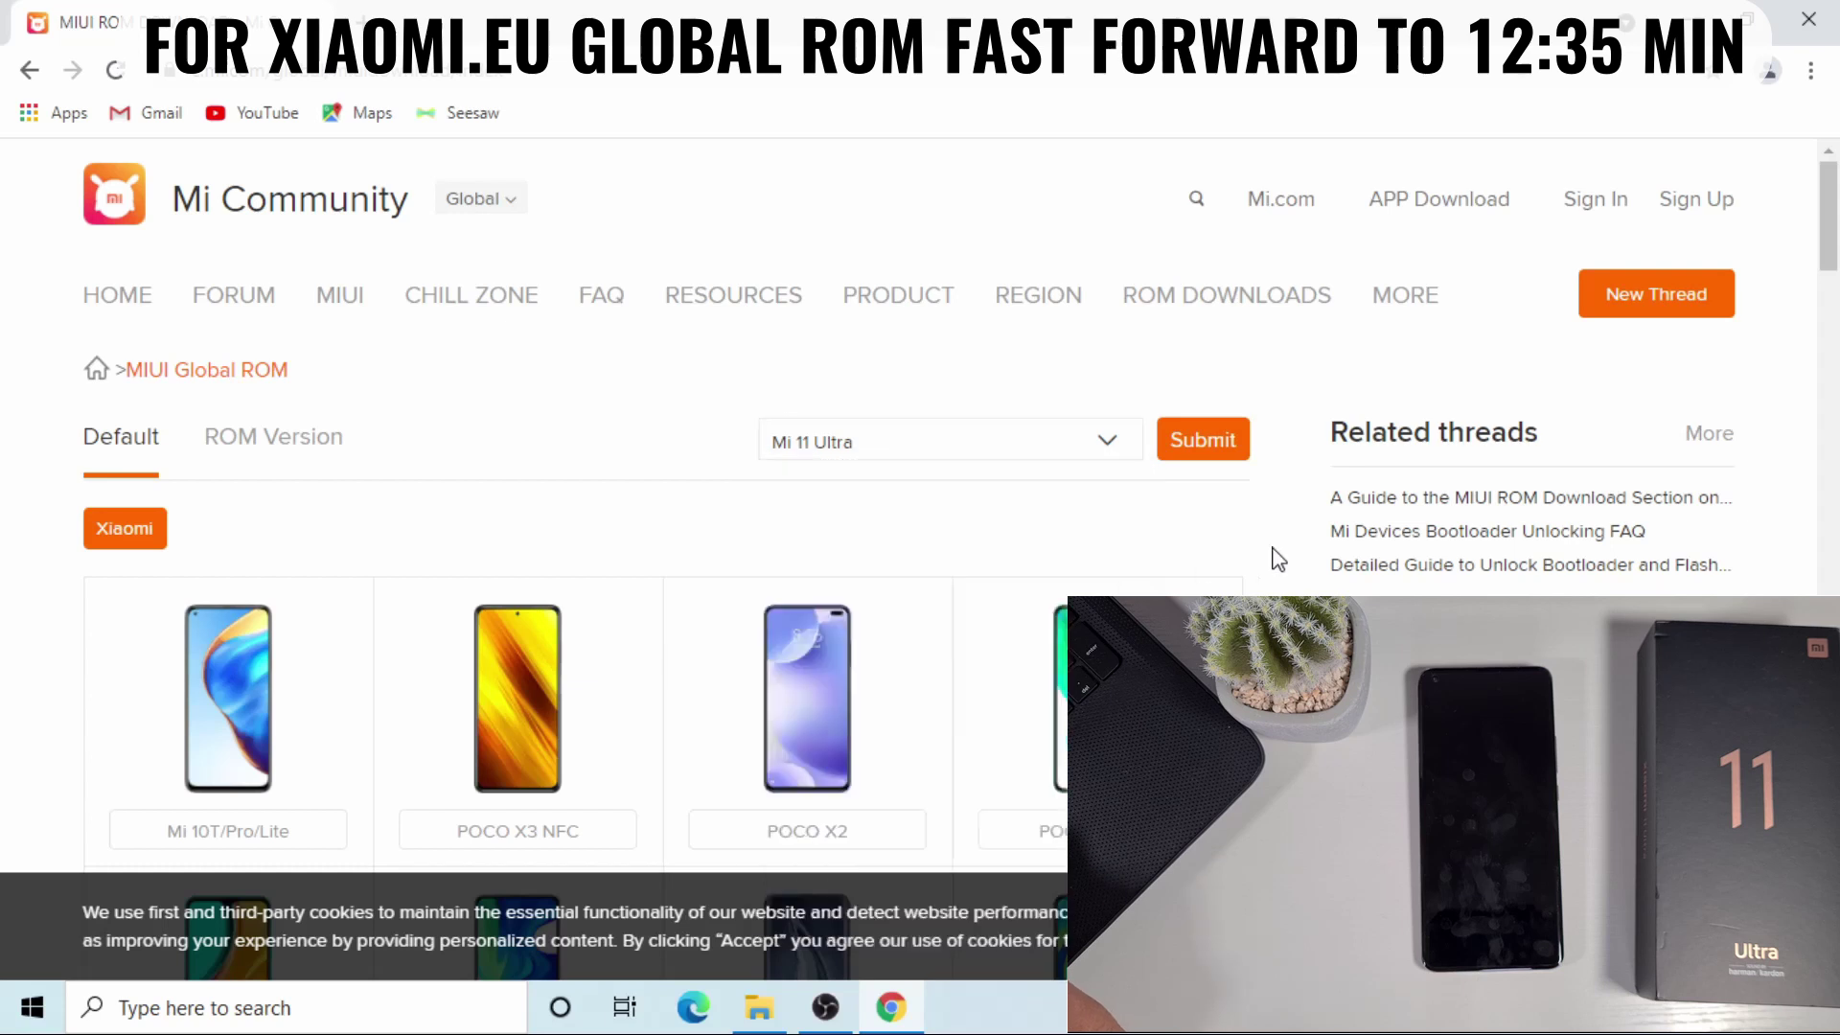
pyautogui.click(1222, 448)
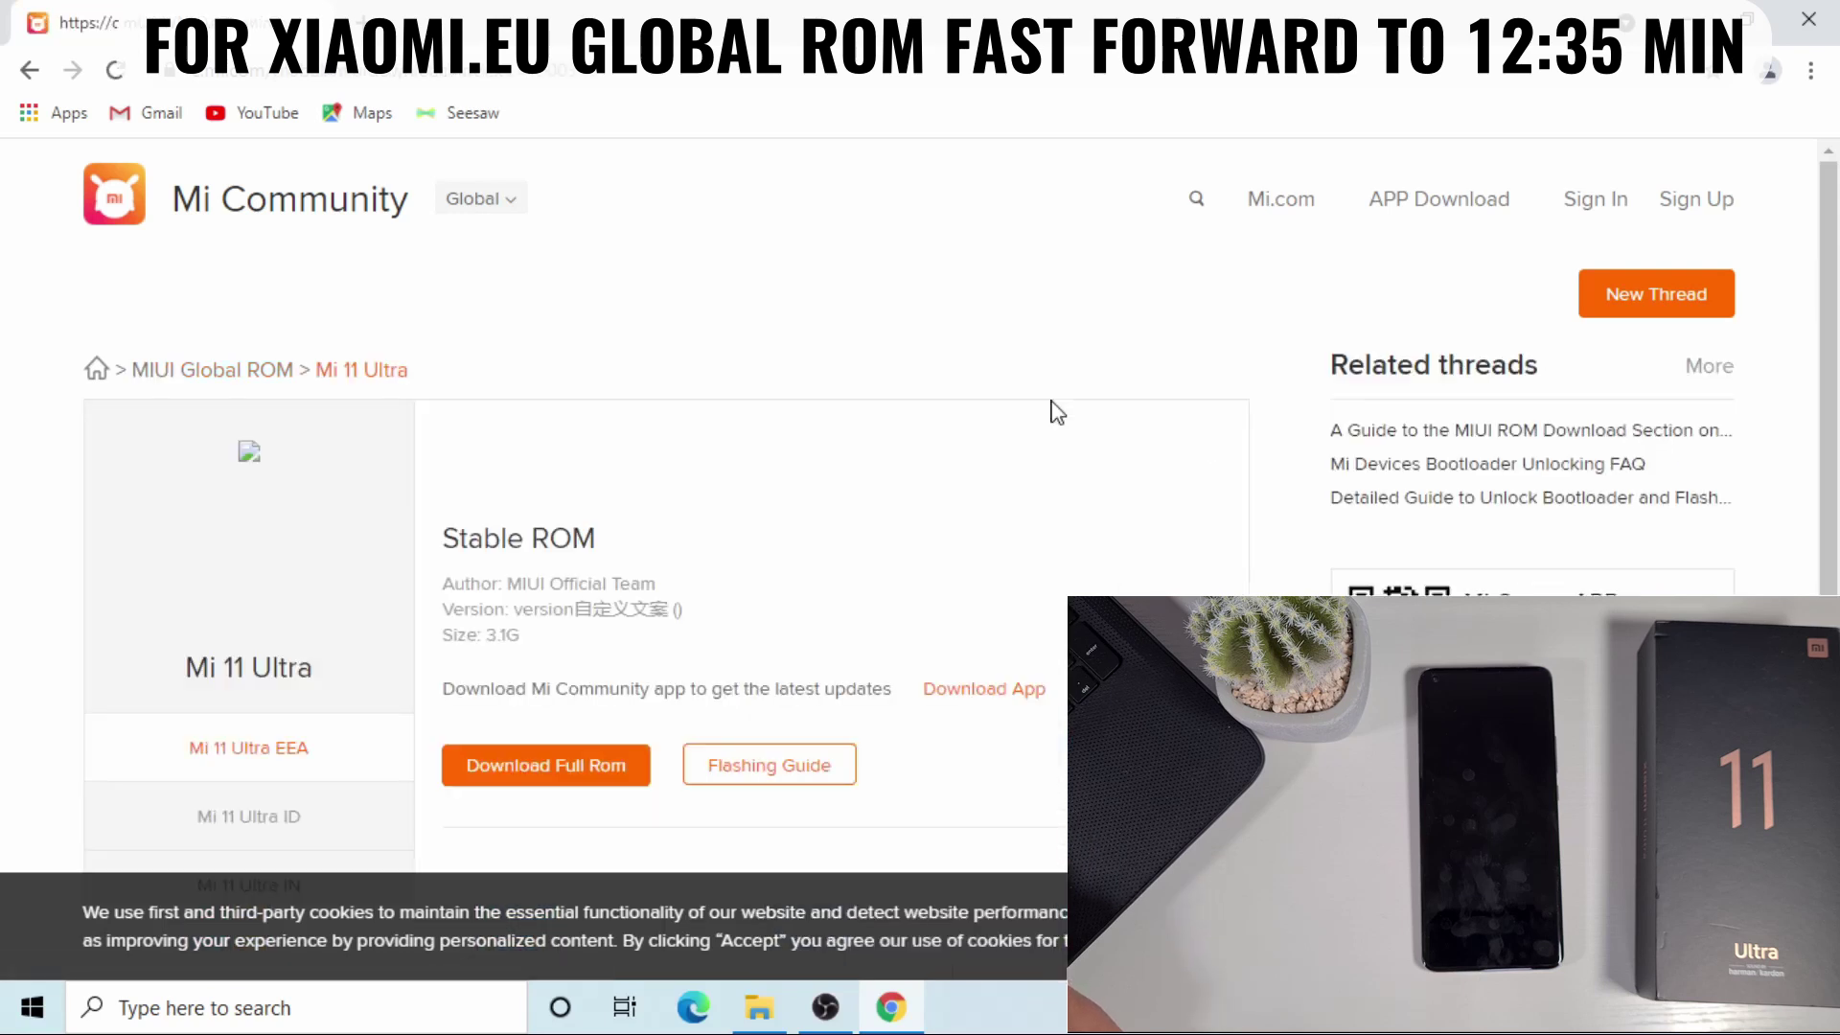
pyautogui.scroll(-3, 720, 537)
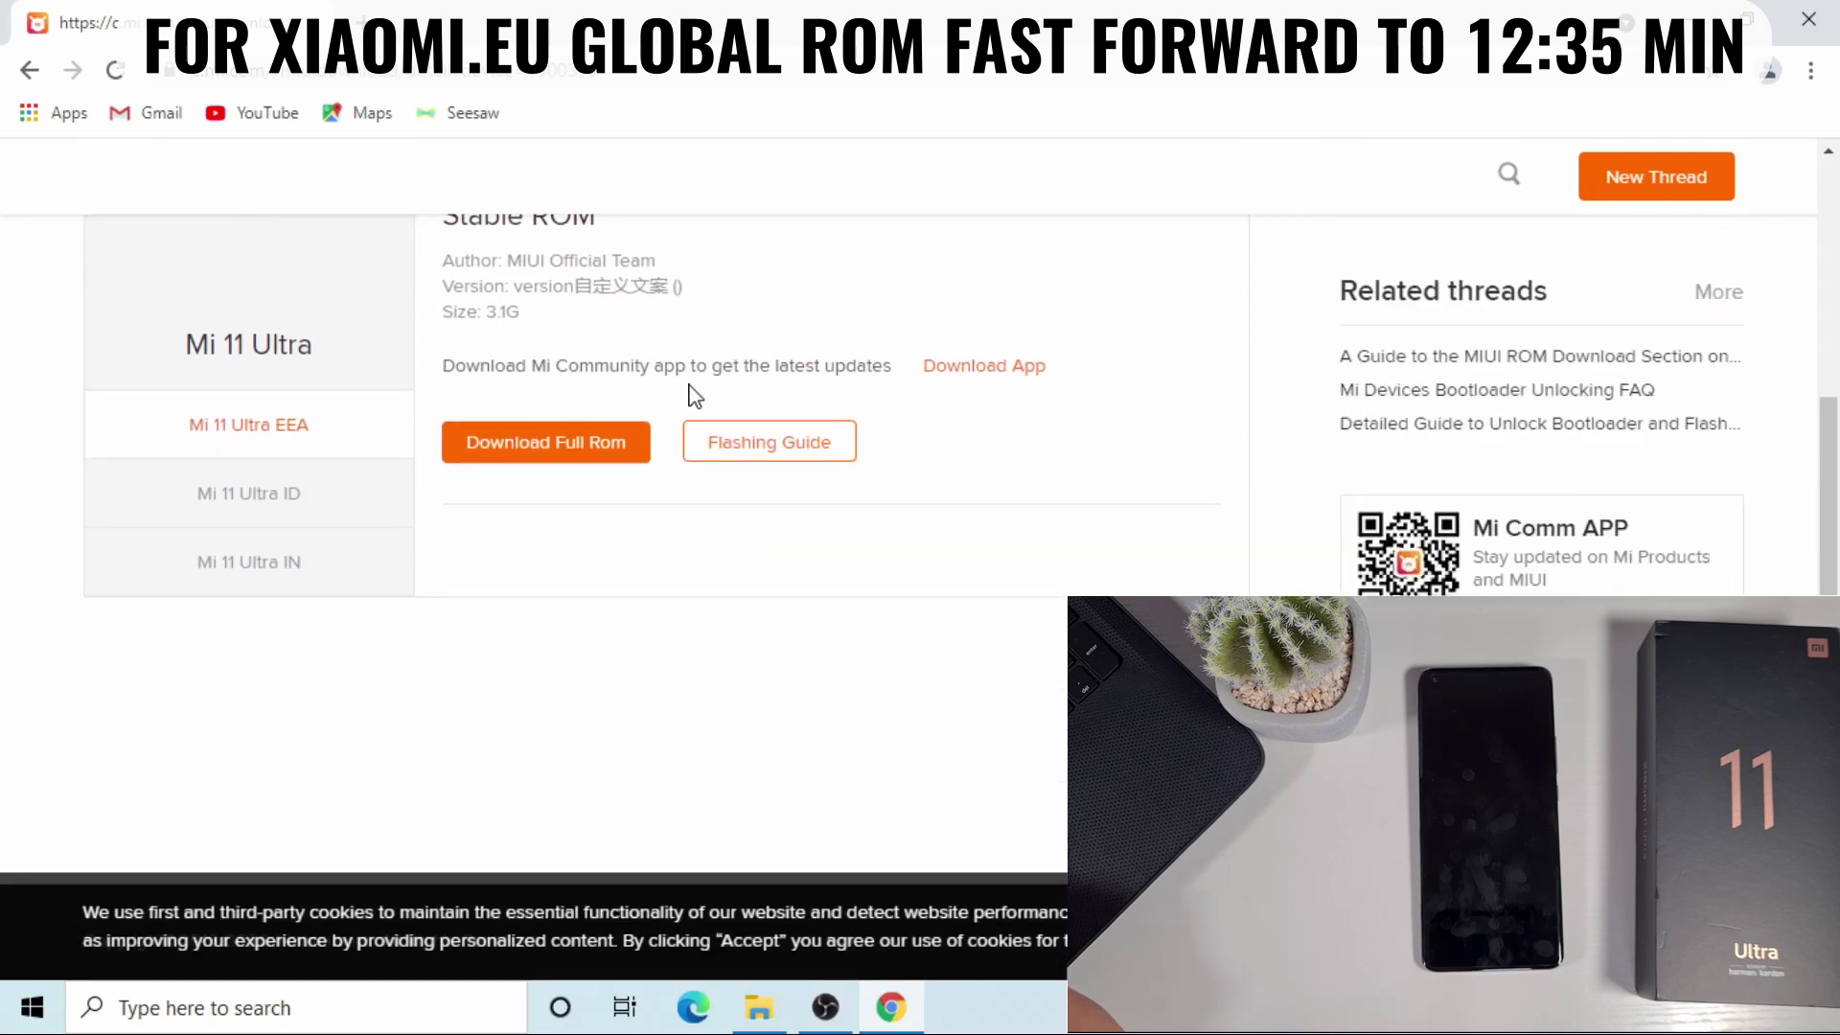
# Open the Flashing Guide's Fastboot Update tab and scroll to the STEP 2 download list
pyautogui.click(770, 446)
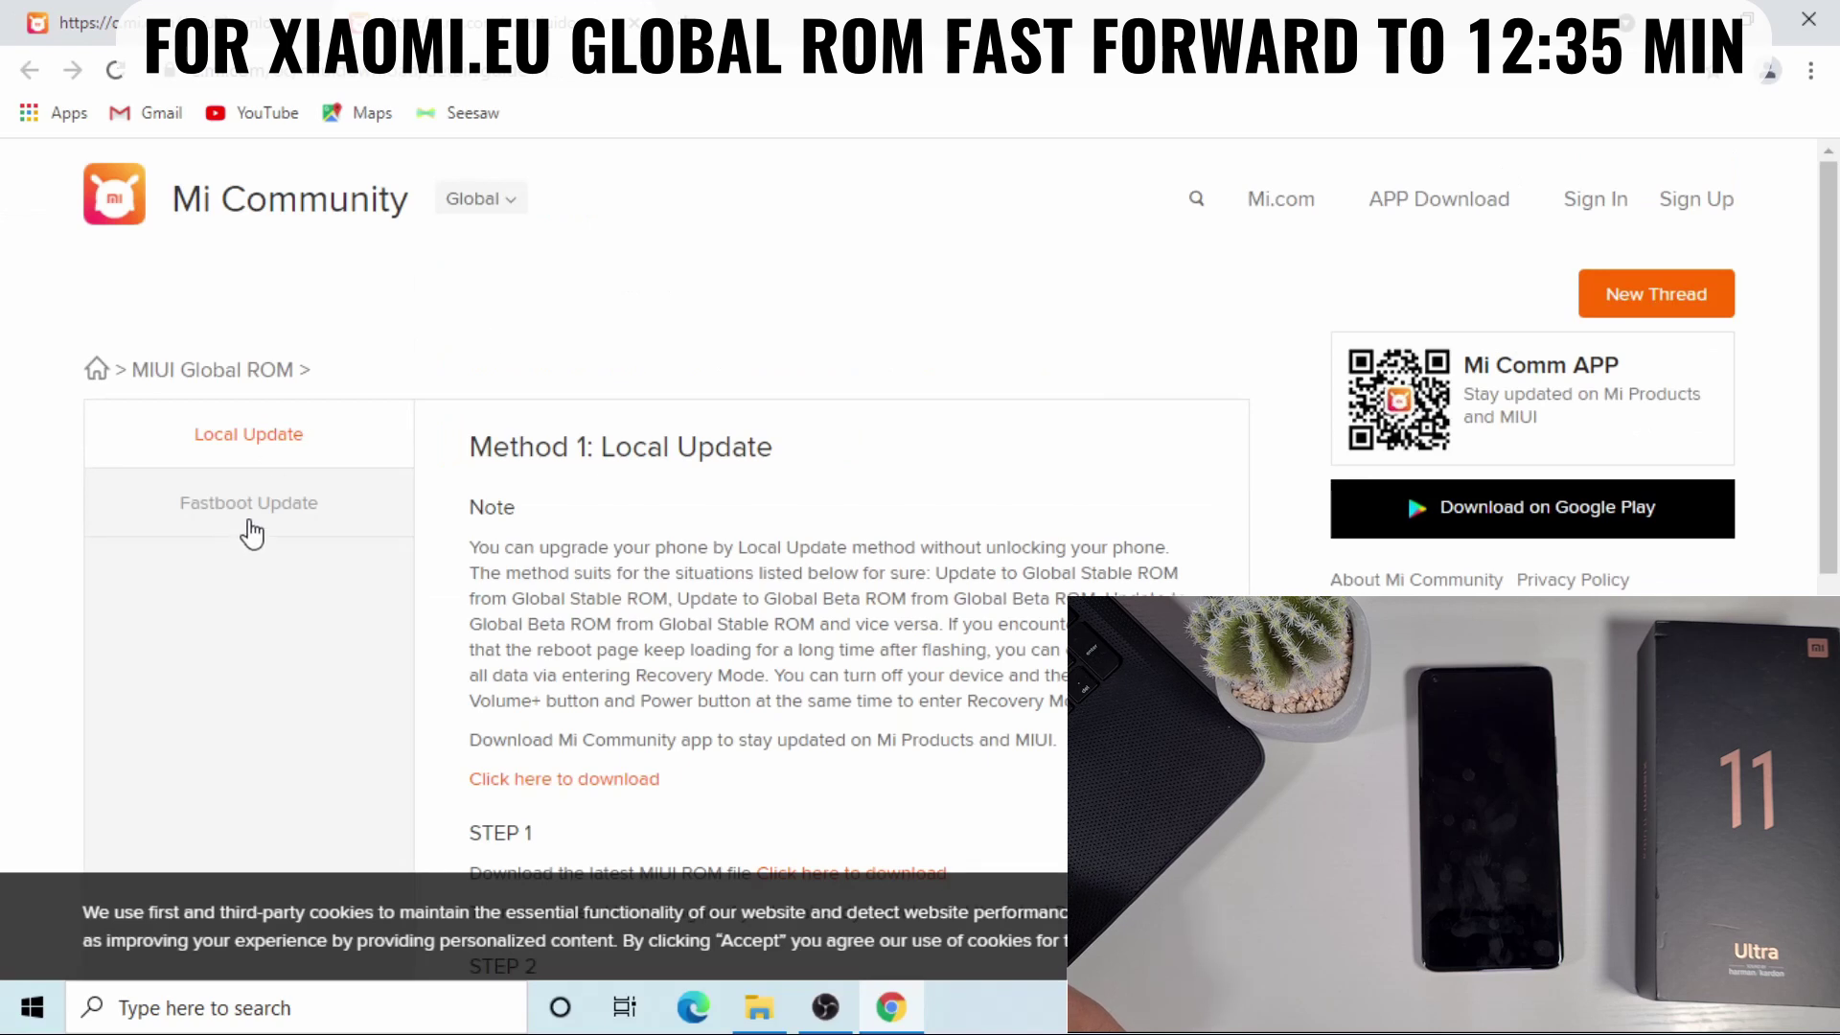
pyautogui.click(249, 526)
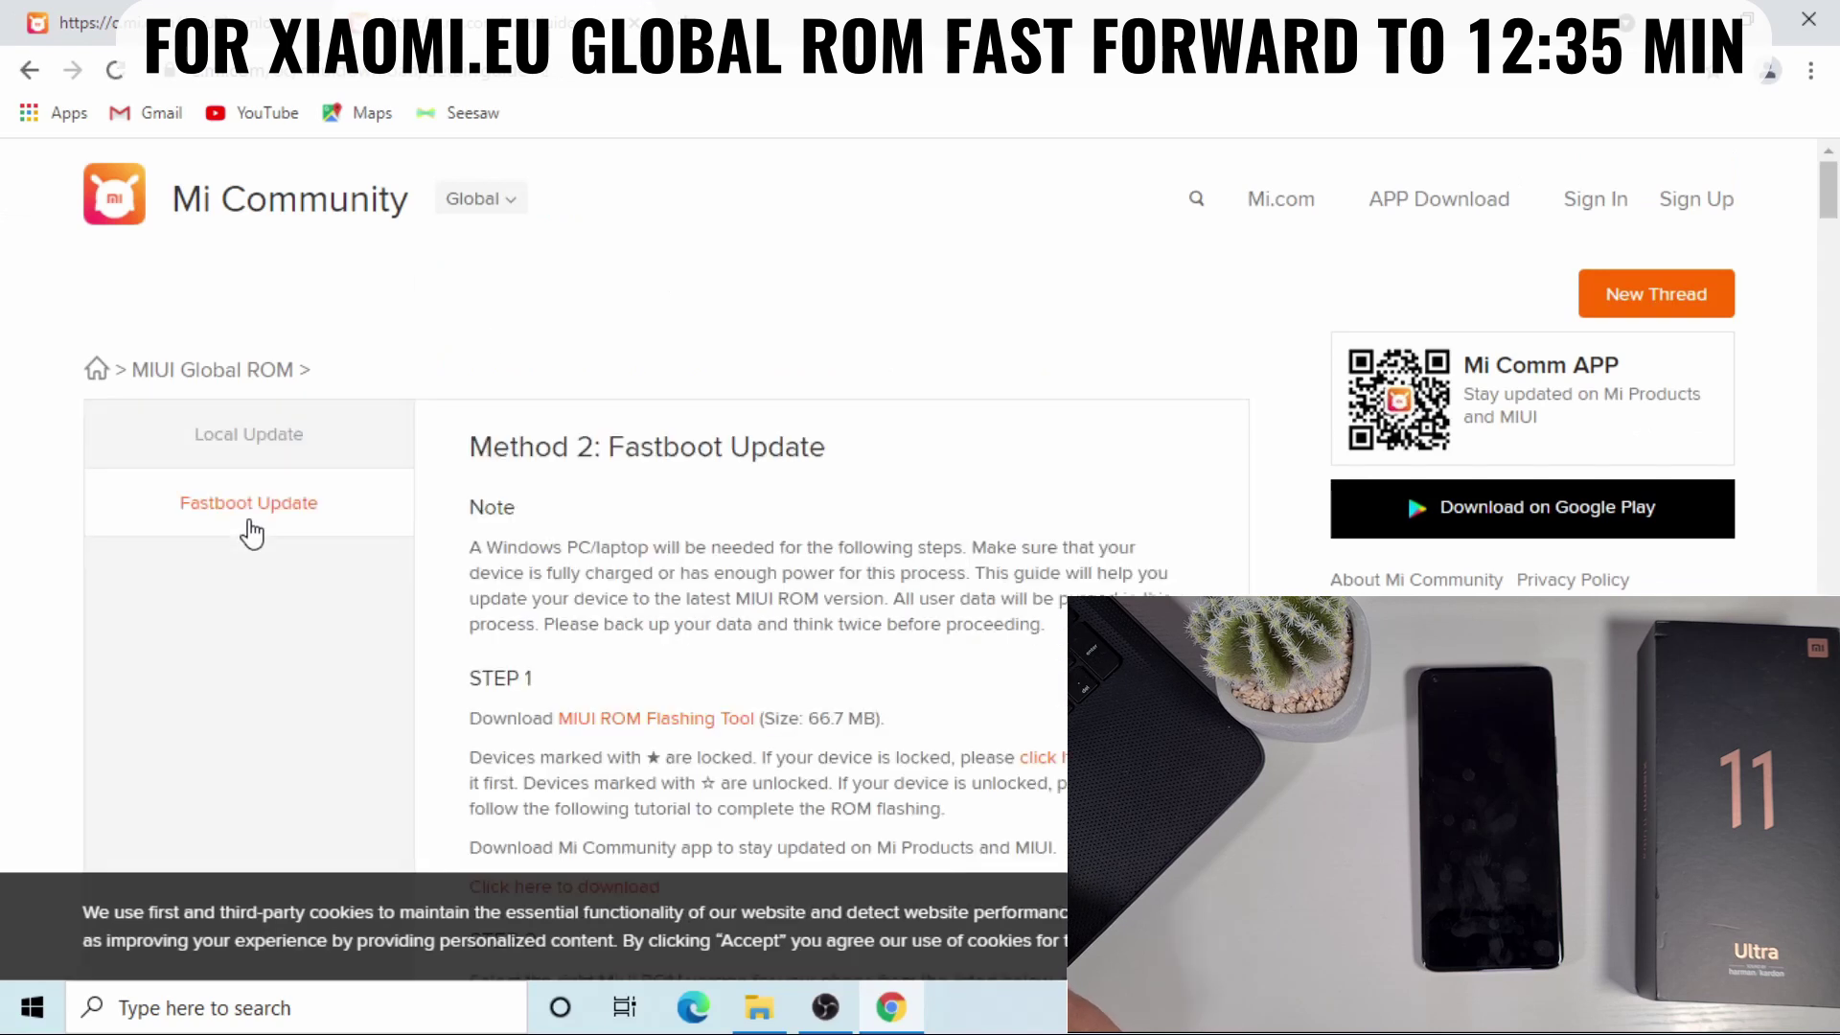
pyautogui.scroll(-3, 803, 542)
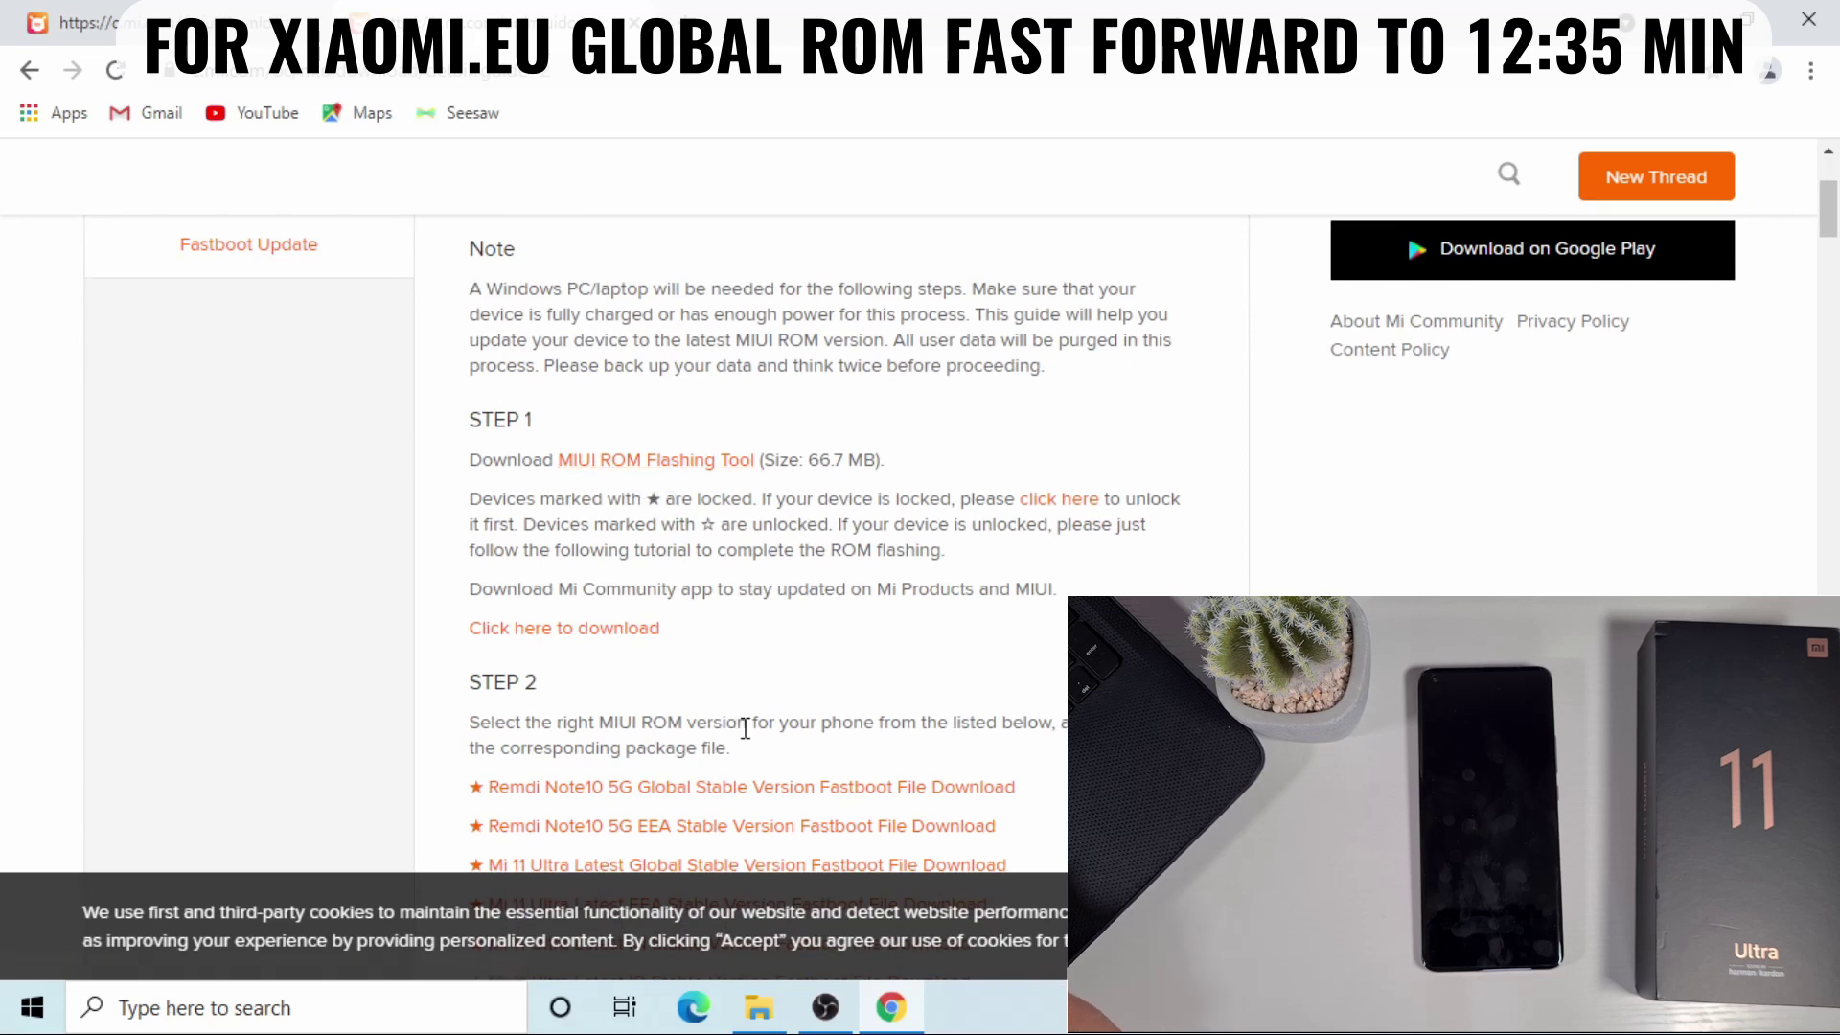
pyautogui.scroll(-3, 742, 726)
pyautogui.scroll(-3, 750, 719)
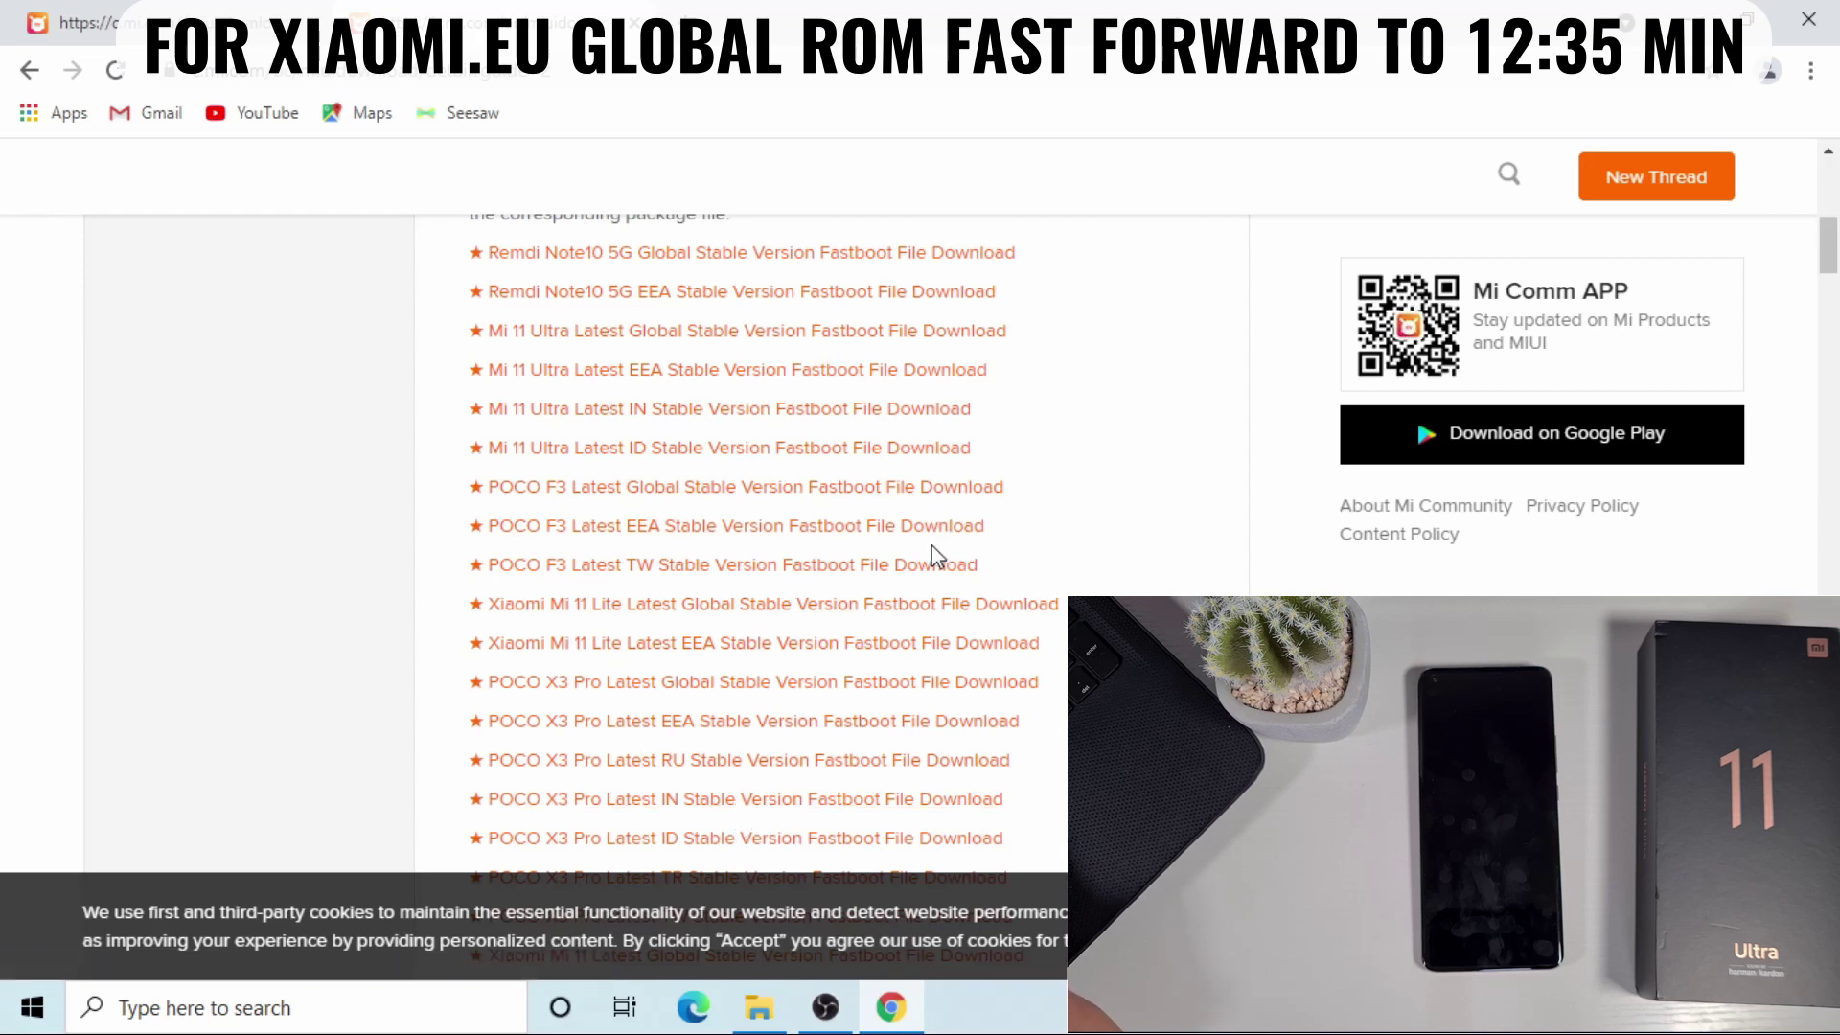
# Open a fastboot ROM download link, then Extract Here the star_global_images archive
pyautogui.click(1630, 924)
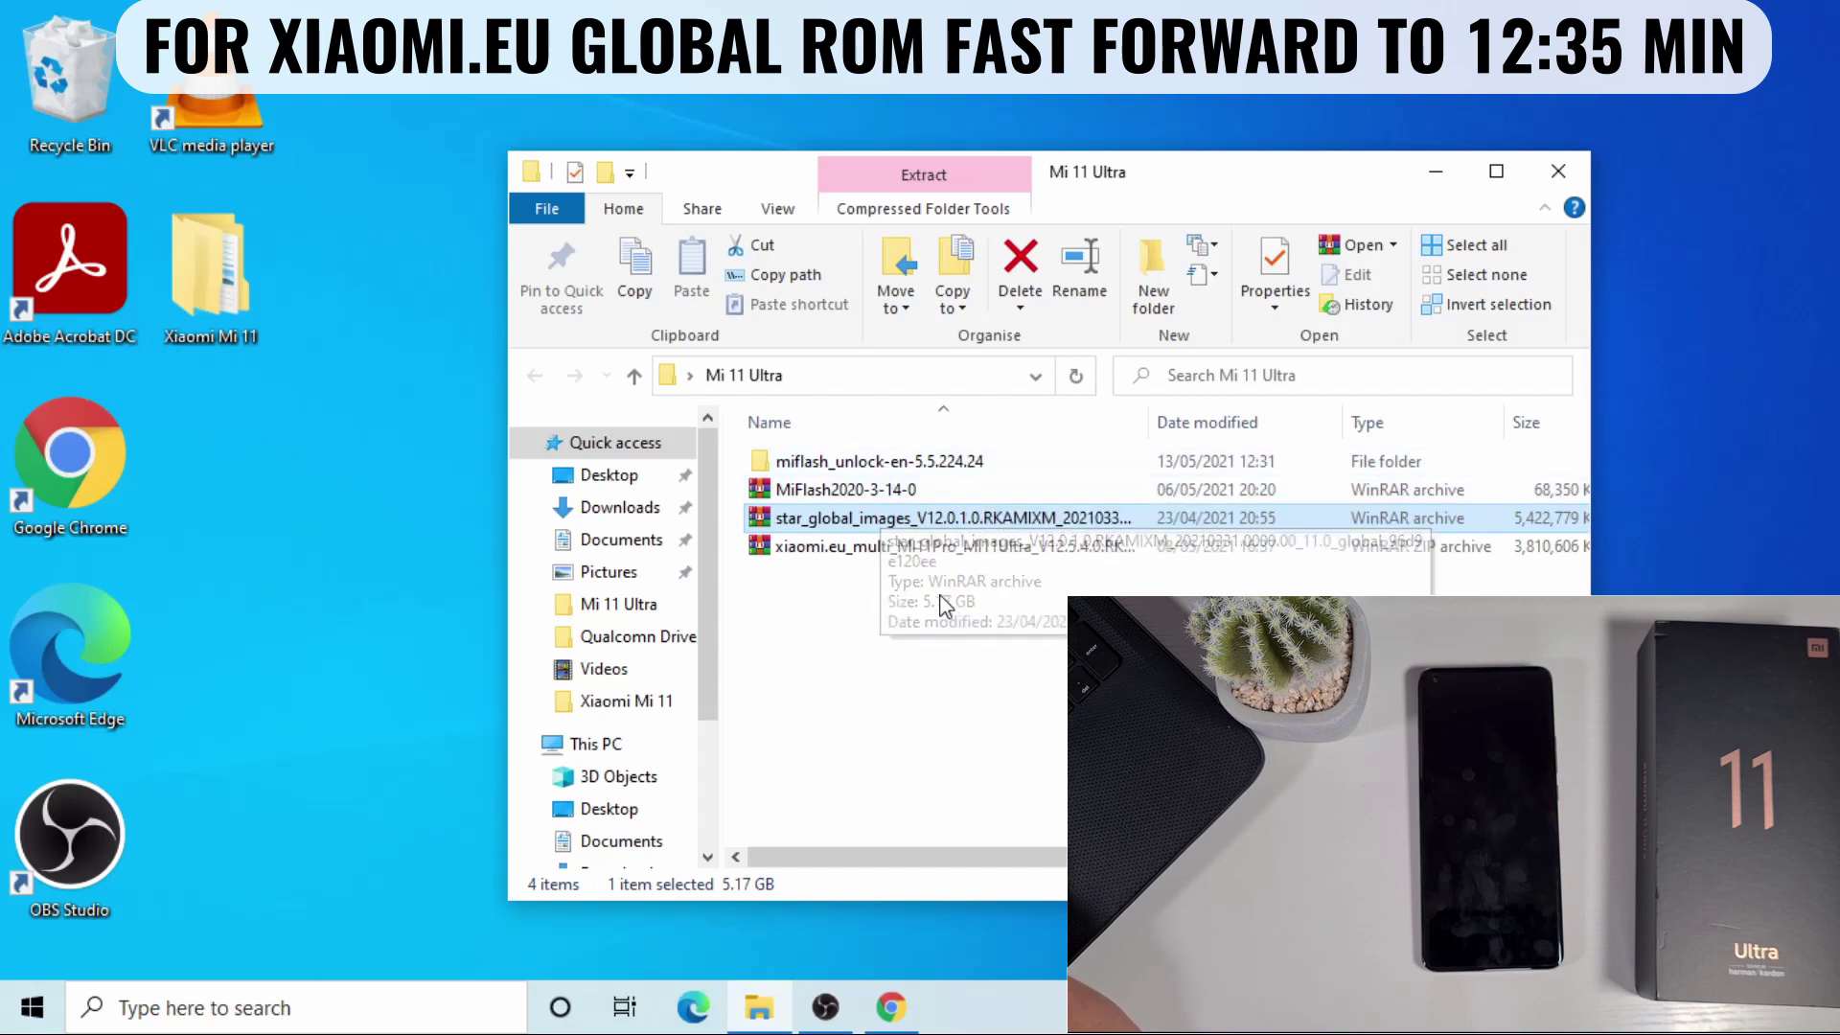
pyautogui.click(890, 523)
pyautogui.press('Escape')
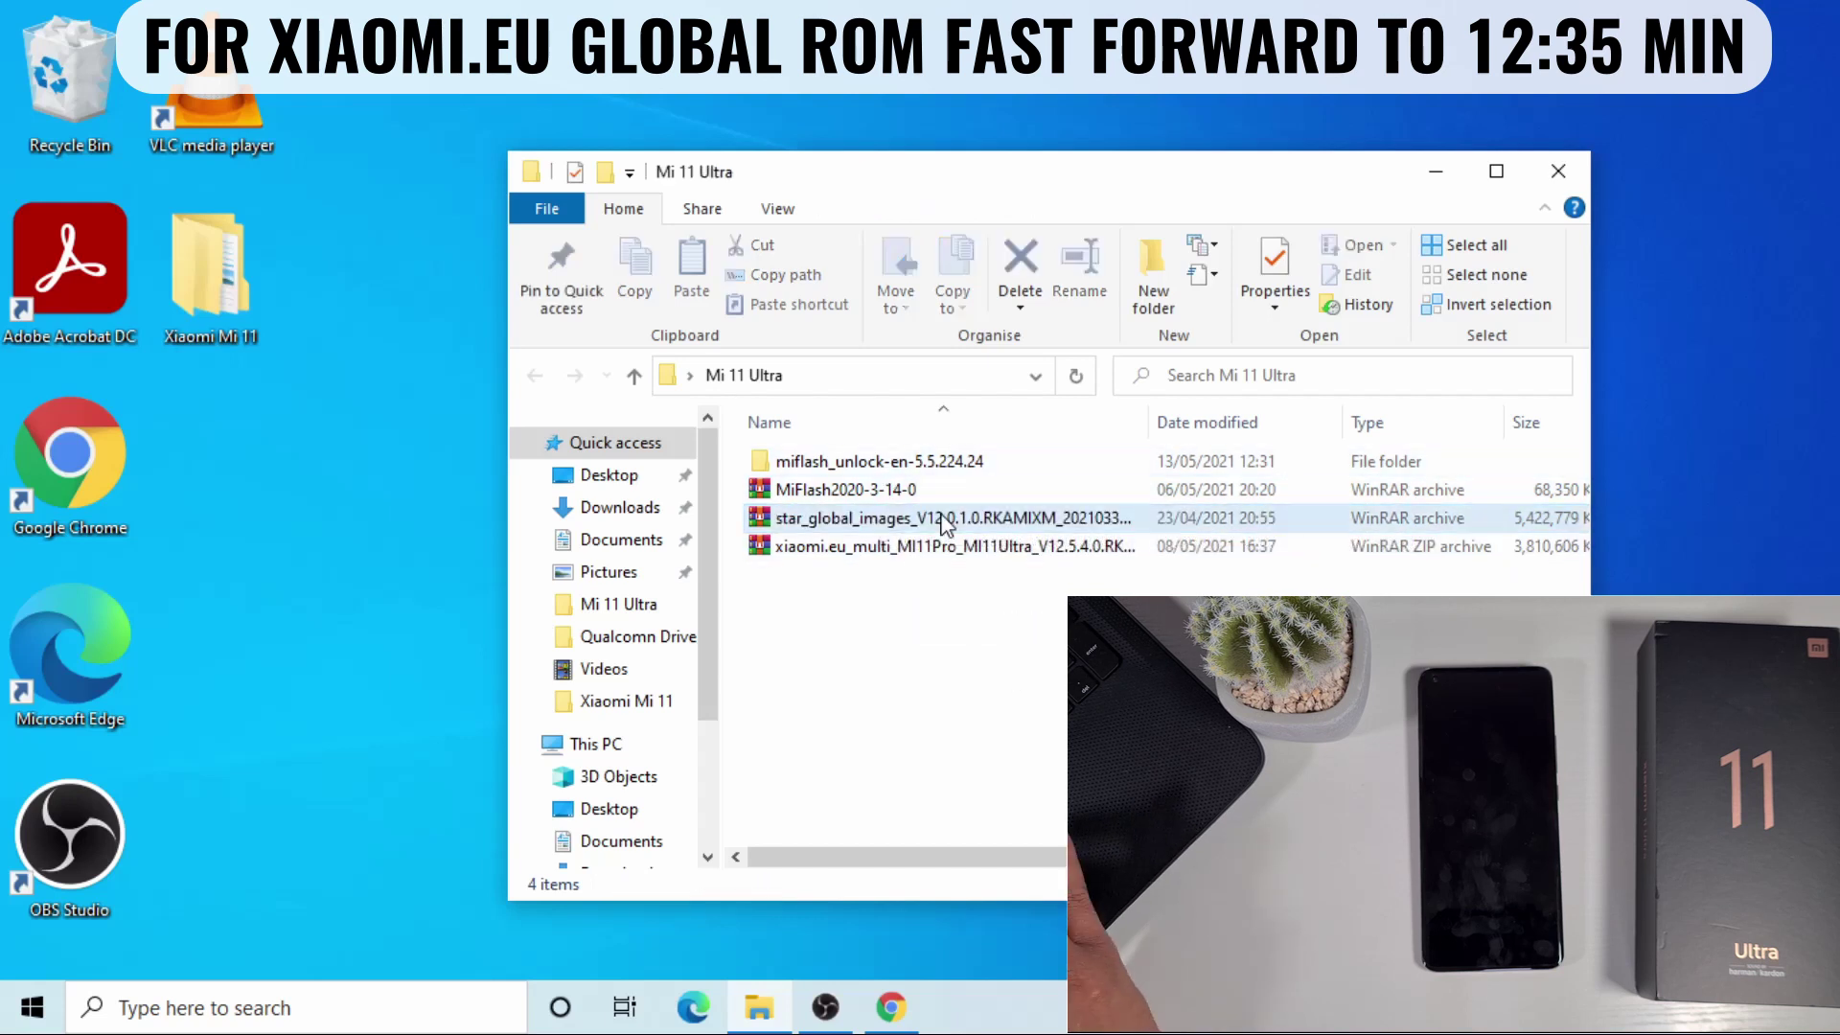
pyautogui.rightClick(936, 523)
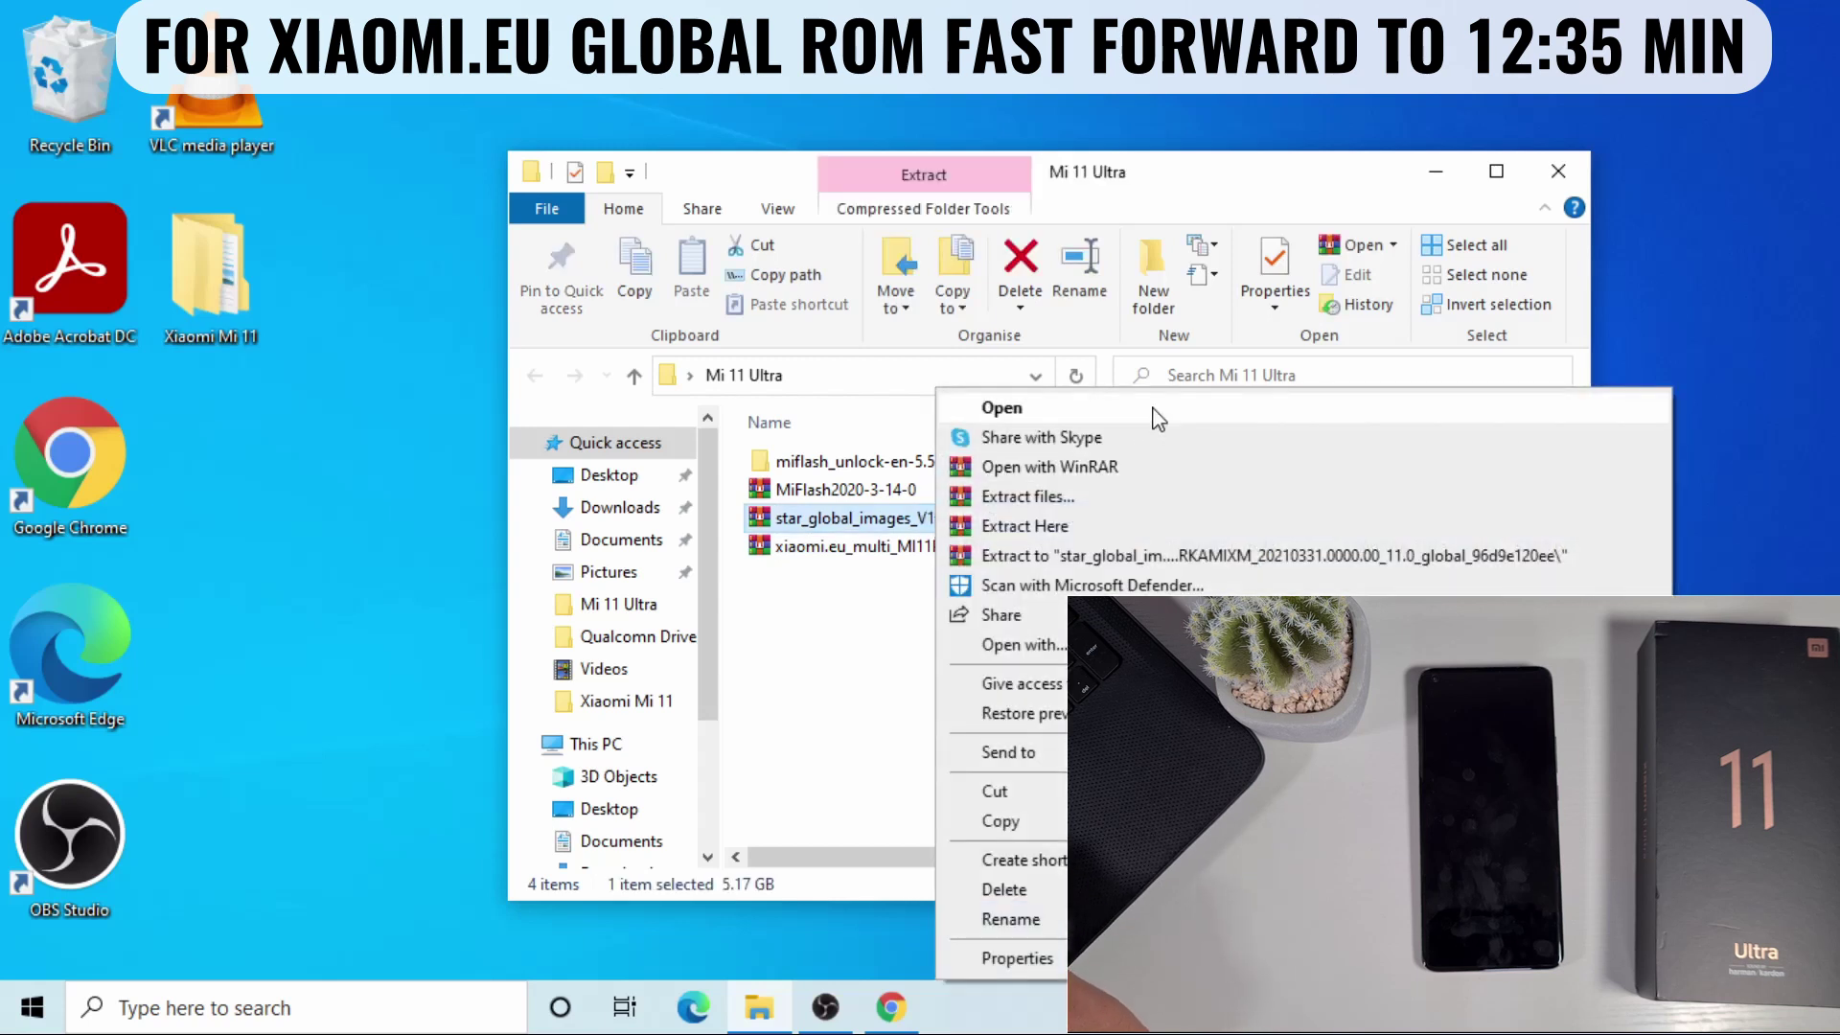
pyautogui.click(1030, 525)
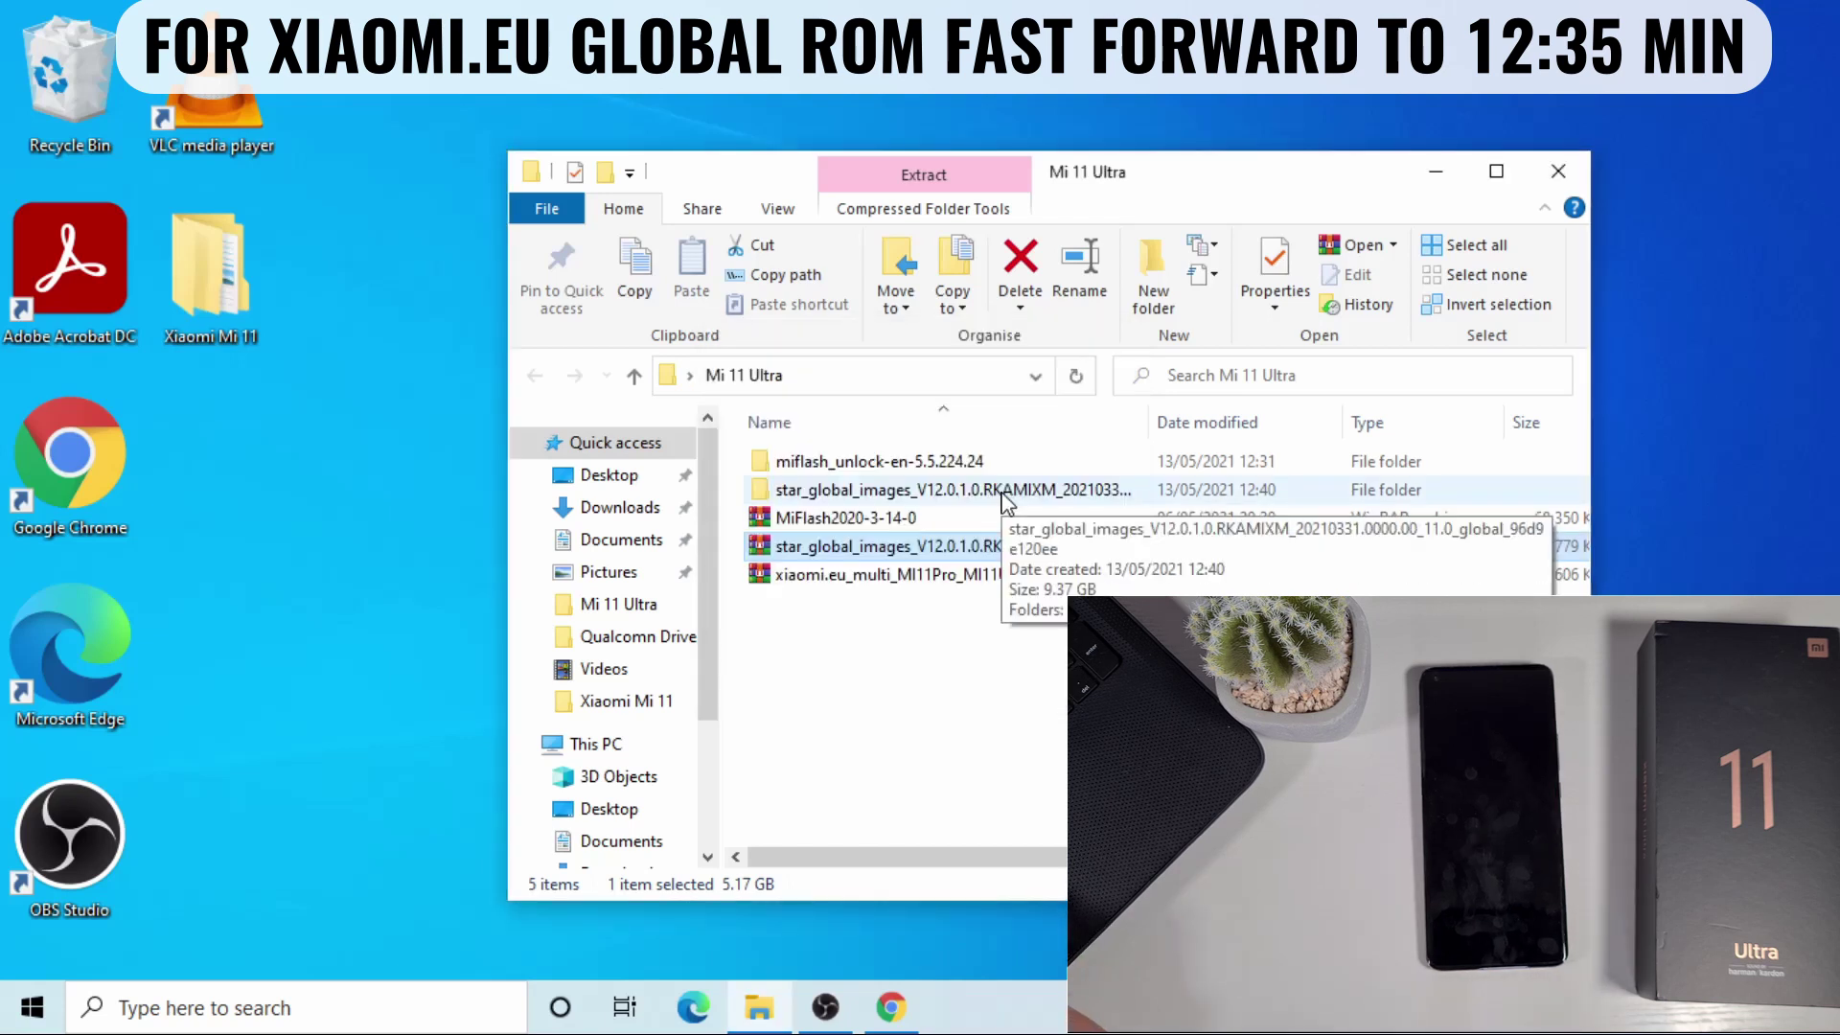
# Open star_global_images and its inner folder, then select the flash_all script
pyautogui.click(1003, 496)
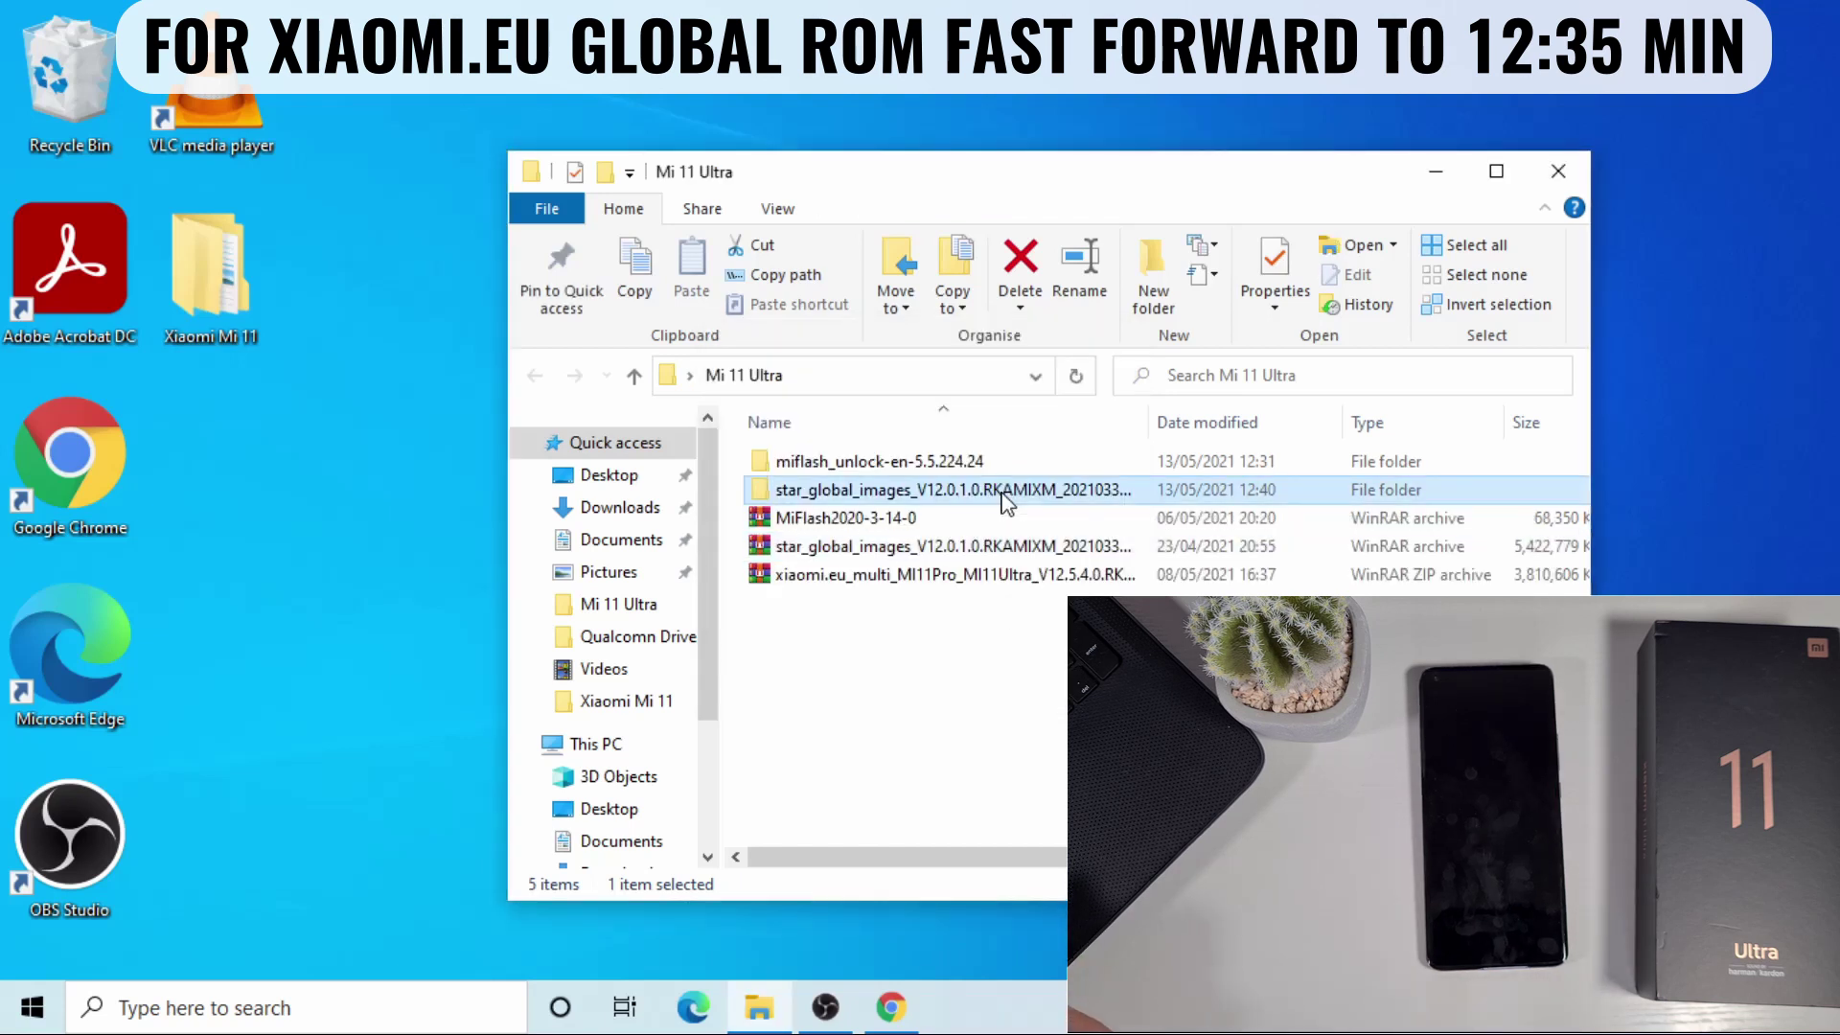
pyautogui.doubleClick(1003, 497)
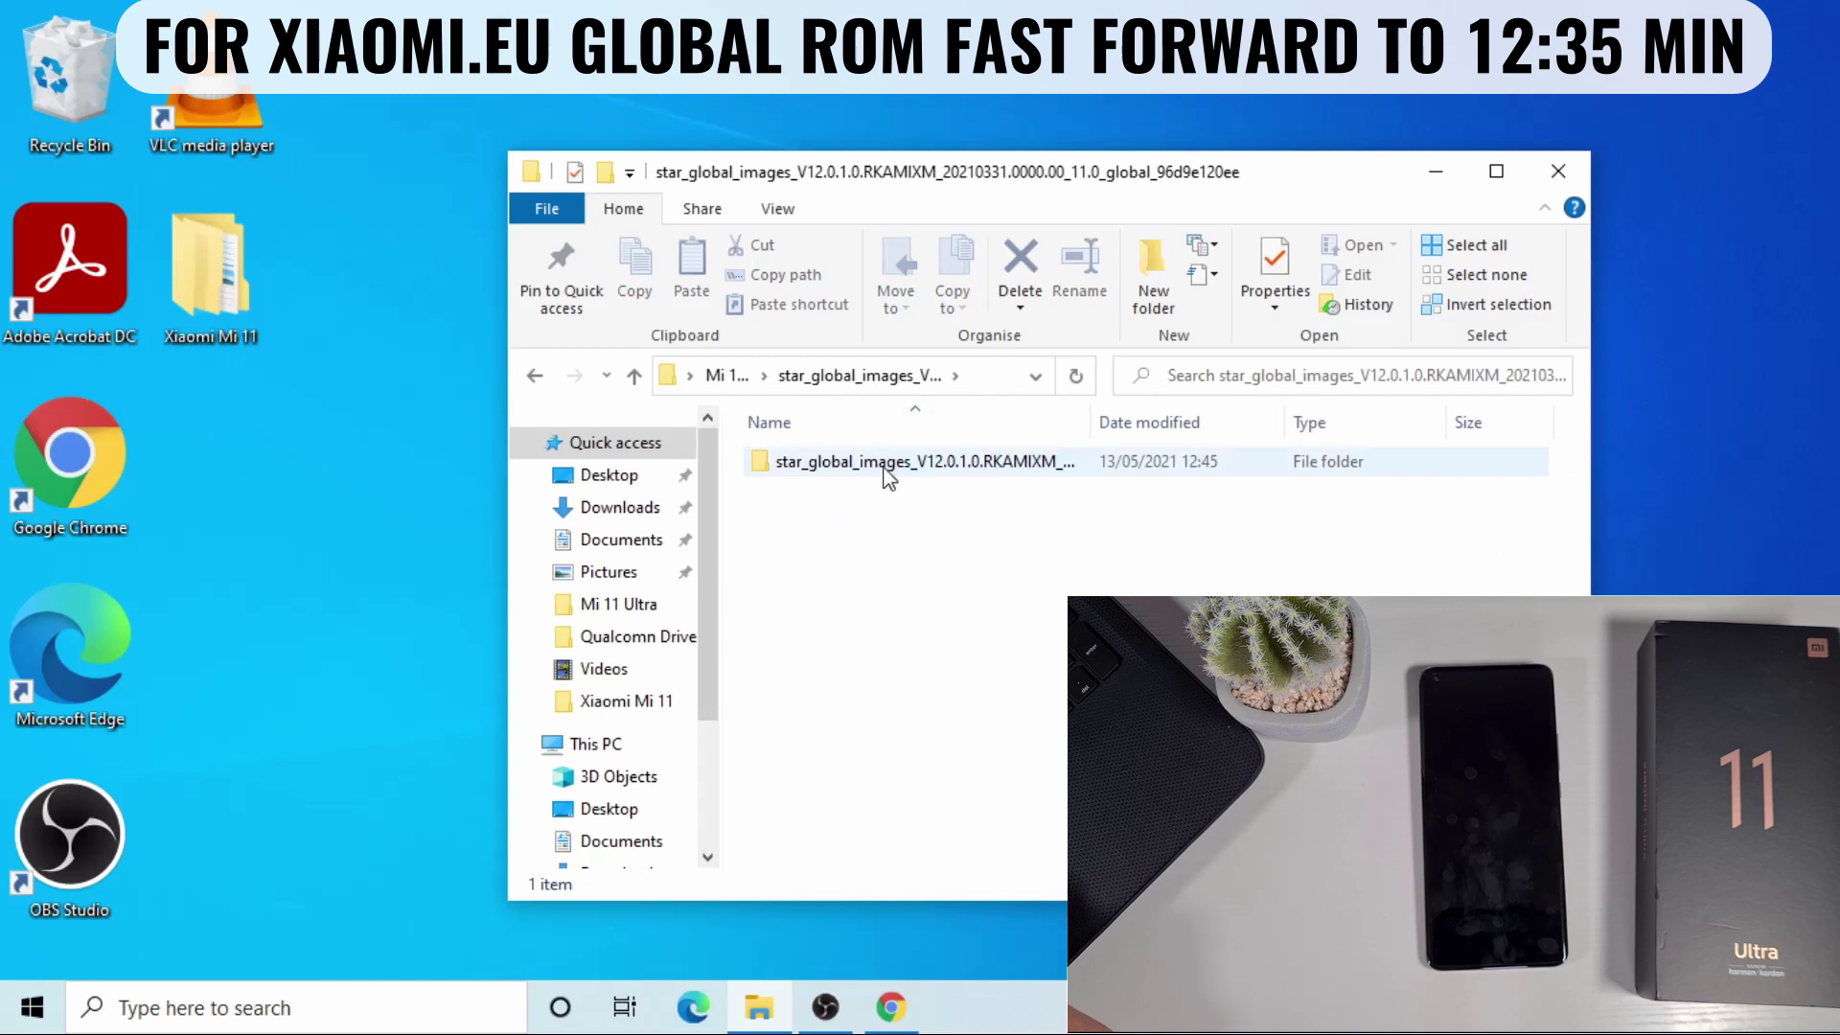
pyautogui.doubleClick(886, 464)
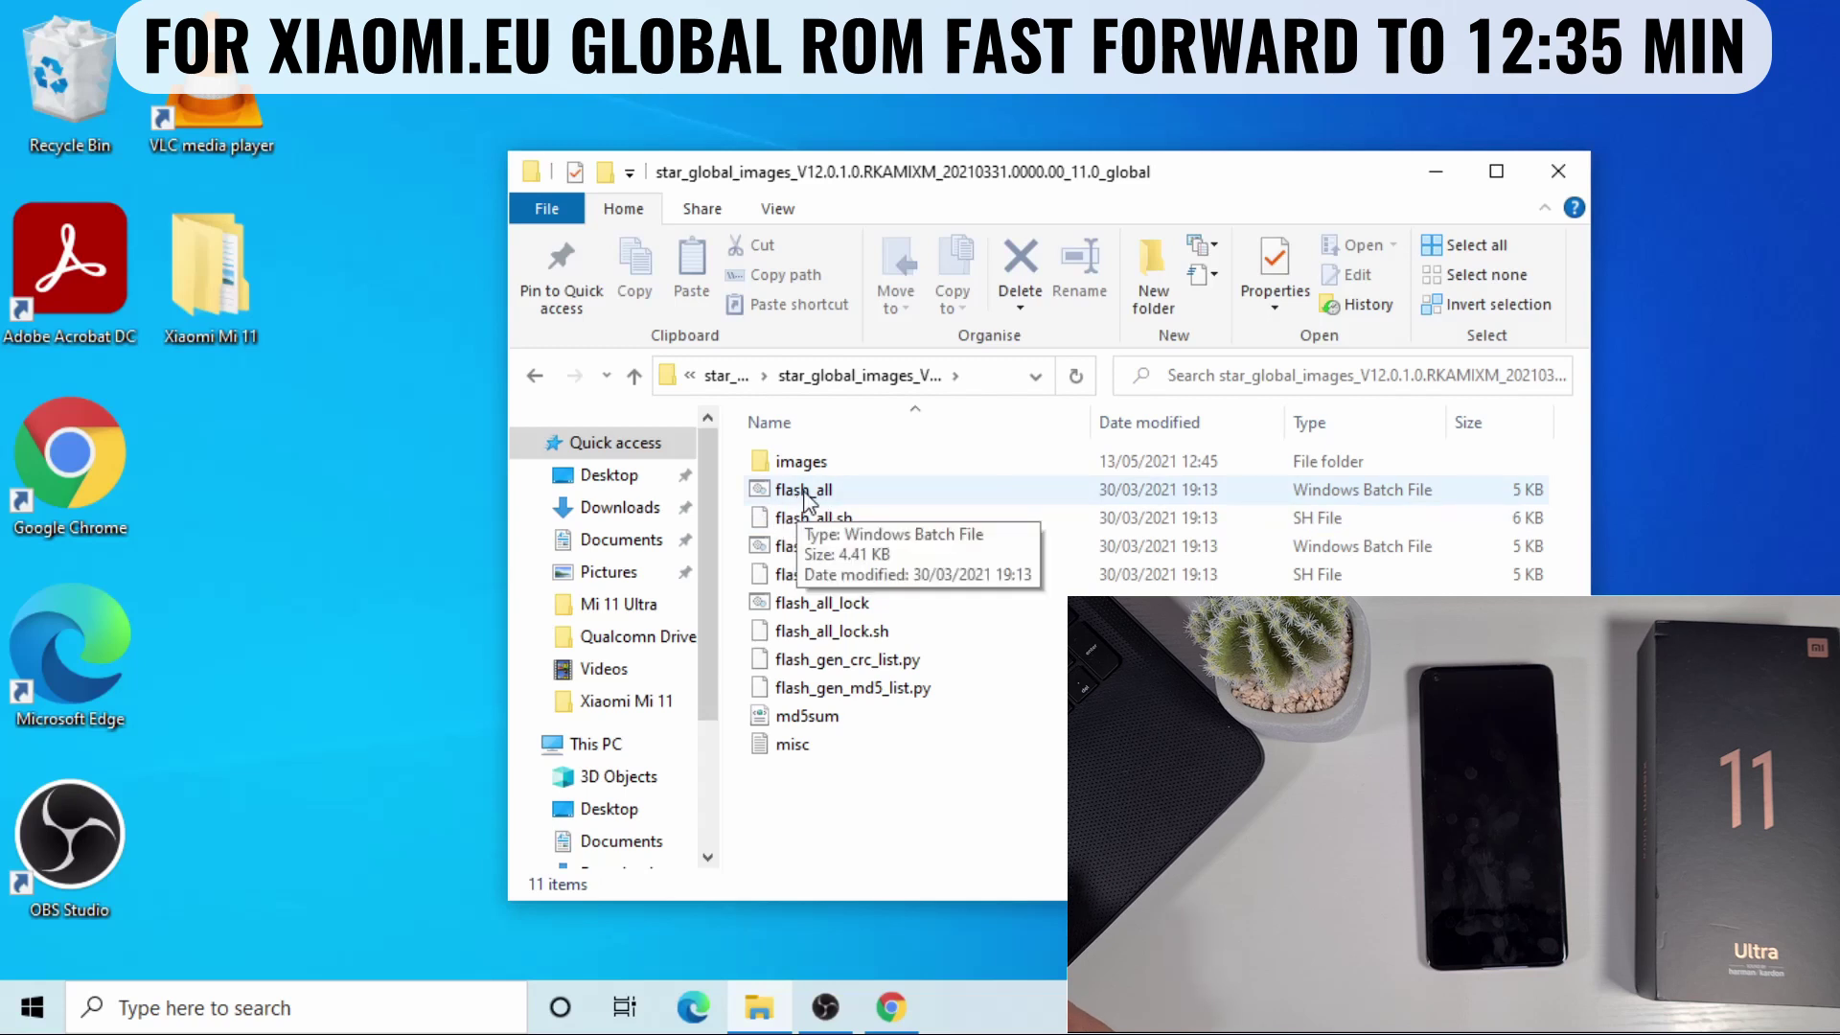
pyautogui.click(808, 495)
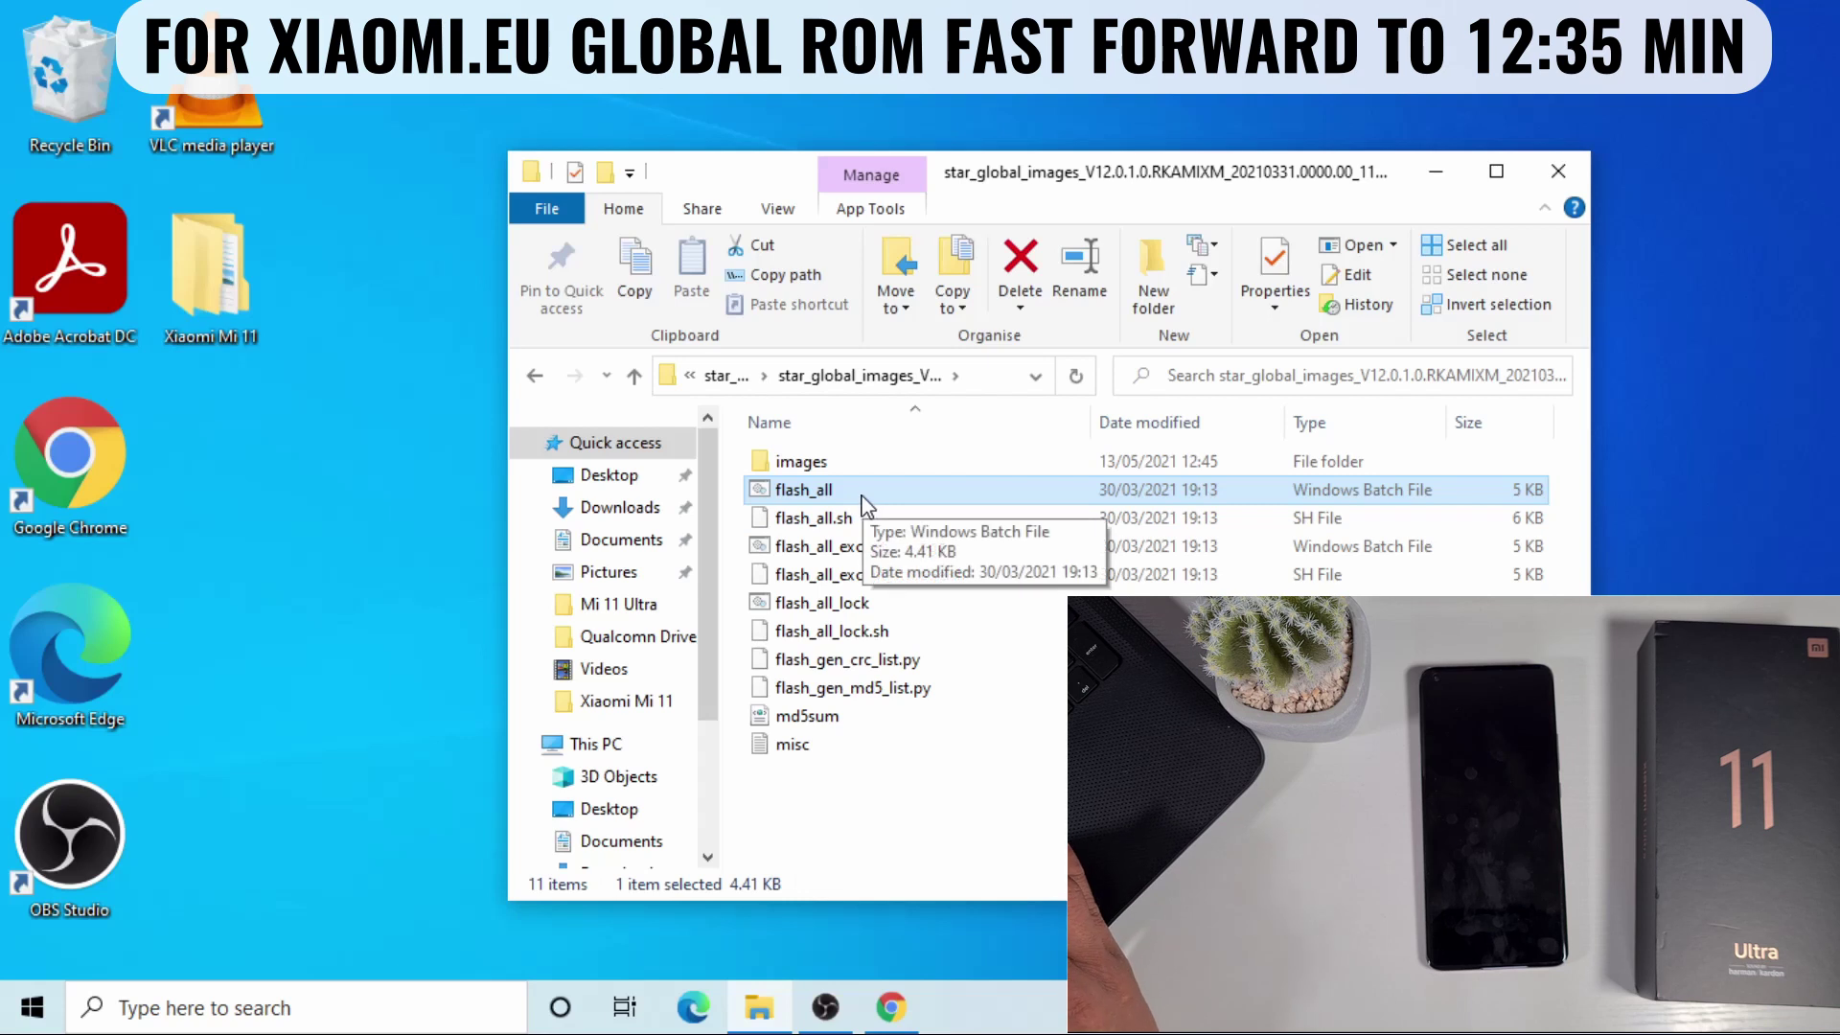
# Open flash_all in Notepad and delete the ::check anti_version block
pyautogui.rightClick(864, 500)
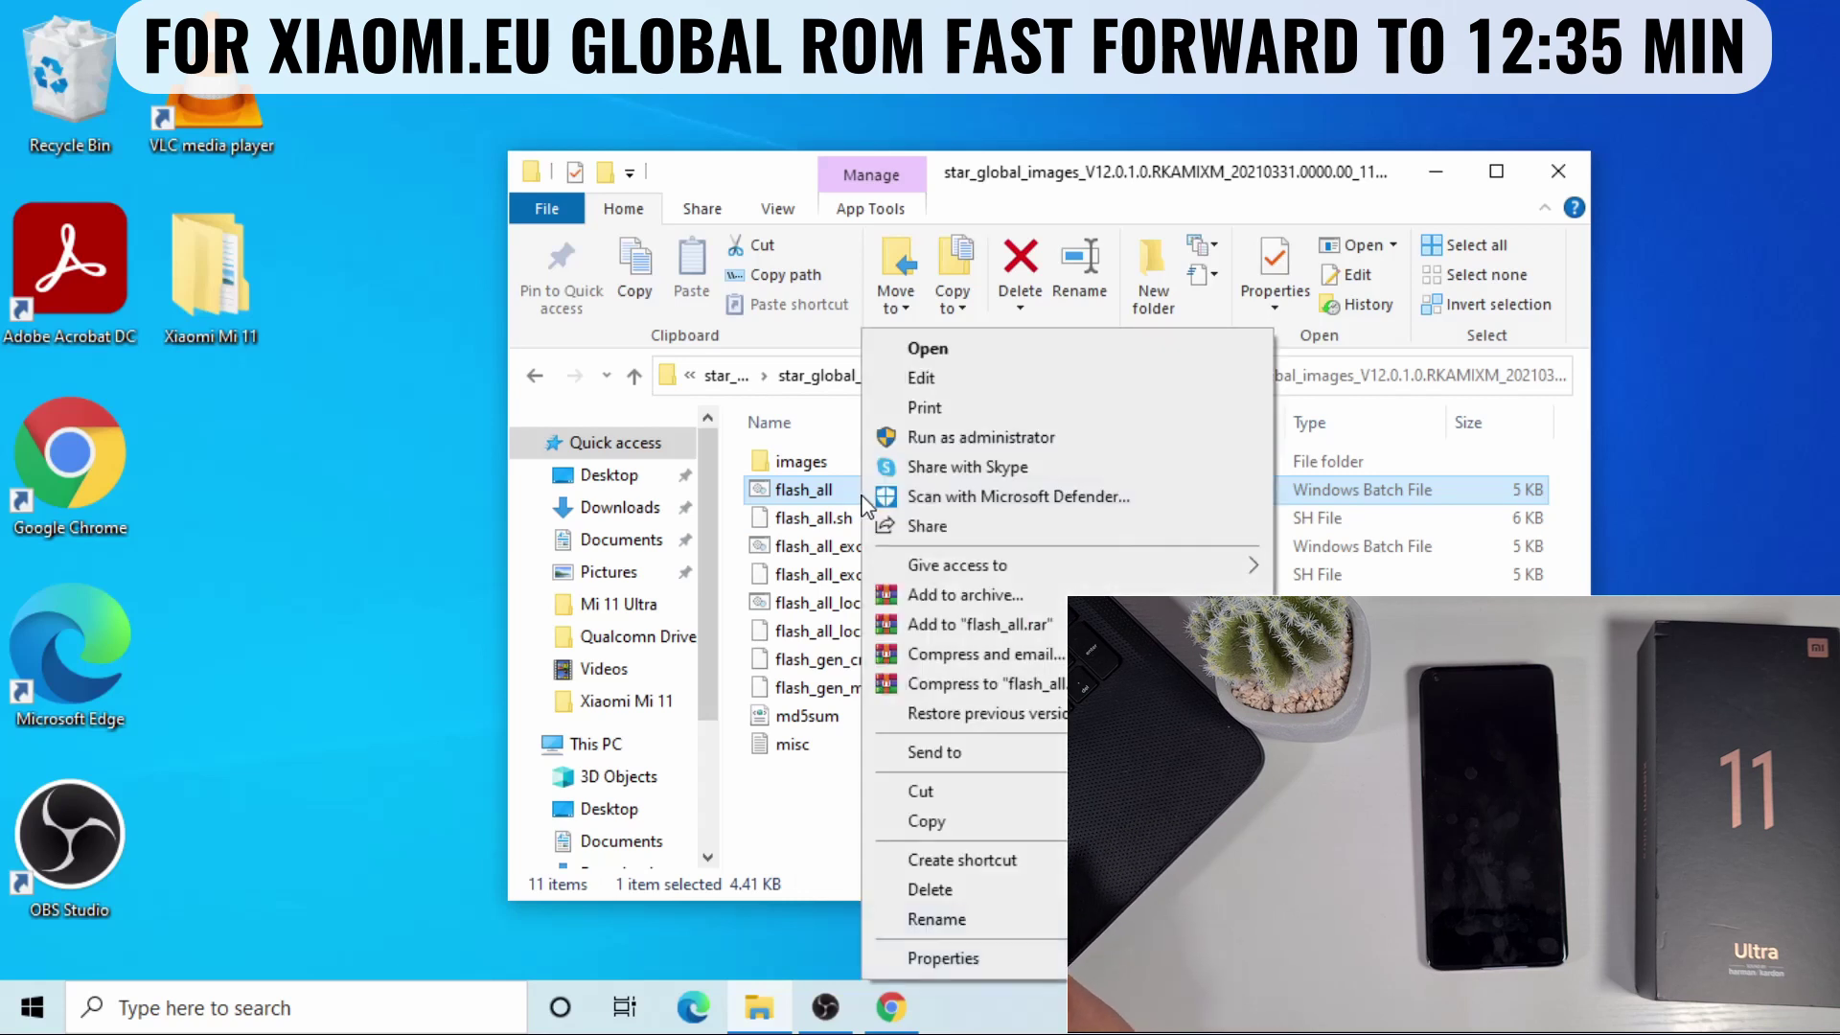
pyautogui.click(944, 378)
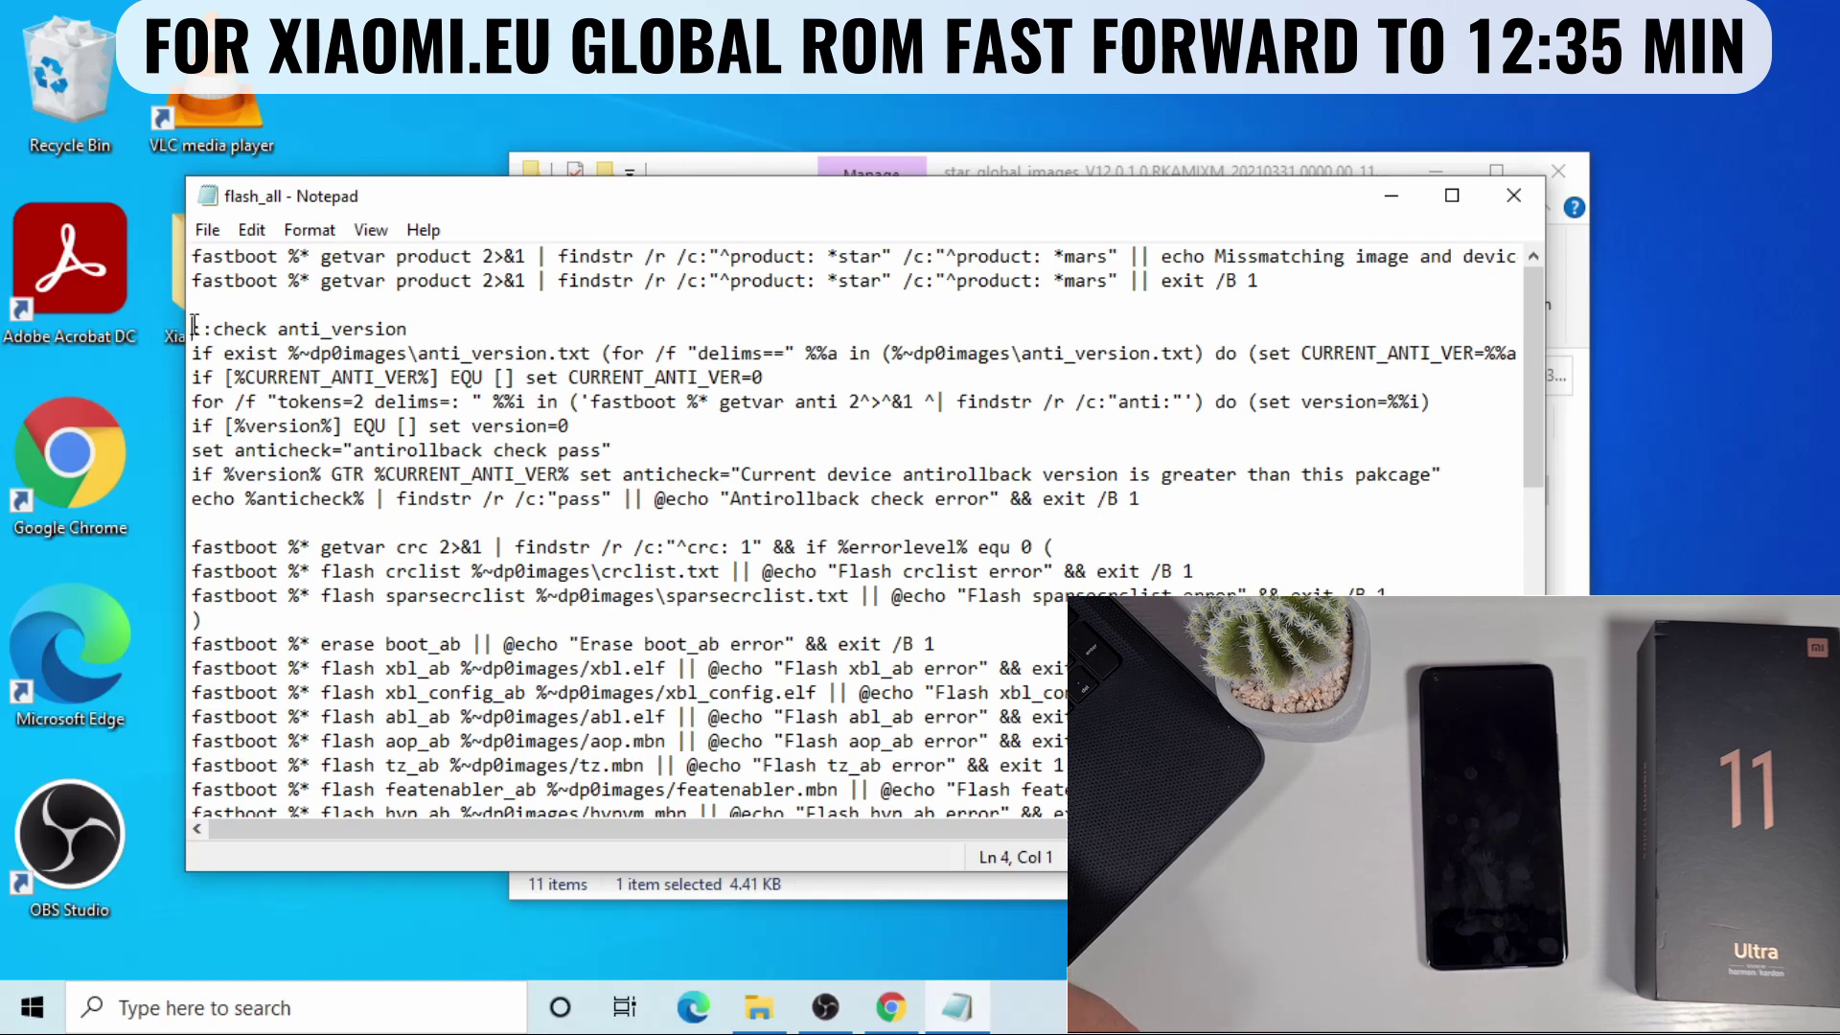
pyautogui.moveTo(195, 326); pyautogui.dragTo(1179, 502)
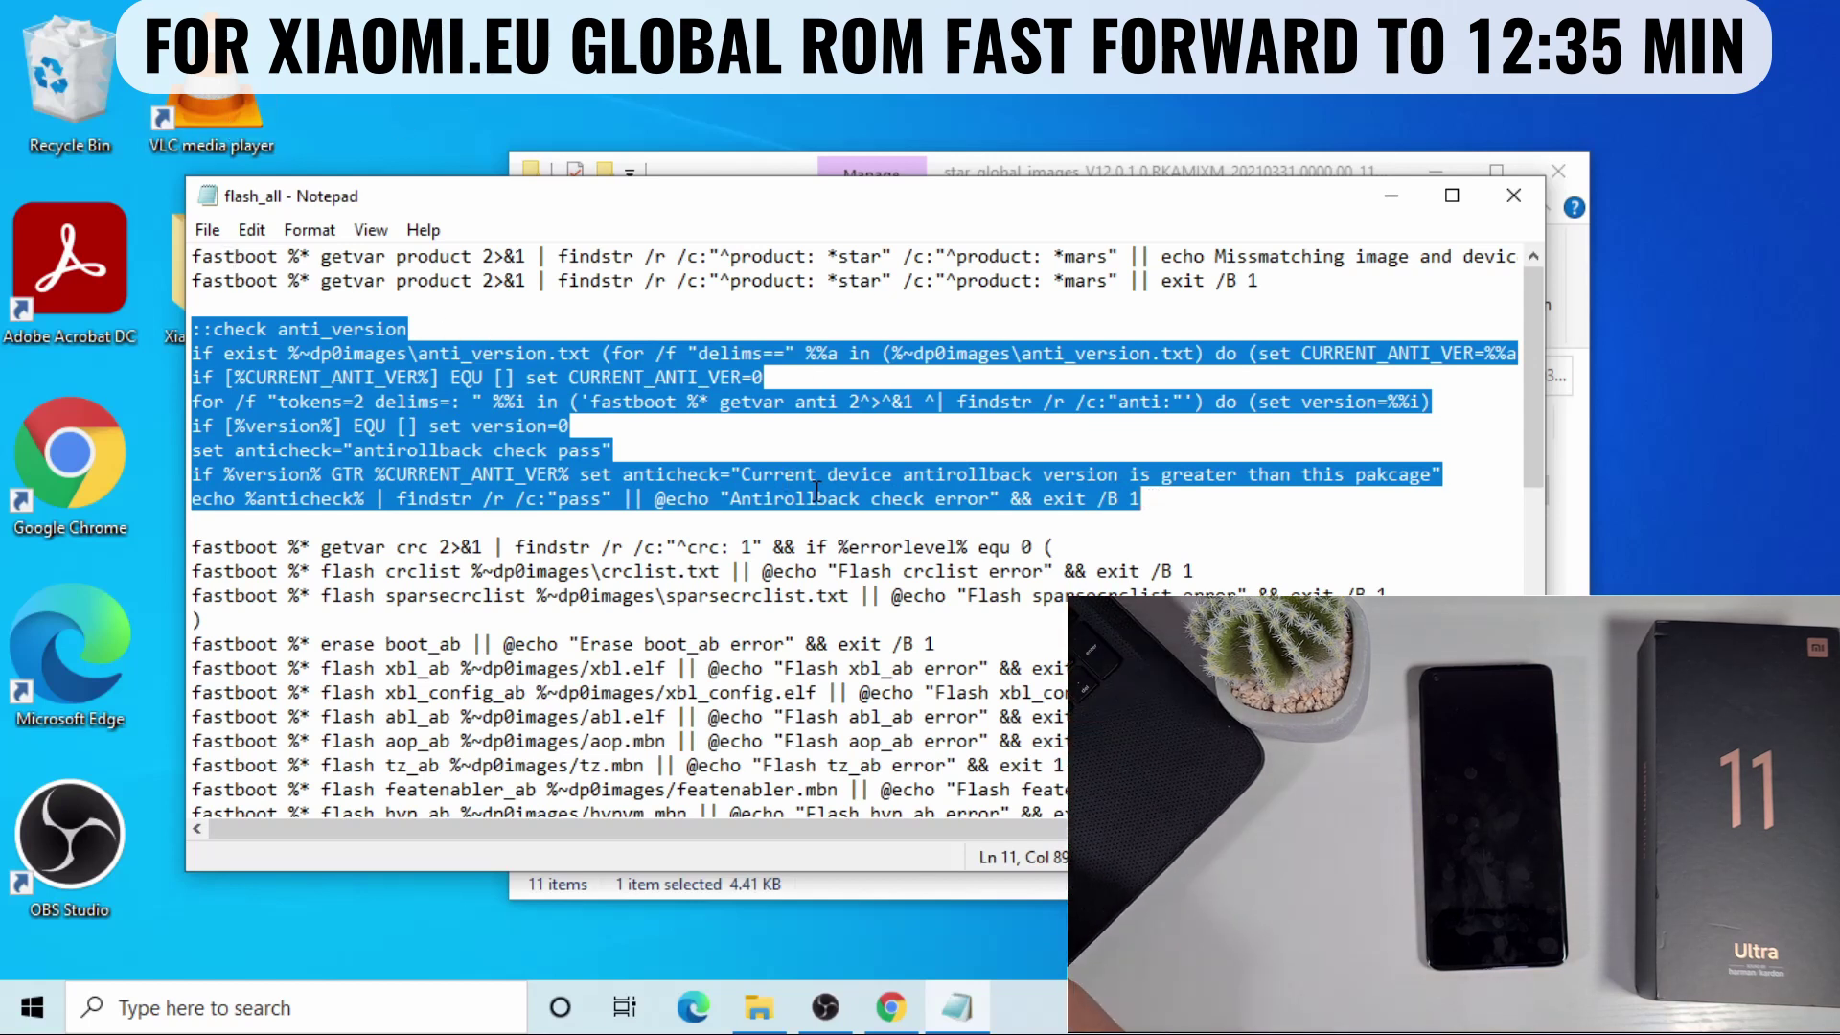
pyautogui.rightClick(431, 441)
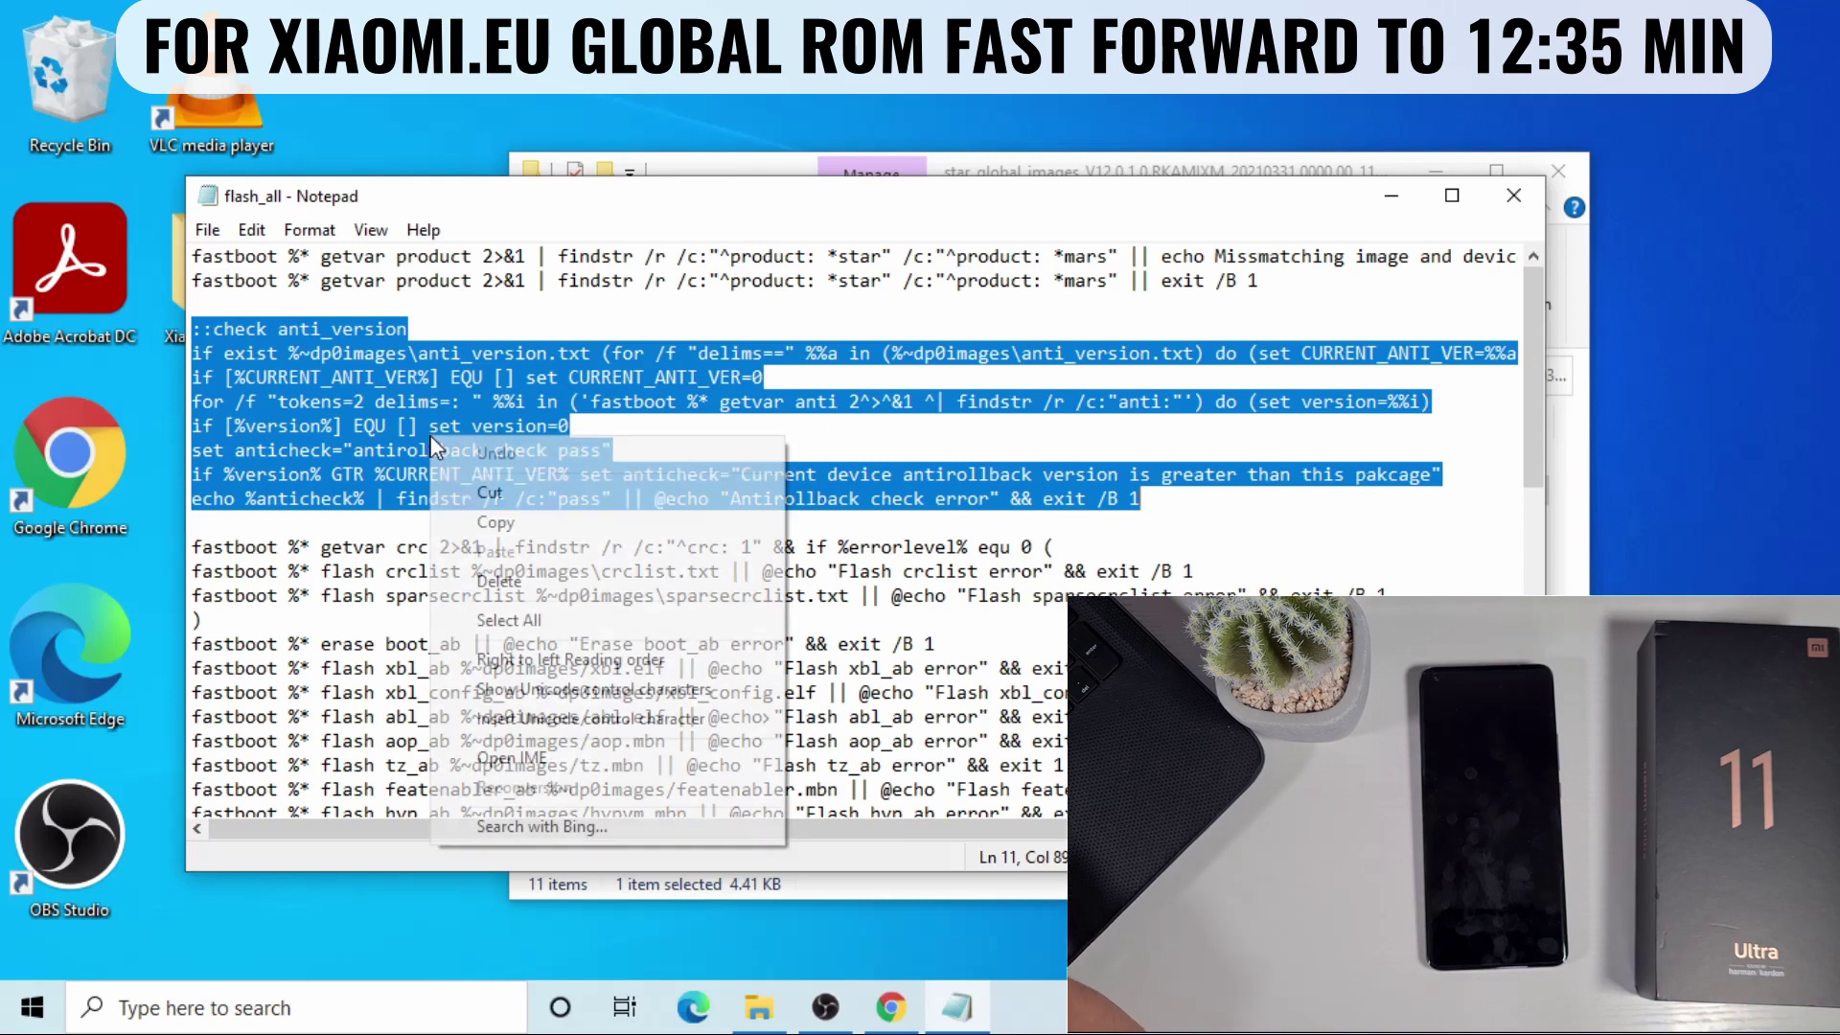
pyautogui.click(532, 585)
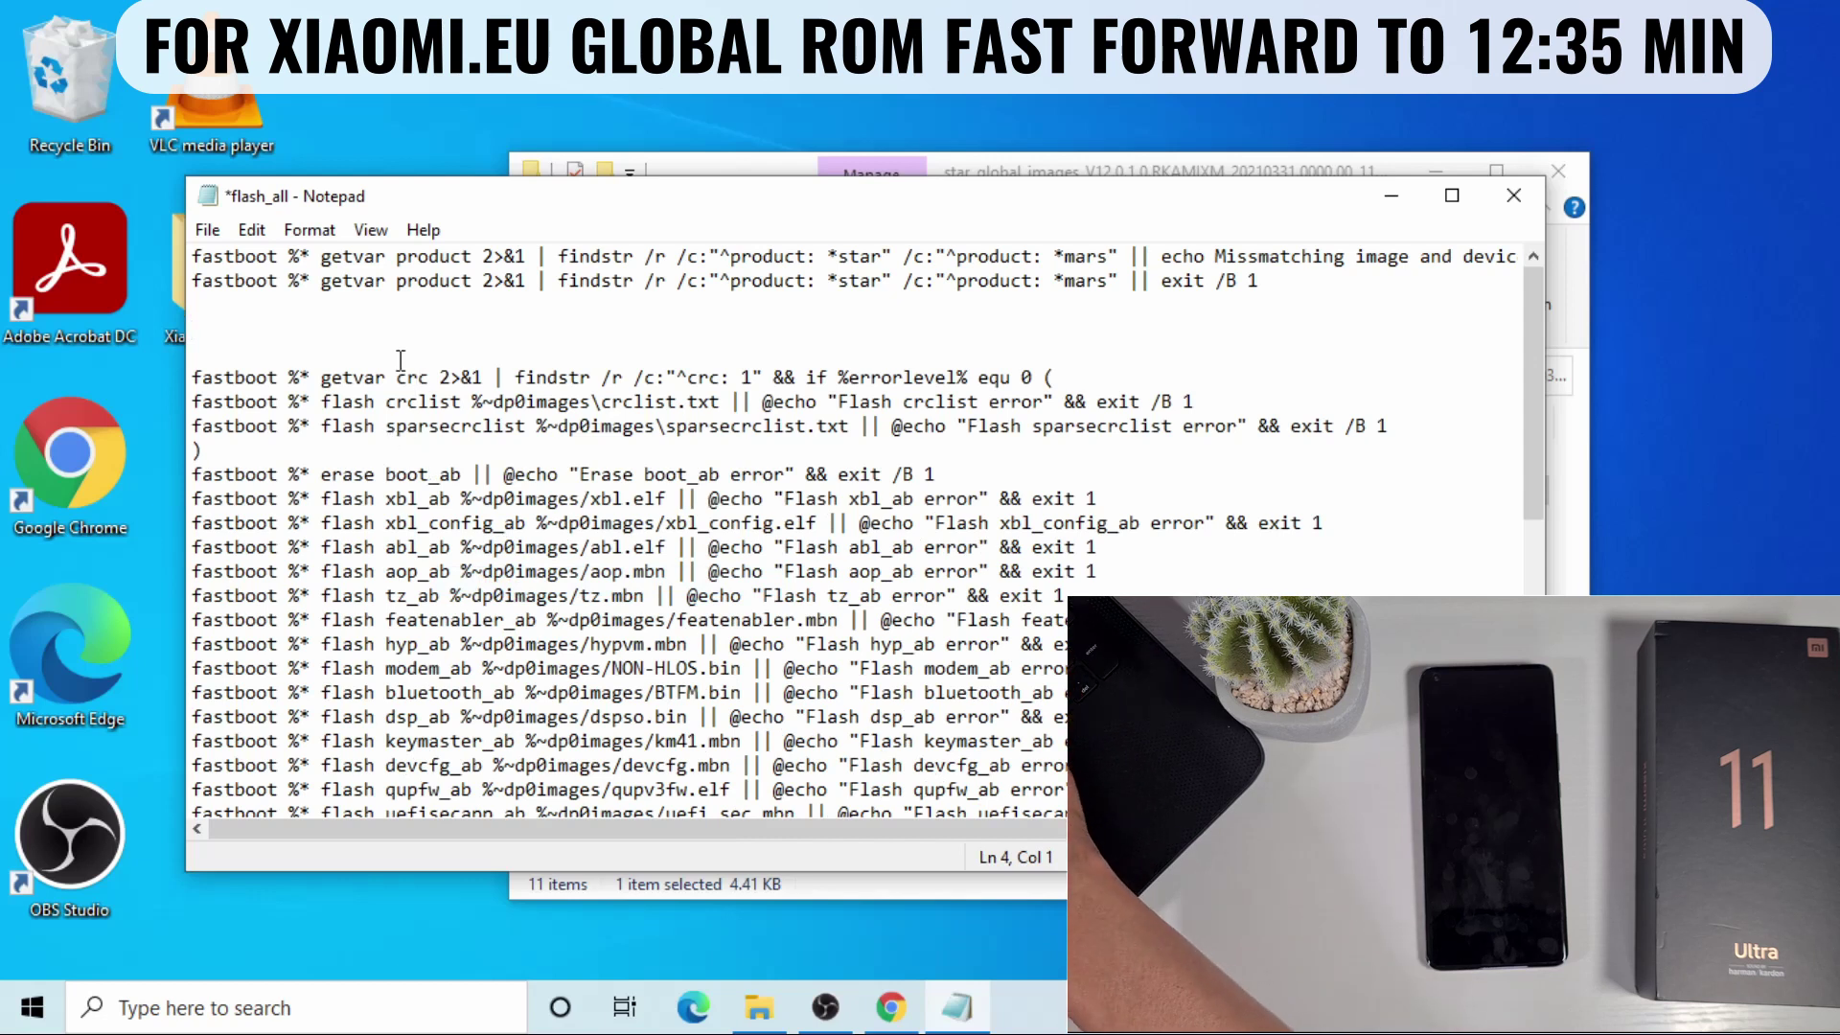
# Remove the leftover blank lines and save the flash_all script
pyautogui.press('BackSpace')
pyautogui.press('BackSpace')
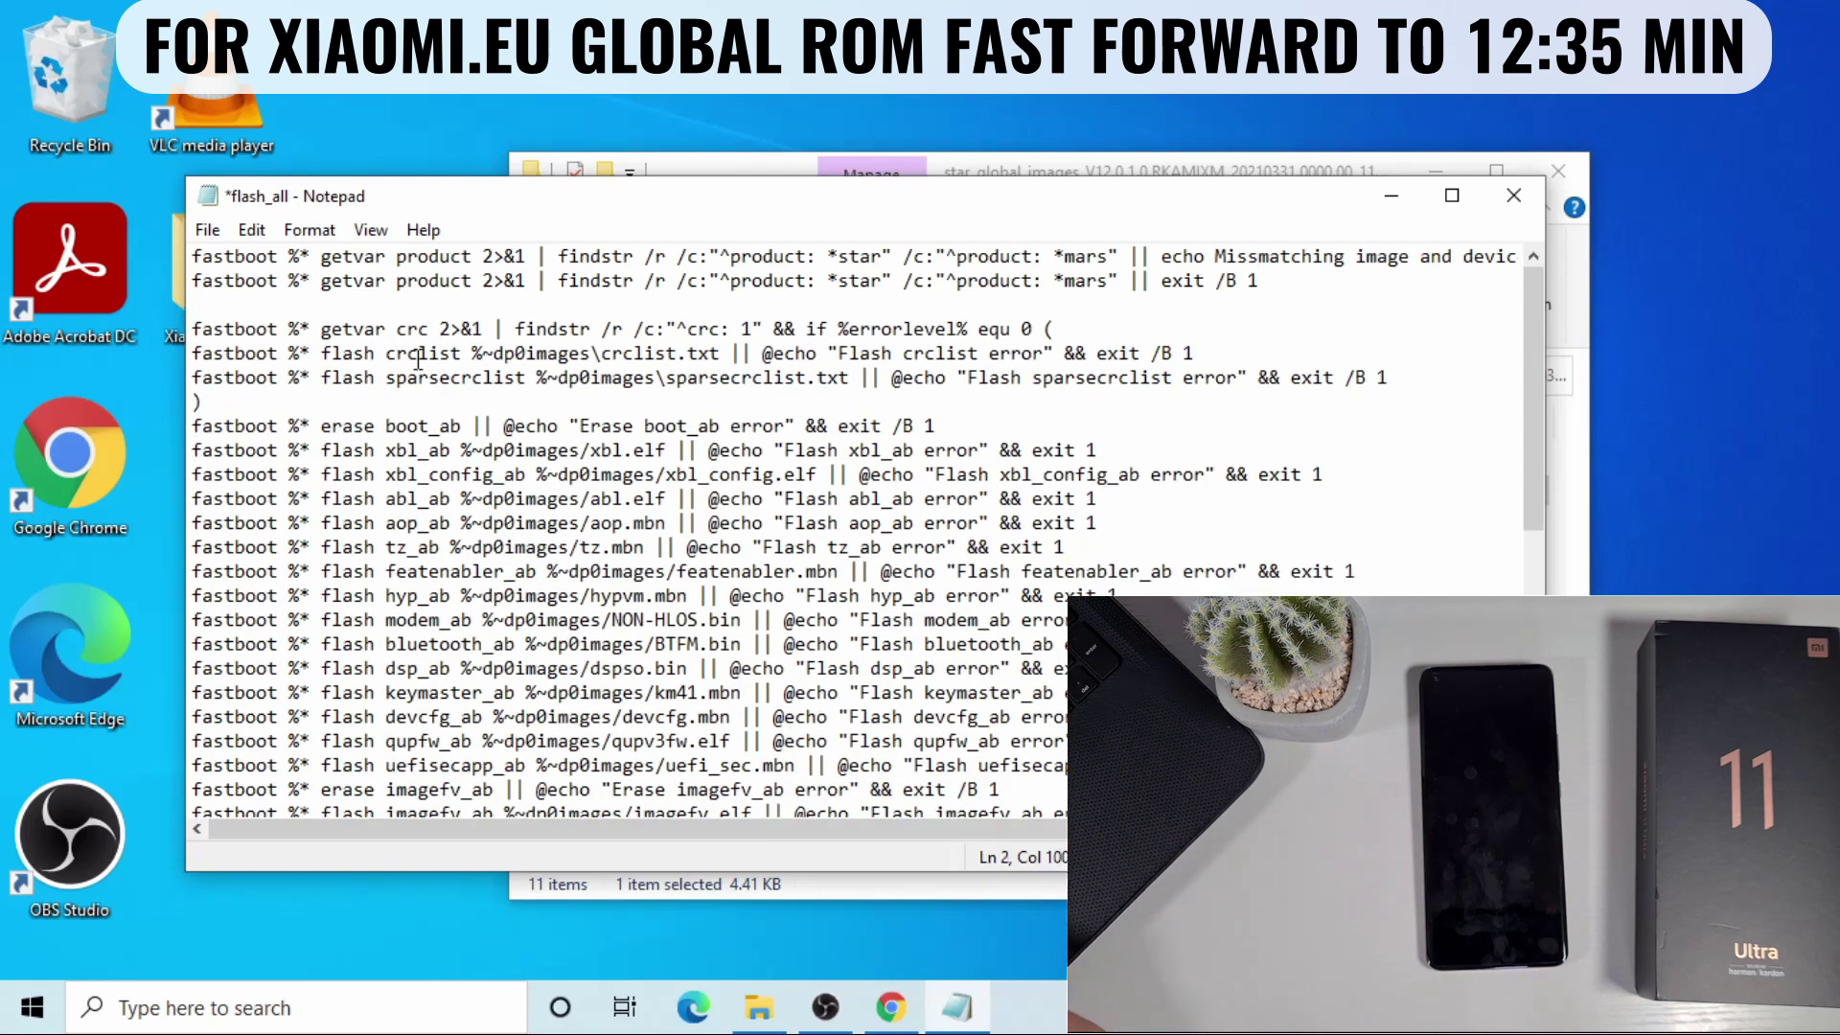
pyautogui.click(207, 230)
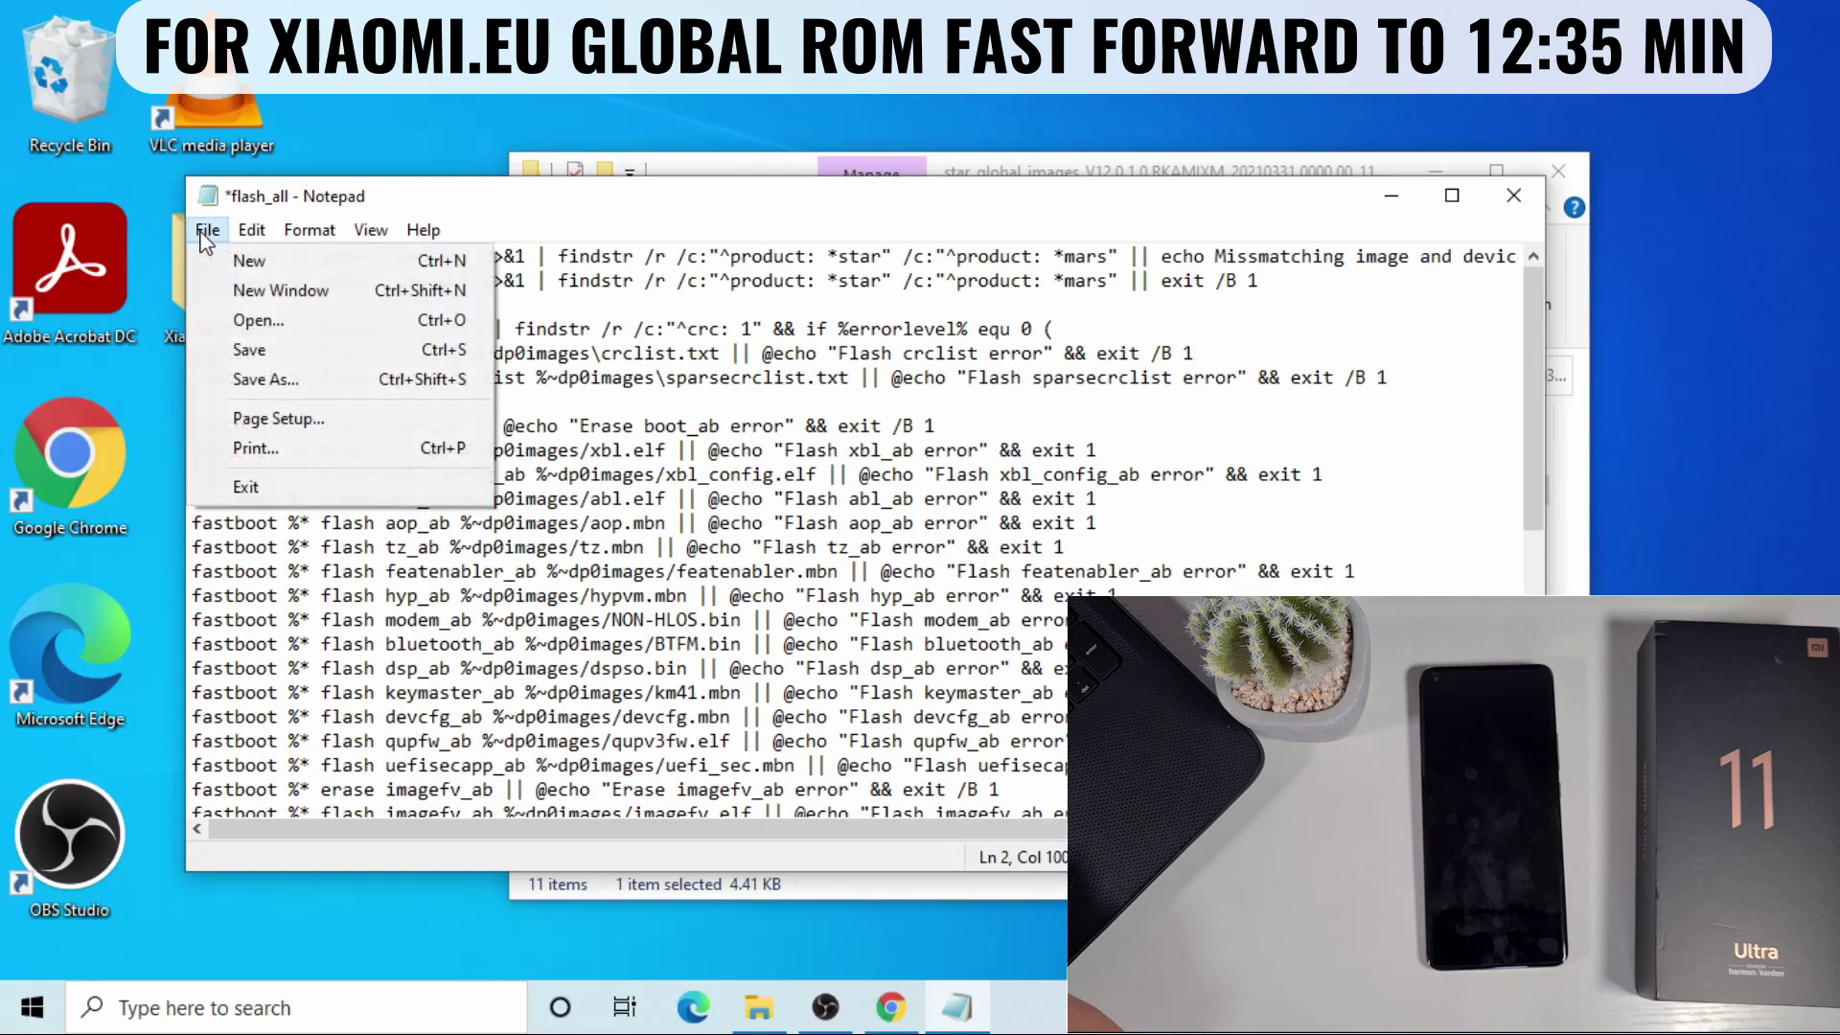
pyautogui.click(286, 353)
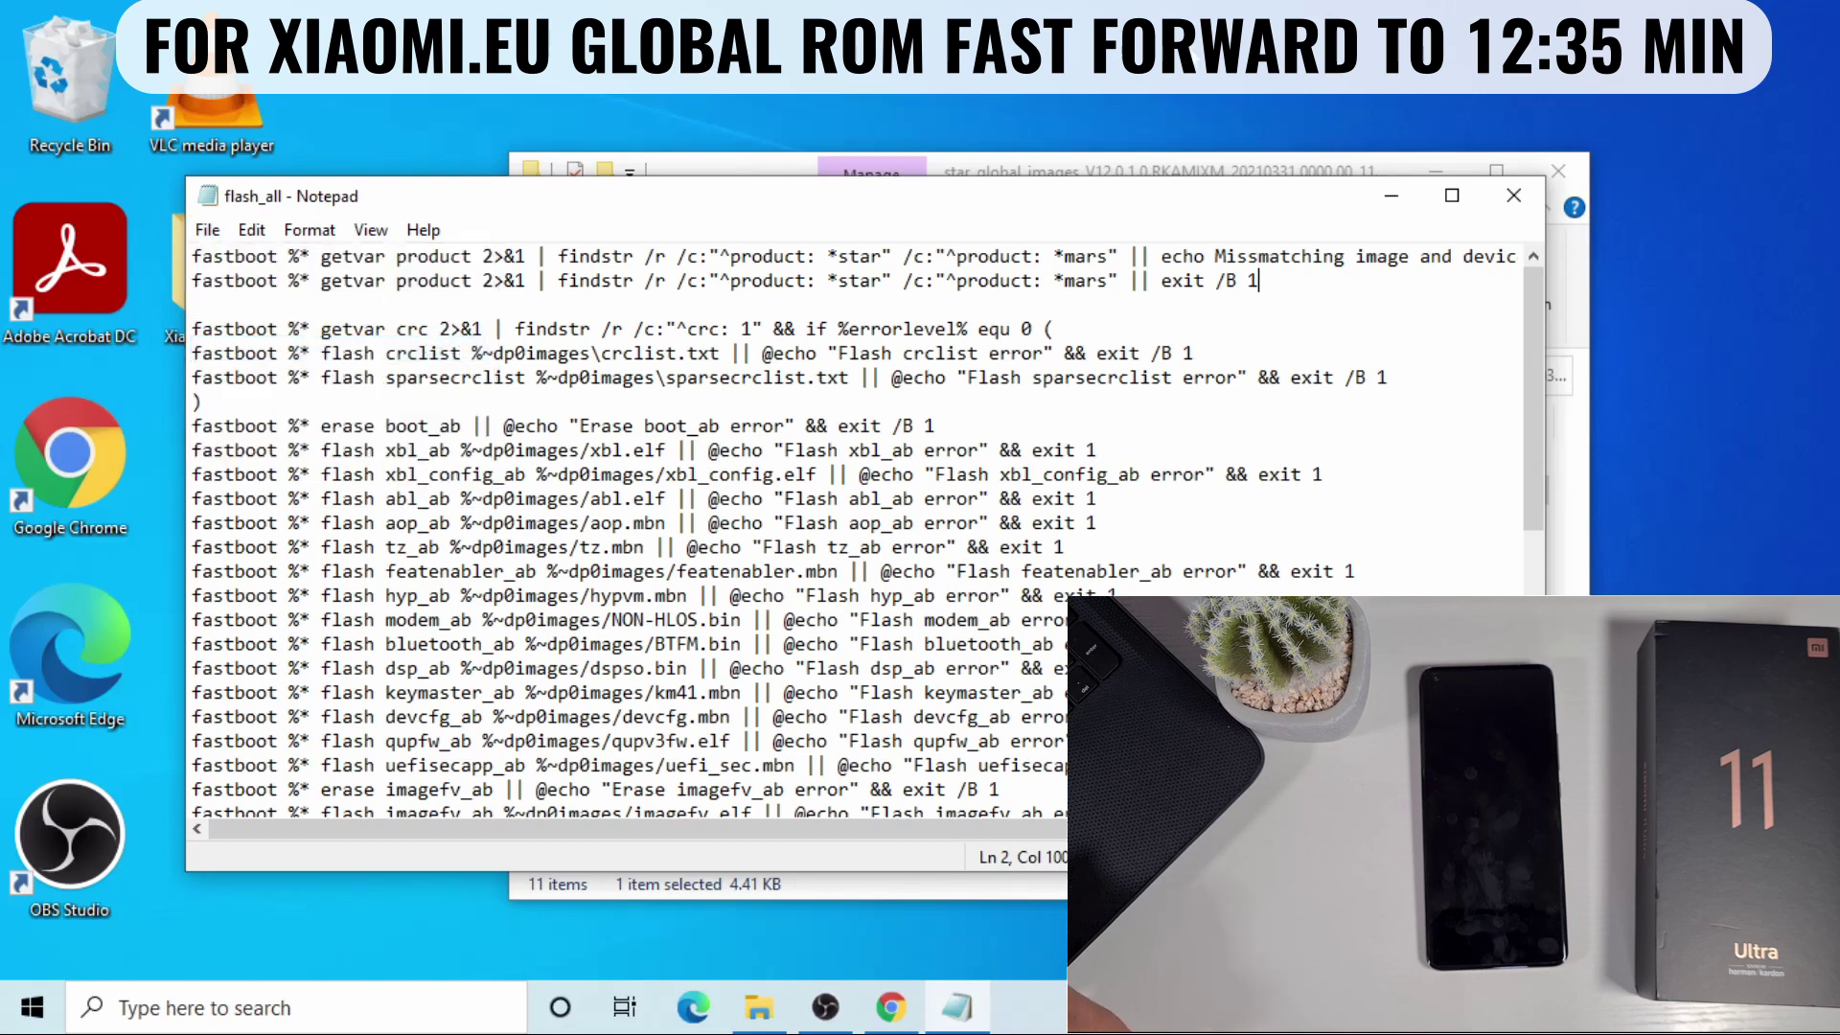
# Close Notepad and copy the star_global_images_V12.0.1.0.RKAMIXM folder into the root of Local Disk (C:)
pyautogui.click(1532, 211)
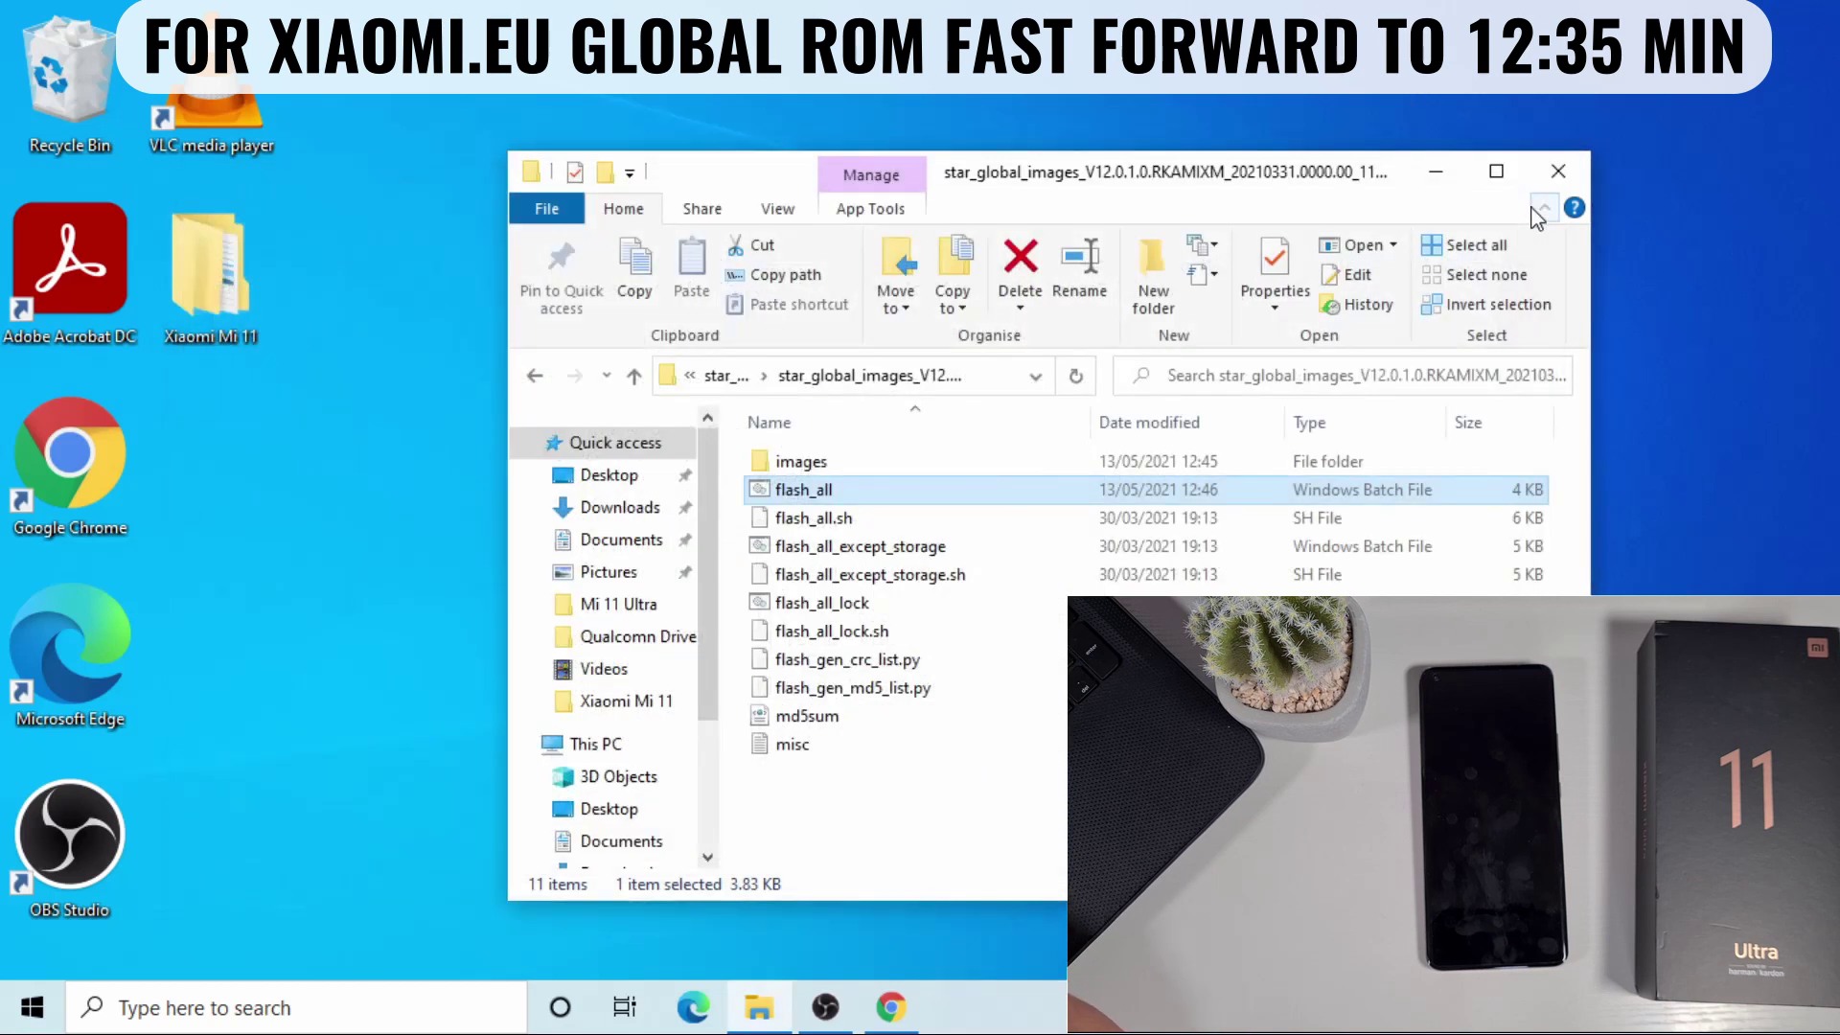
pyautogui.click(634, 379)
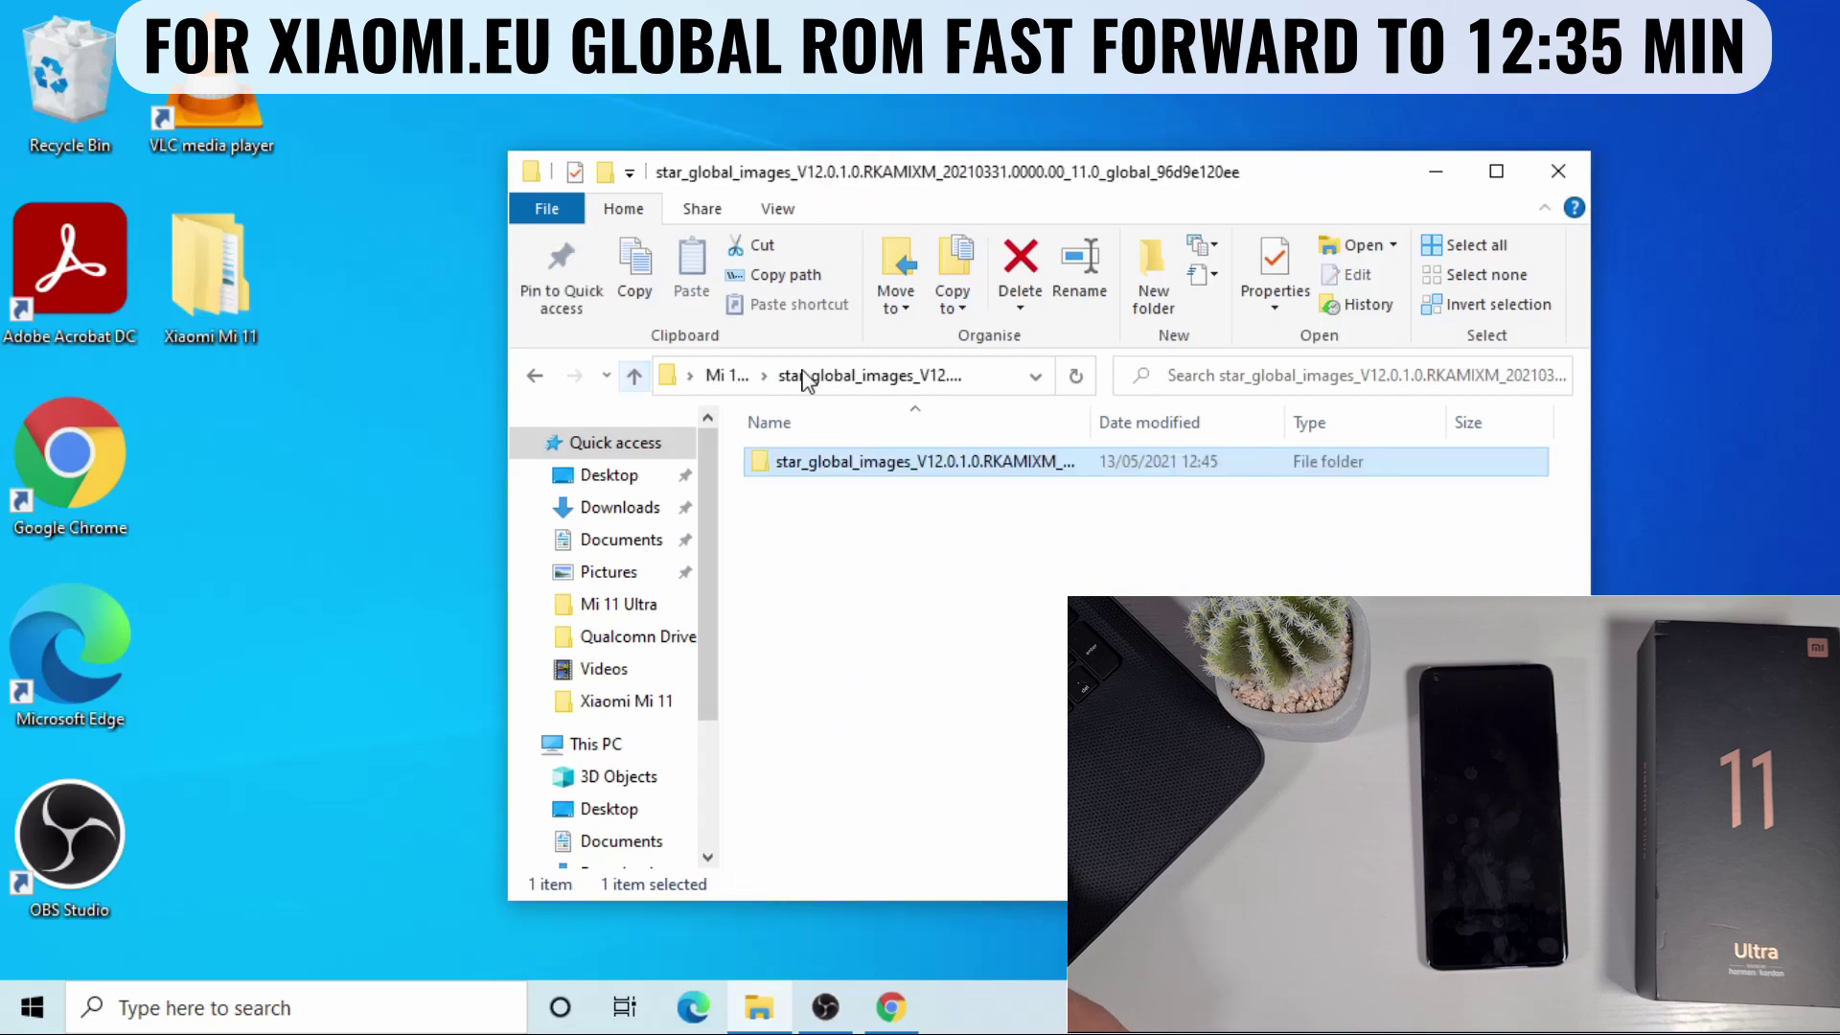
pyautogui.rightClick(950, 476)
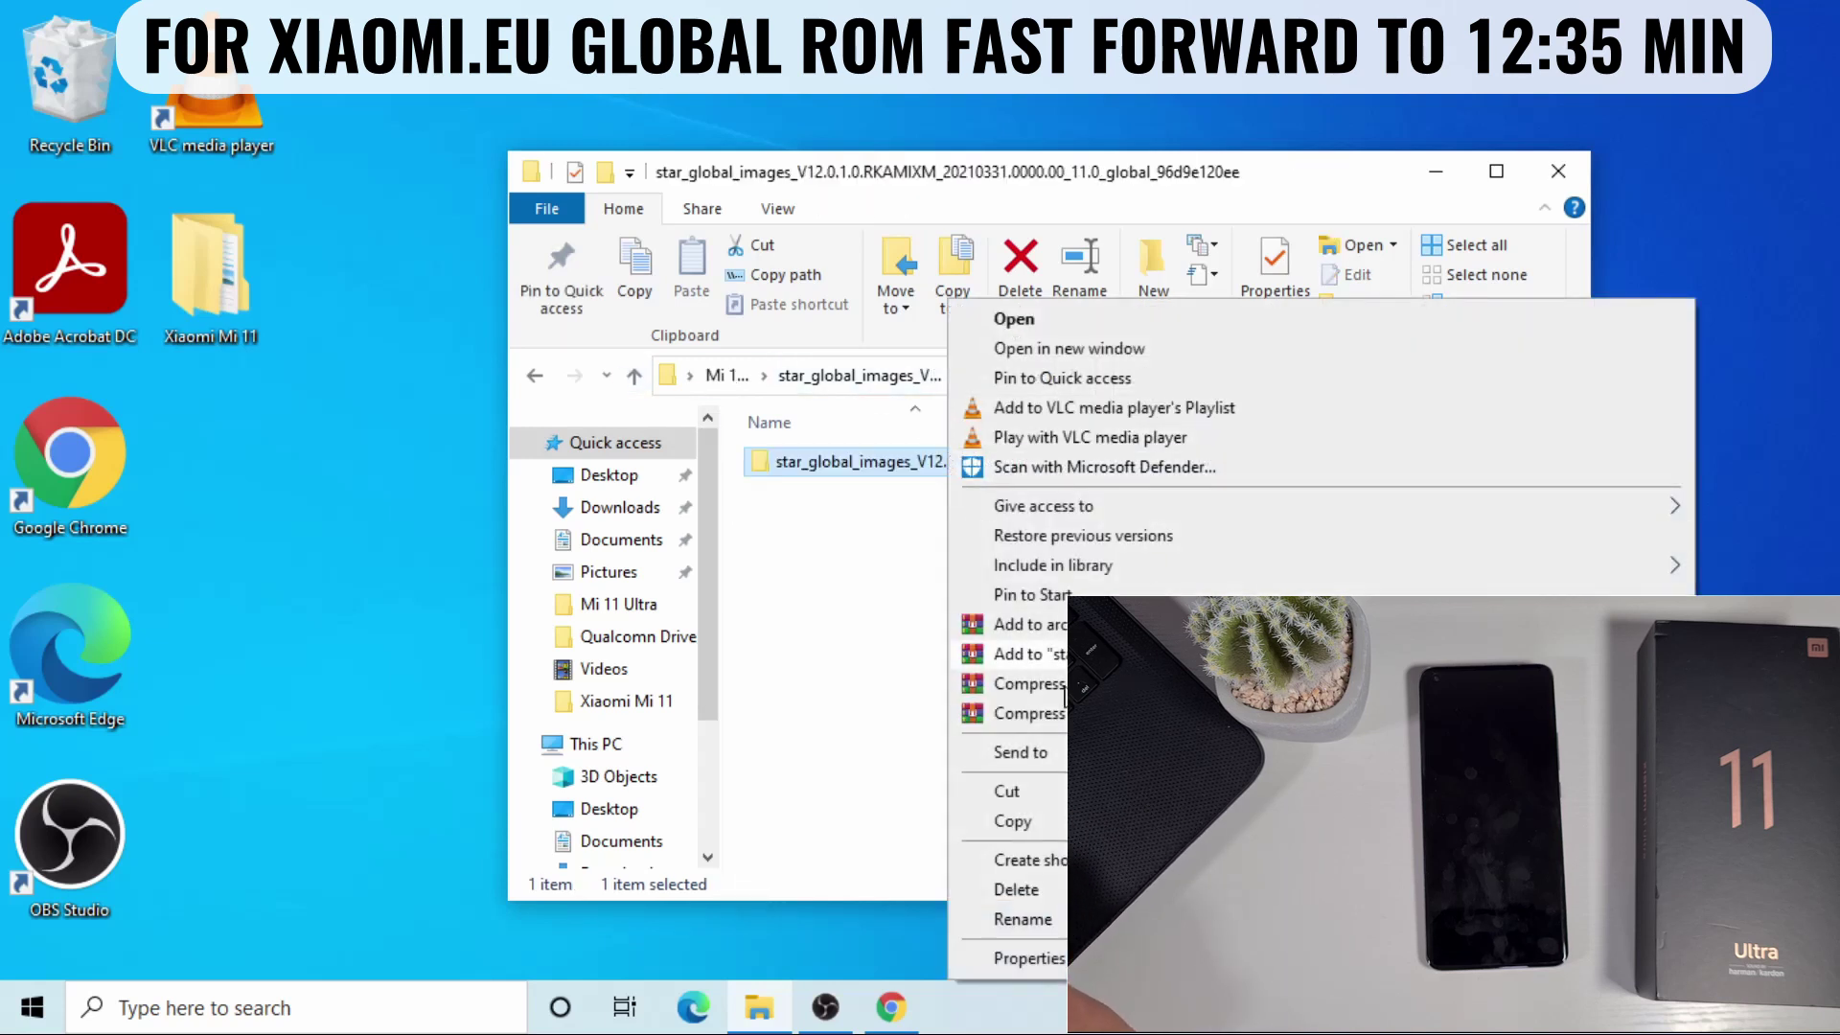
pyautogui.click(1045, 821)
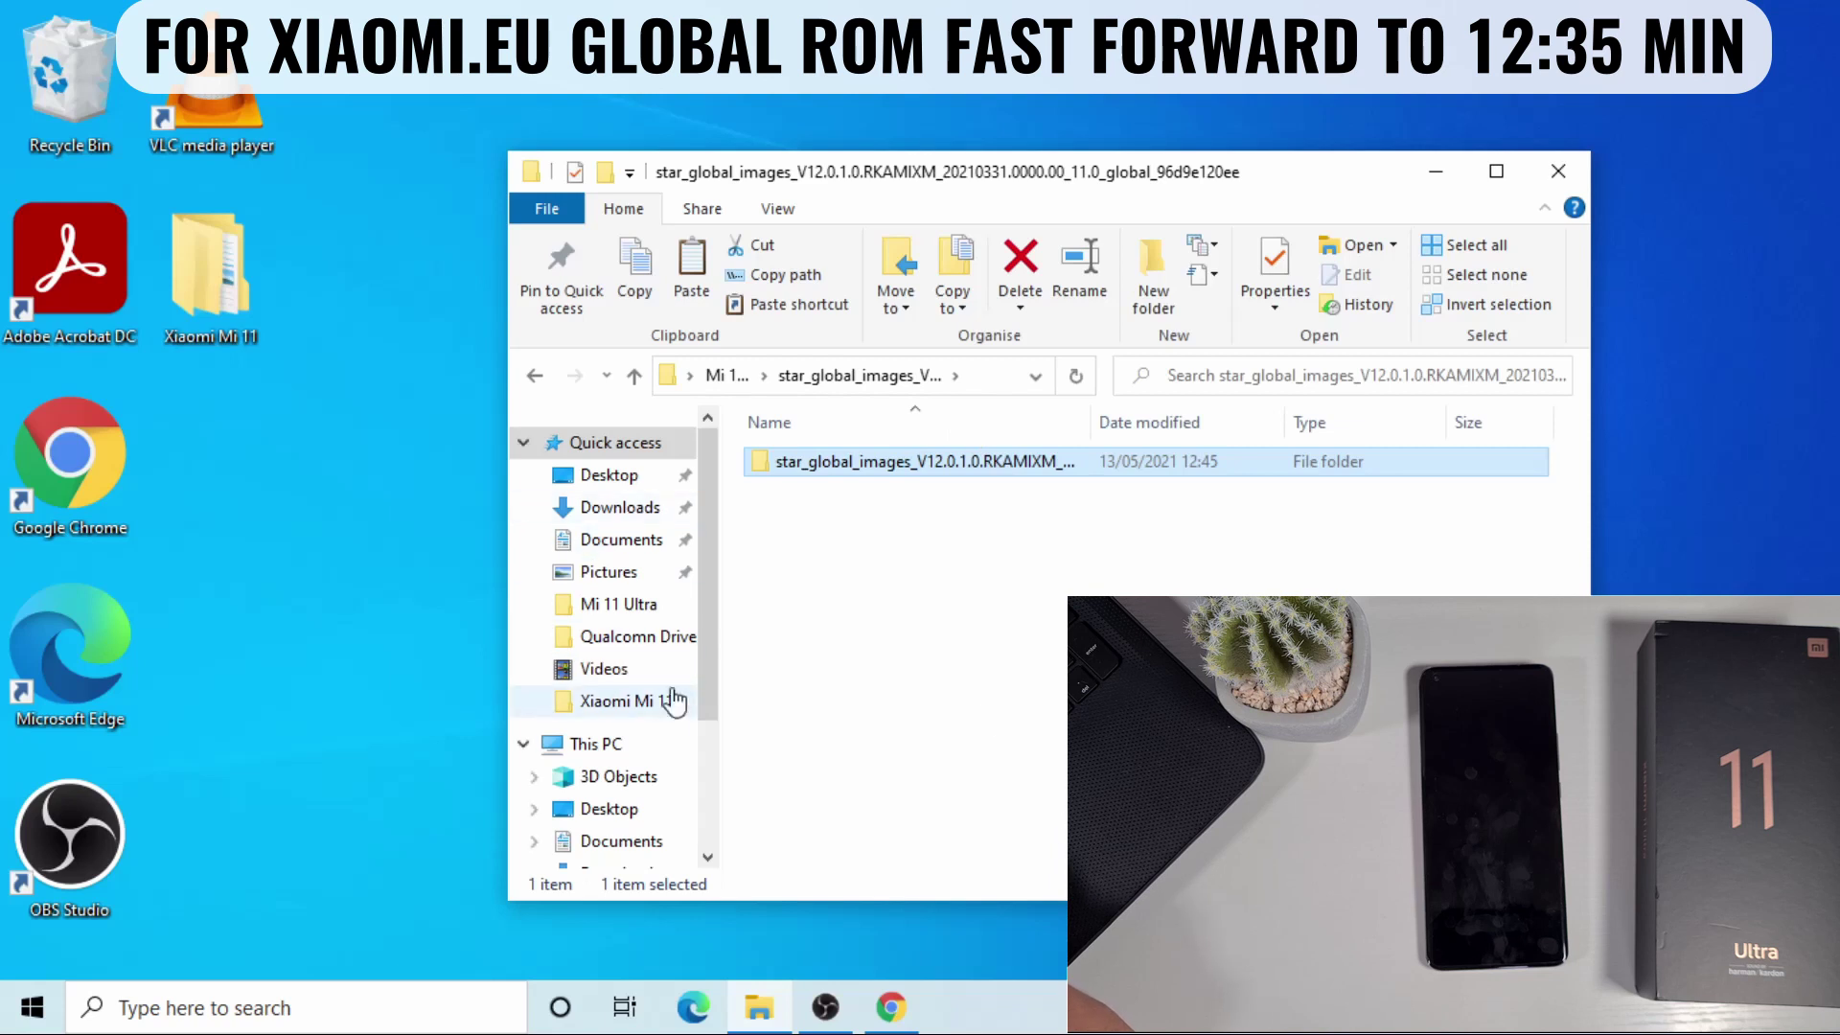
pyautogui.click(590, 746)
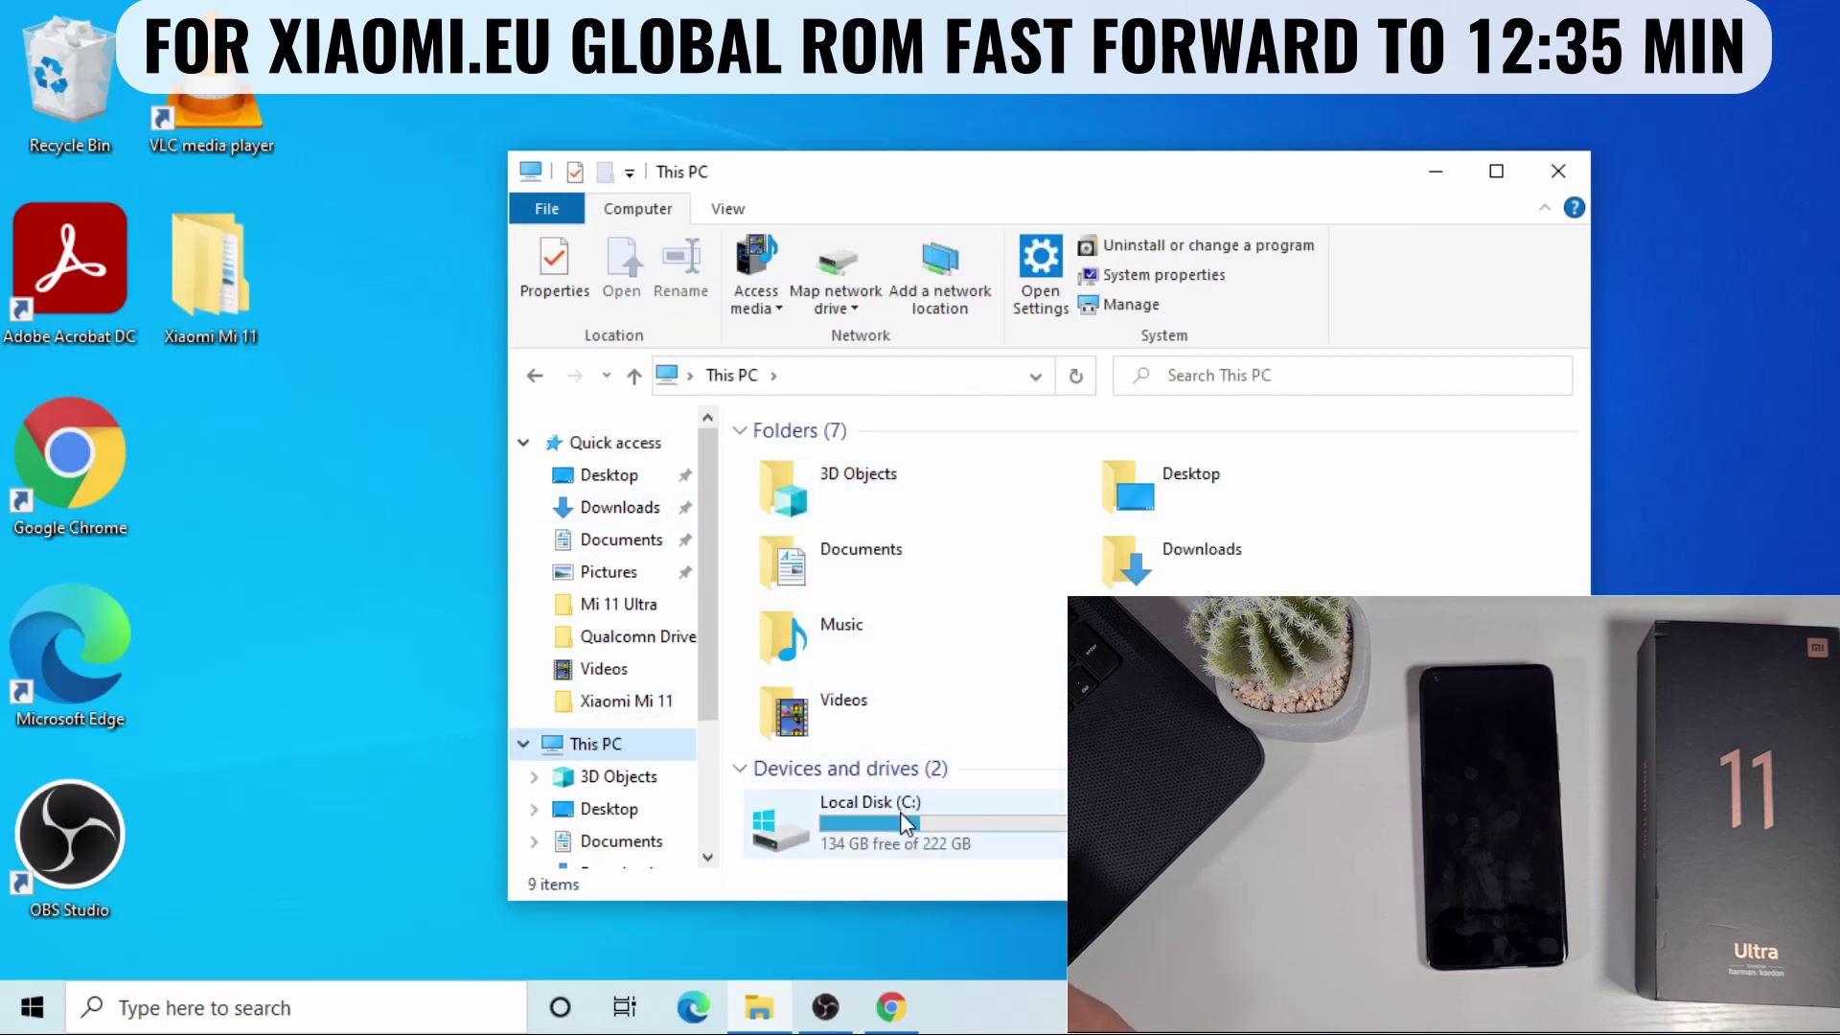
pyautogui.doubleClick(900, 813)
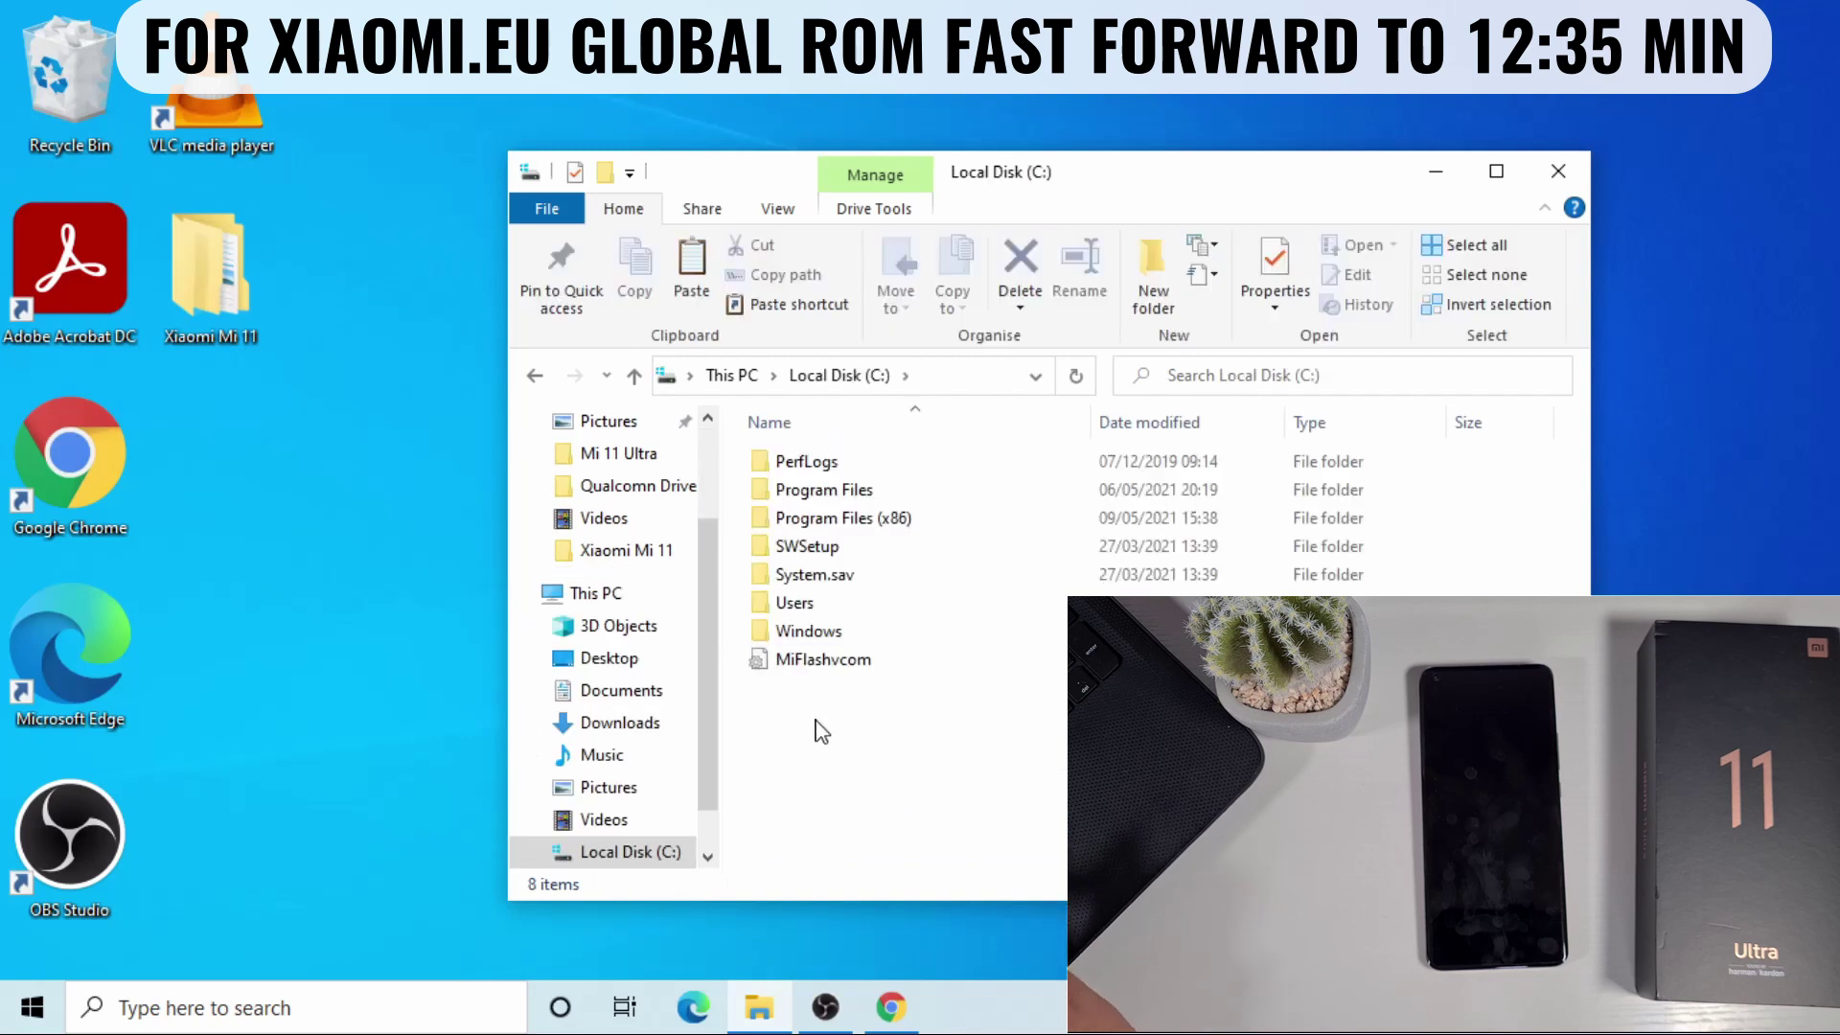
pyautogui.rightClick(816, 724)
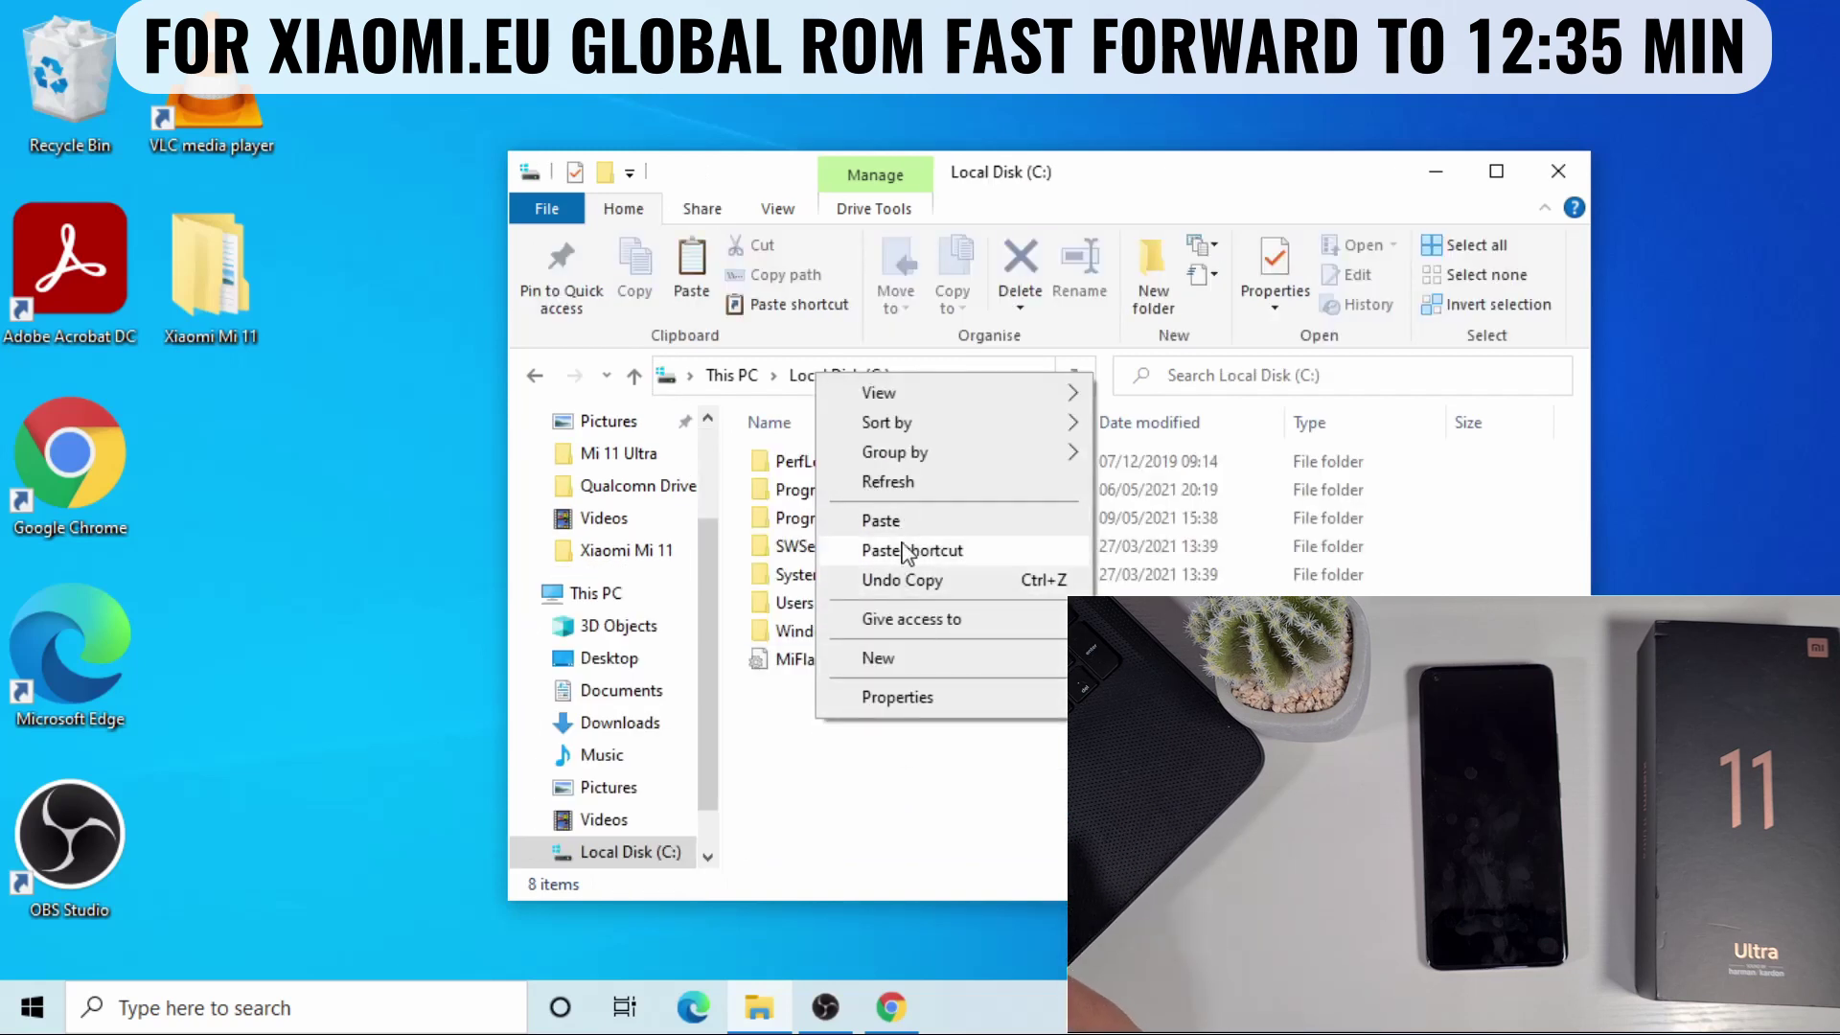
pyautogui.click(877, 521)
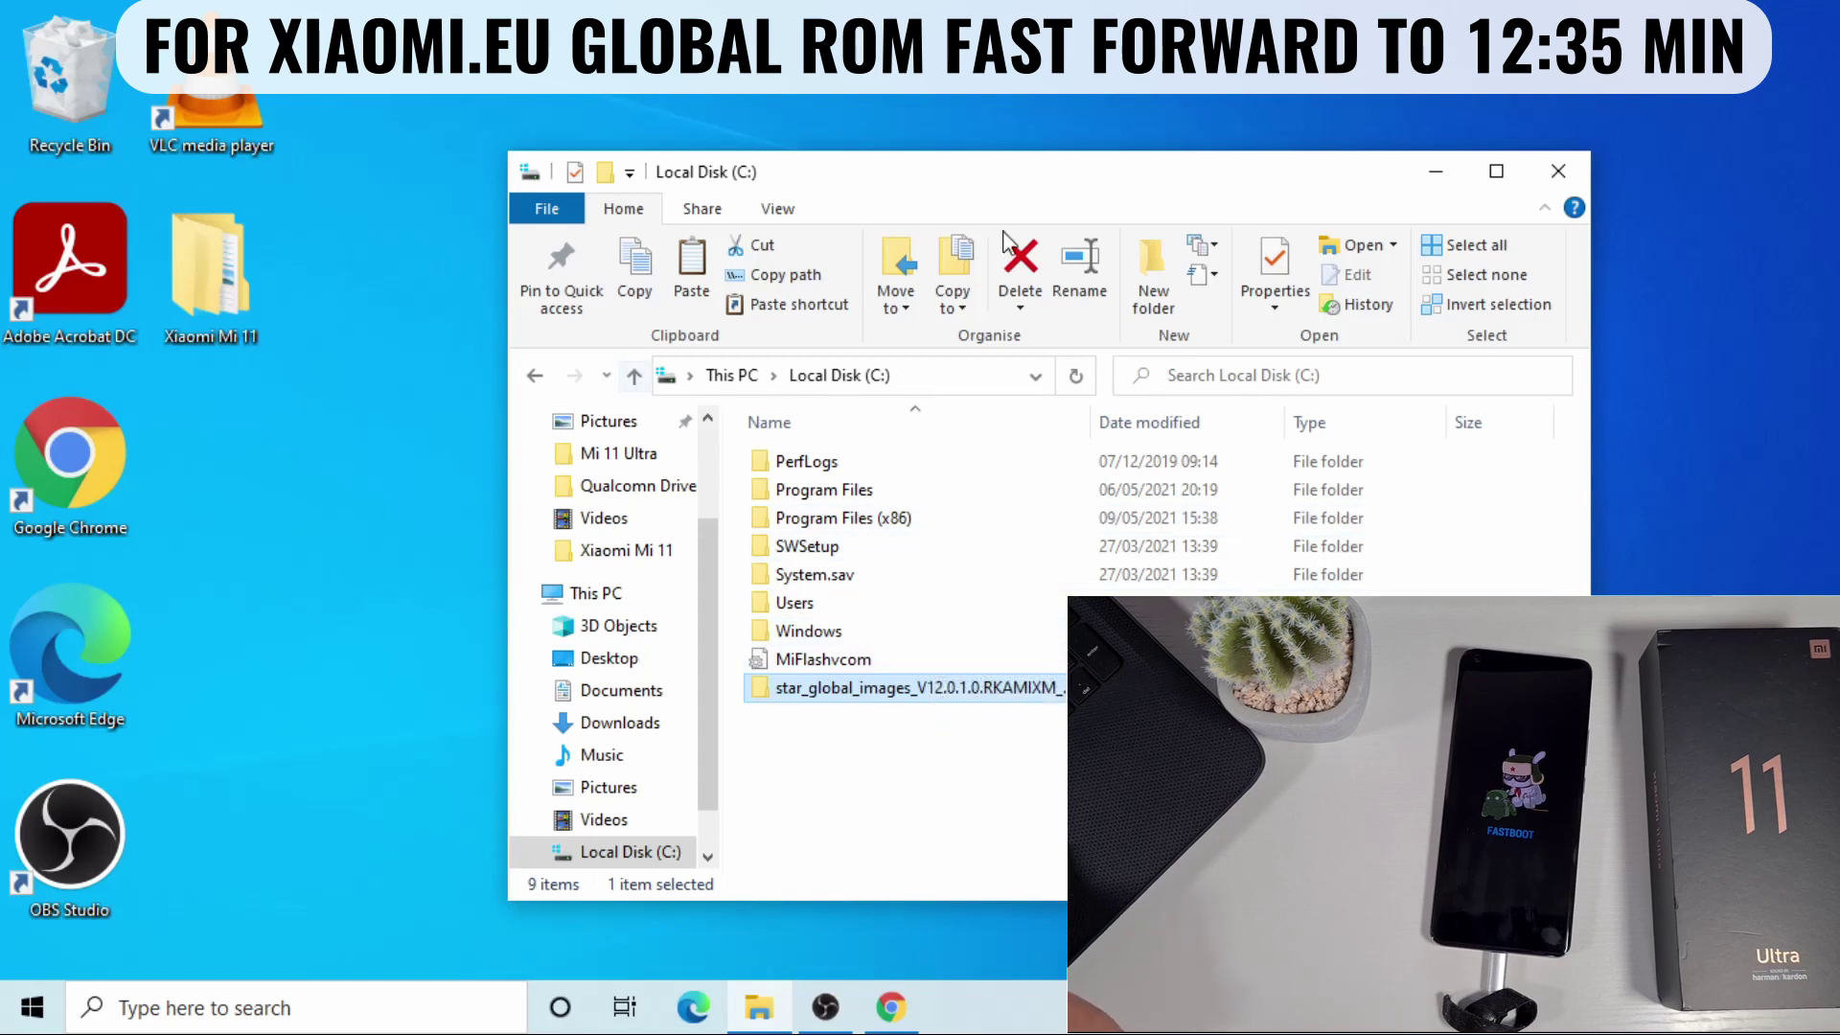
# Extract the MiFlash2020-3-14-0 archive inside Mi 11 Ultra and open the extracted folder
pyautogui.click(1574, 175)
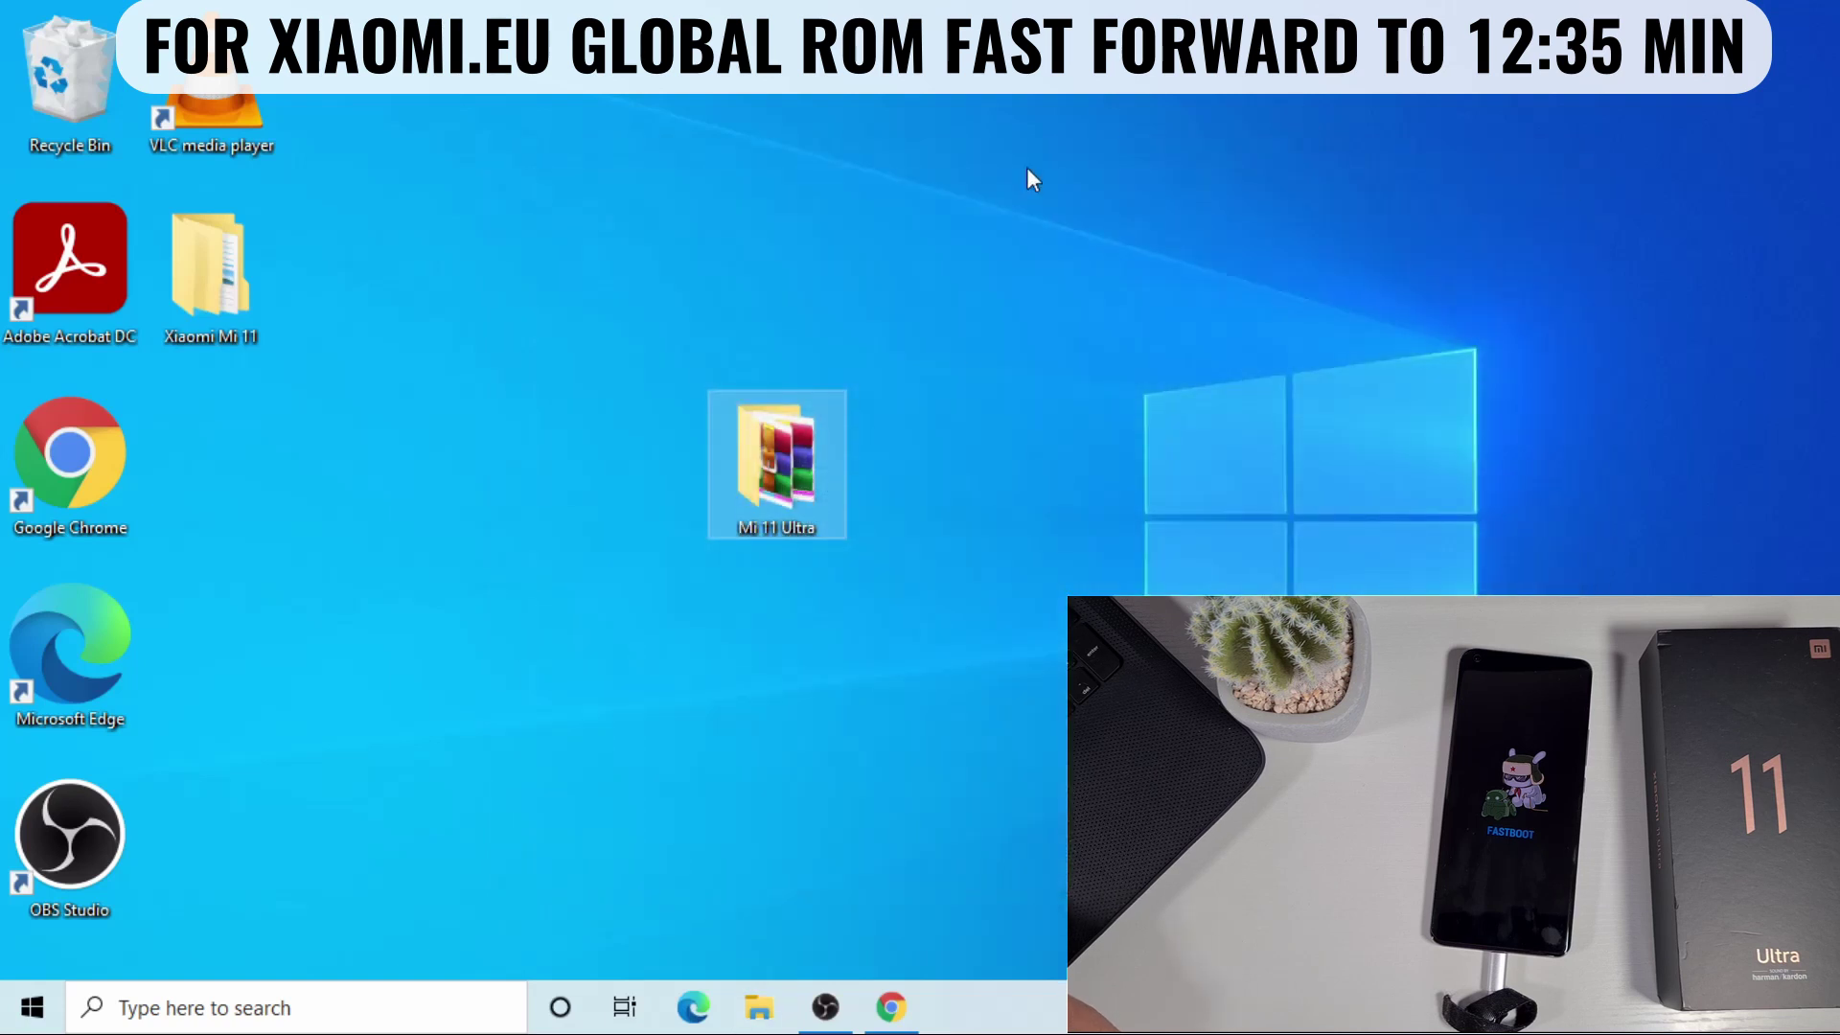
pyautogui.doubleClick(799, 497)
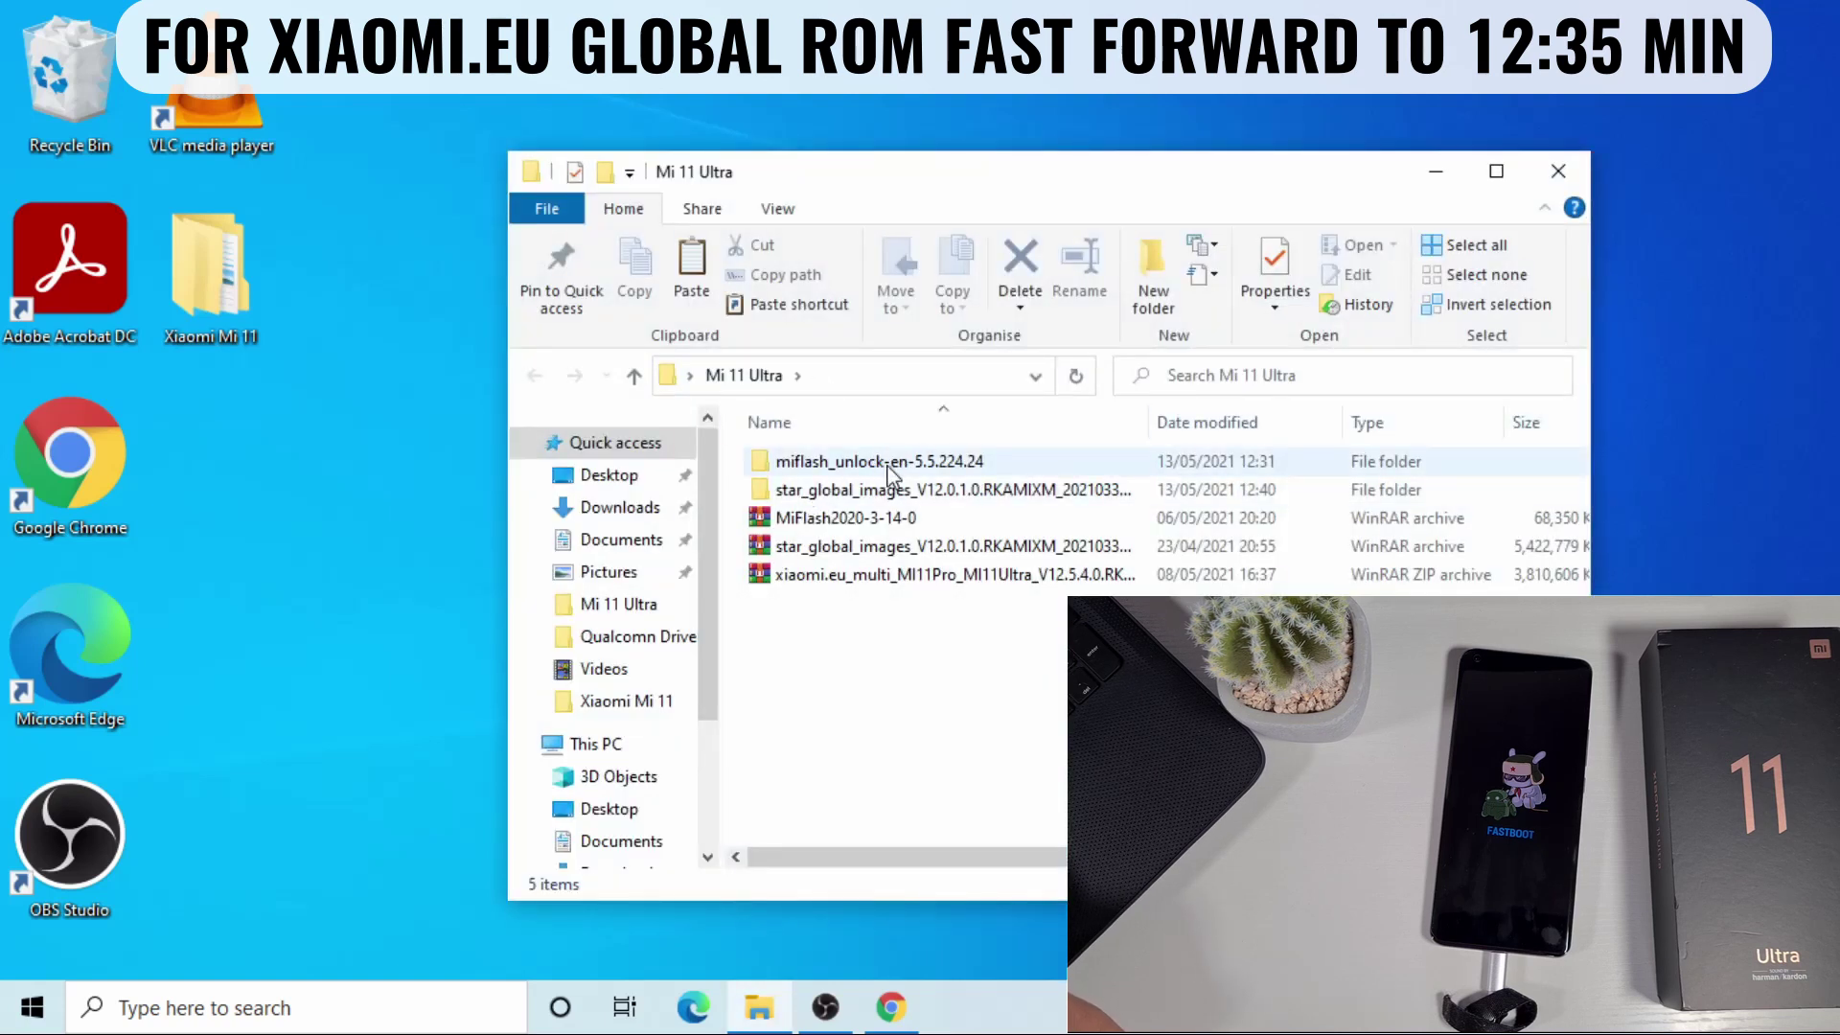
pyautogui.click(871, 523)
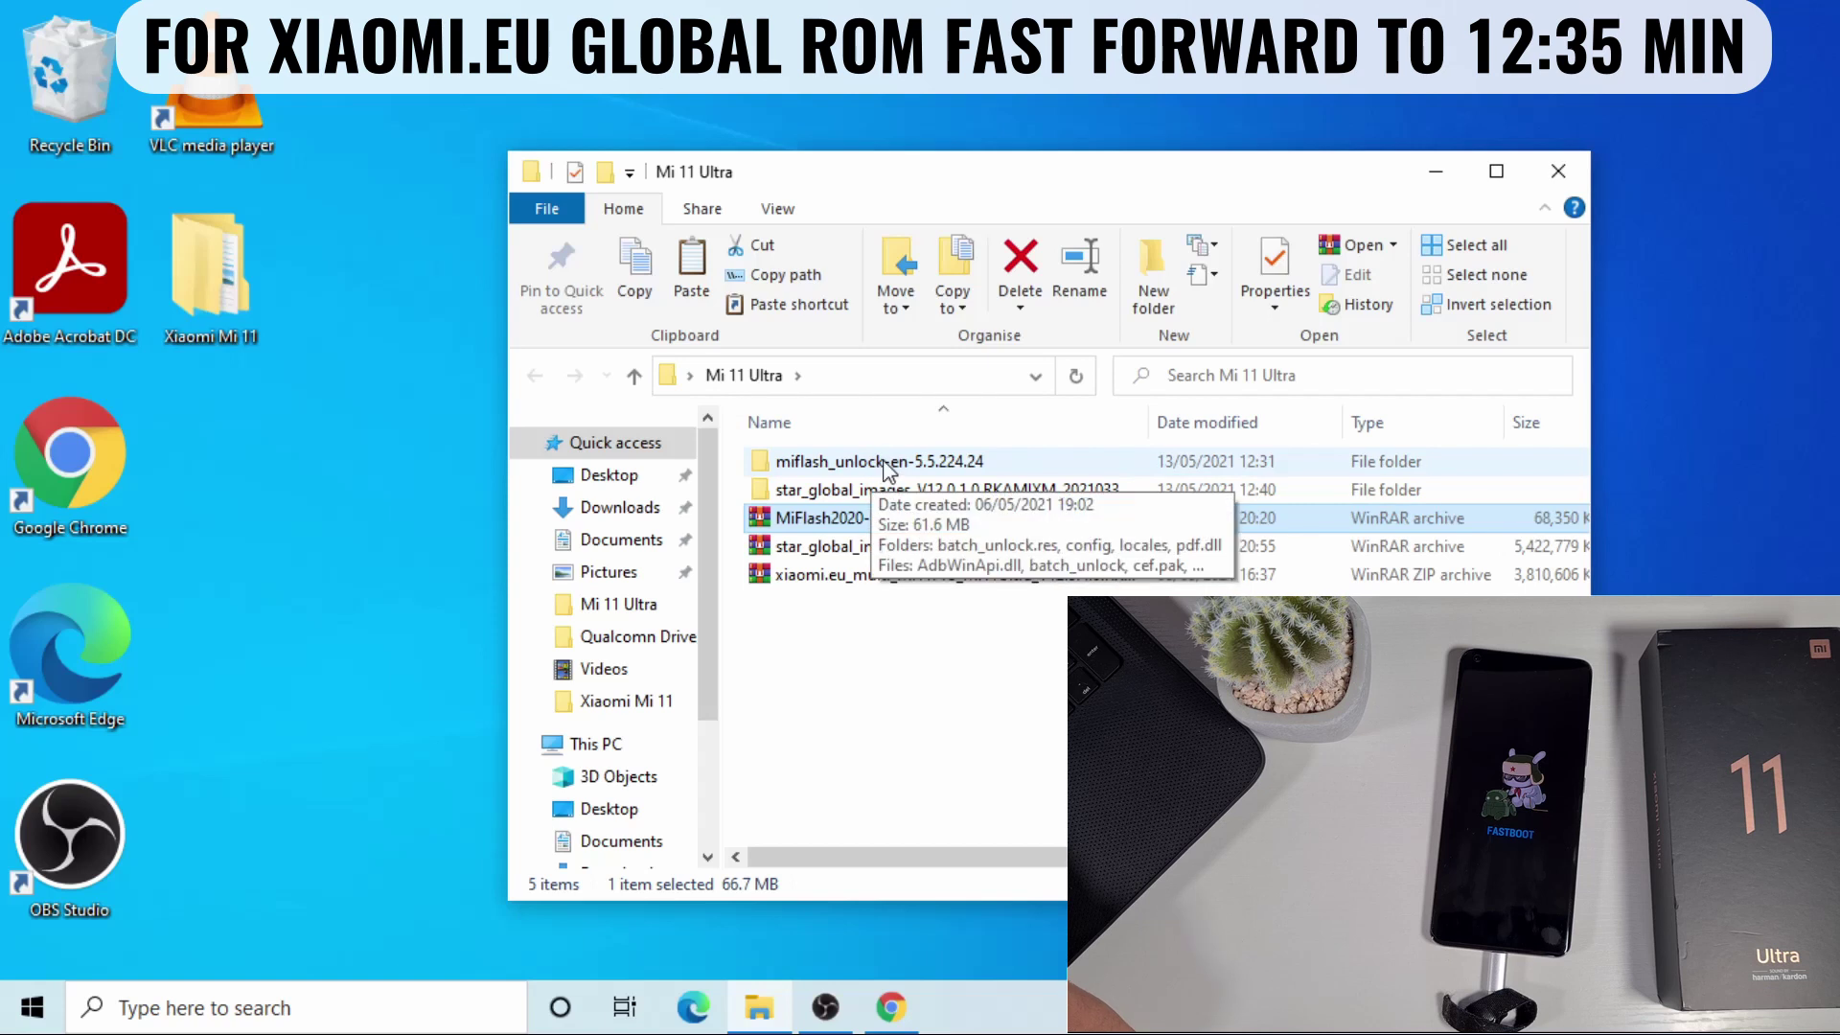
pyautogui.rightClick(850, 530)
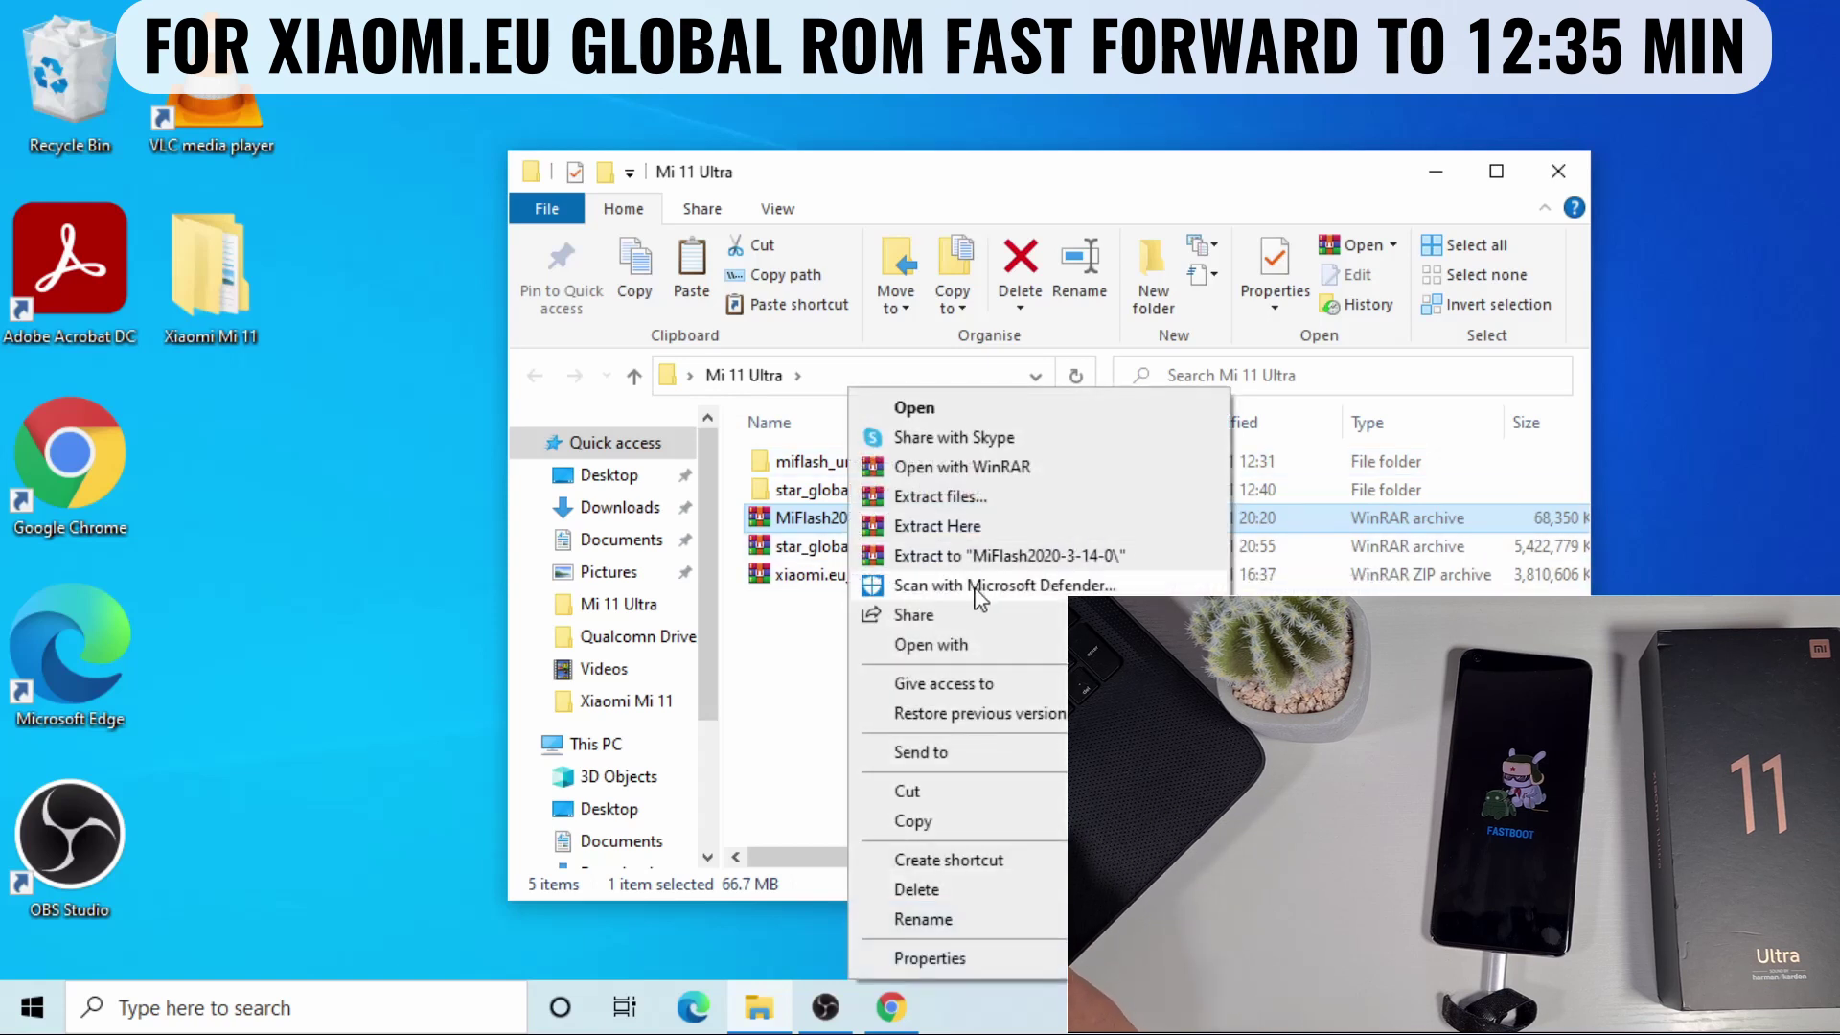
pyautogui.click(964, 498)
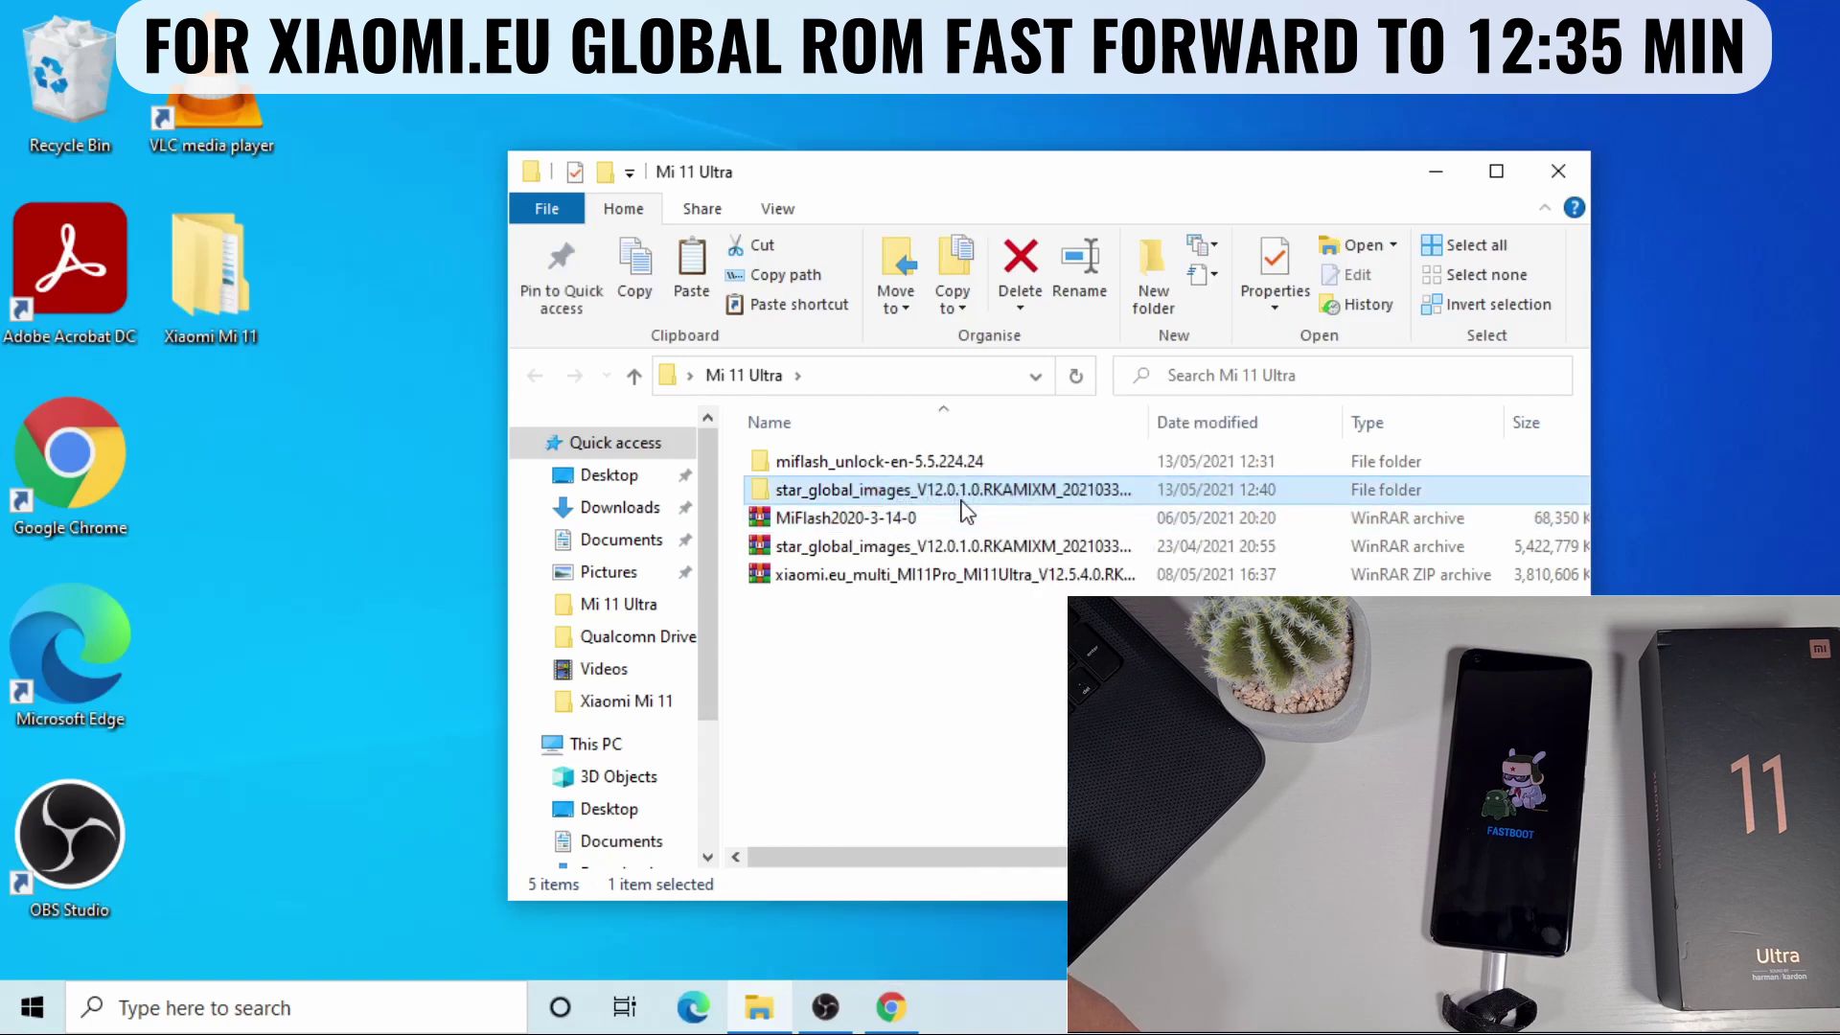
pyautogui.click(969, 491)
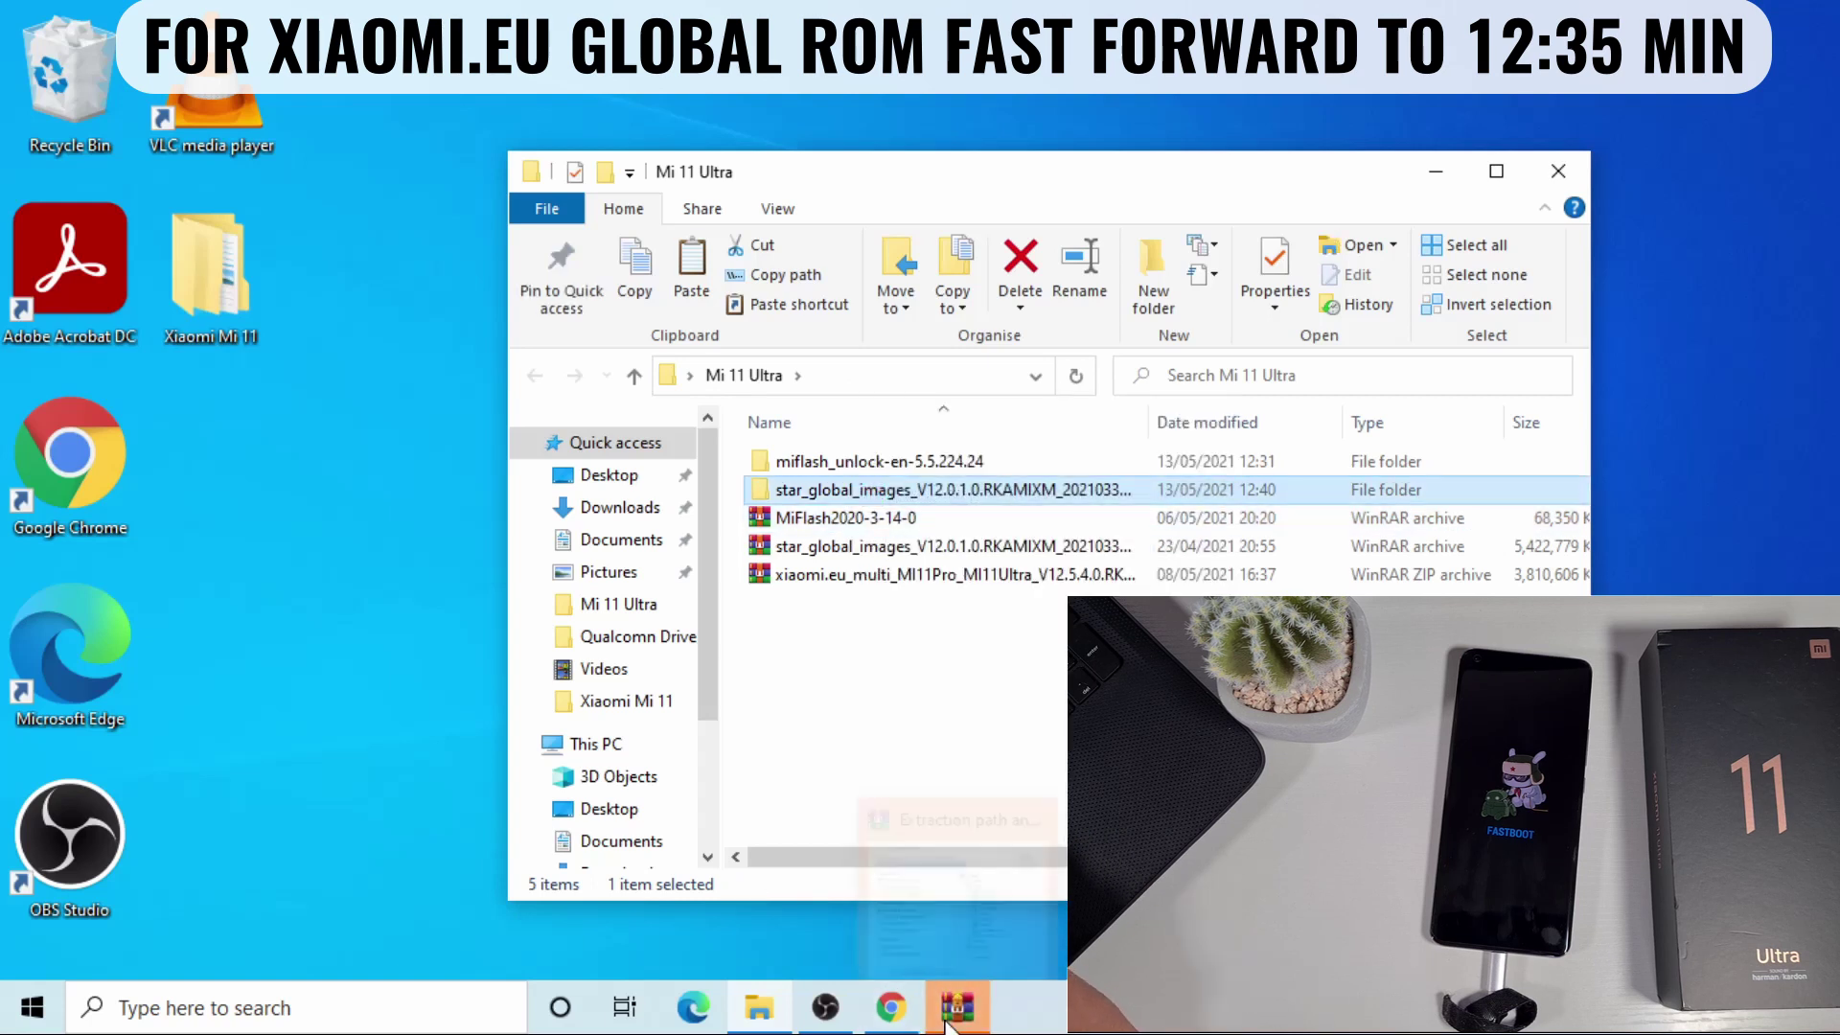
pyautogui.click(1043, 805)
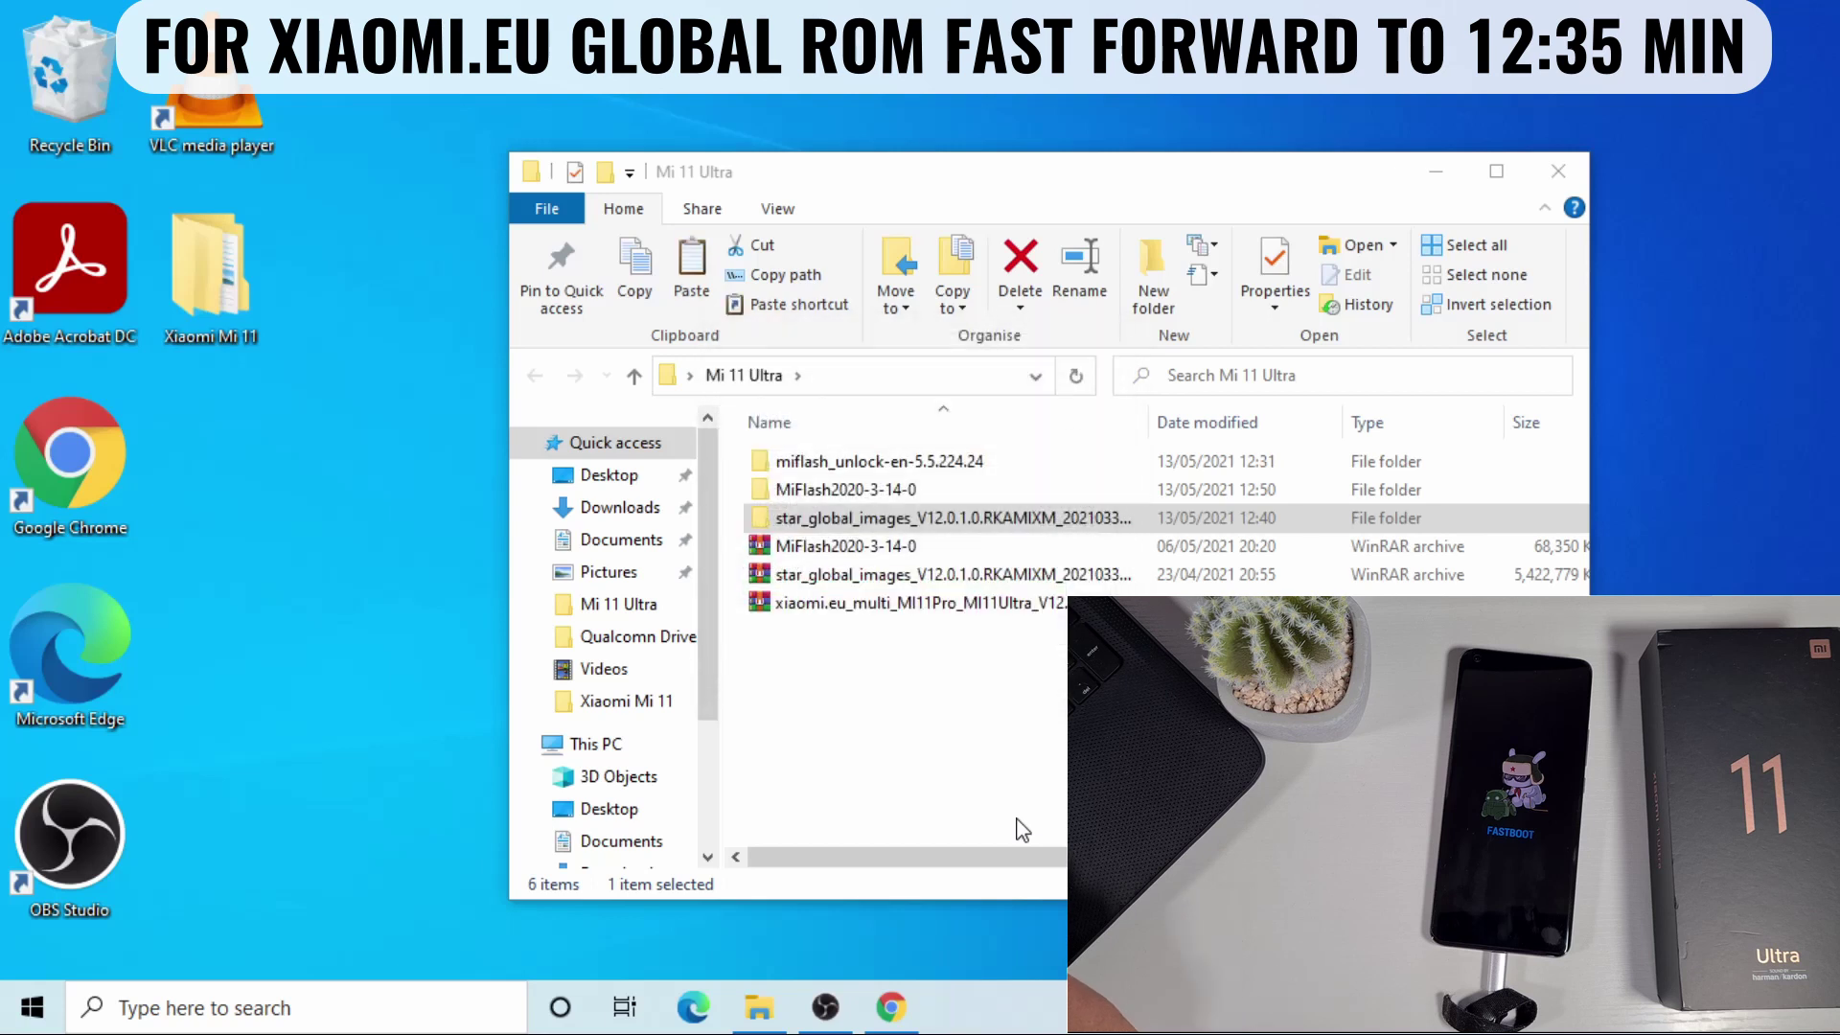
pyautogui.doubleClick(887, 491)
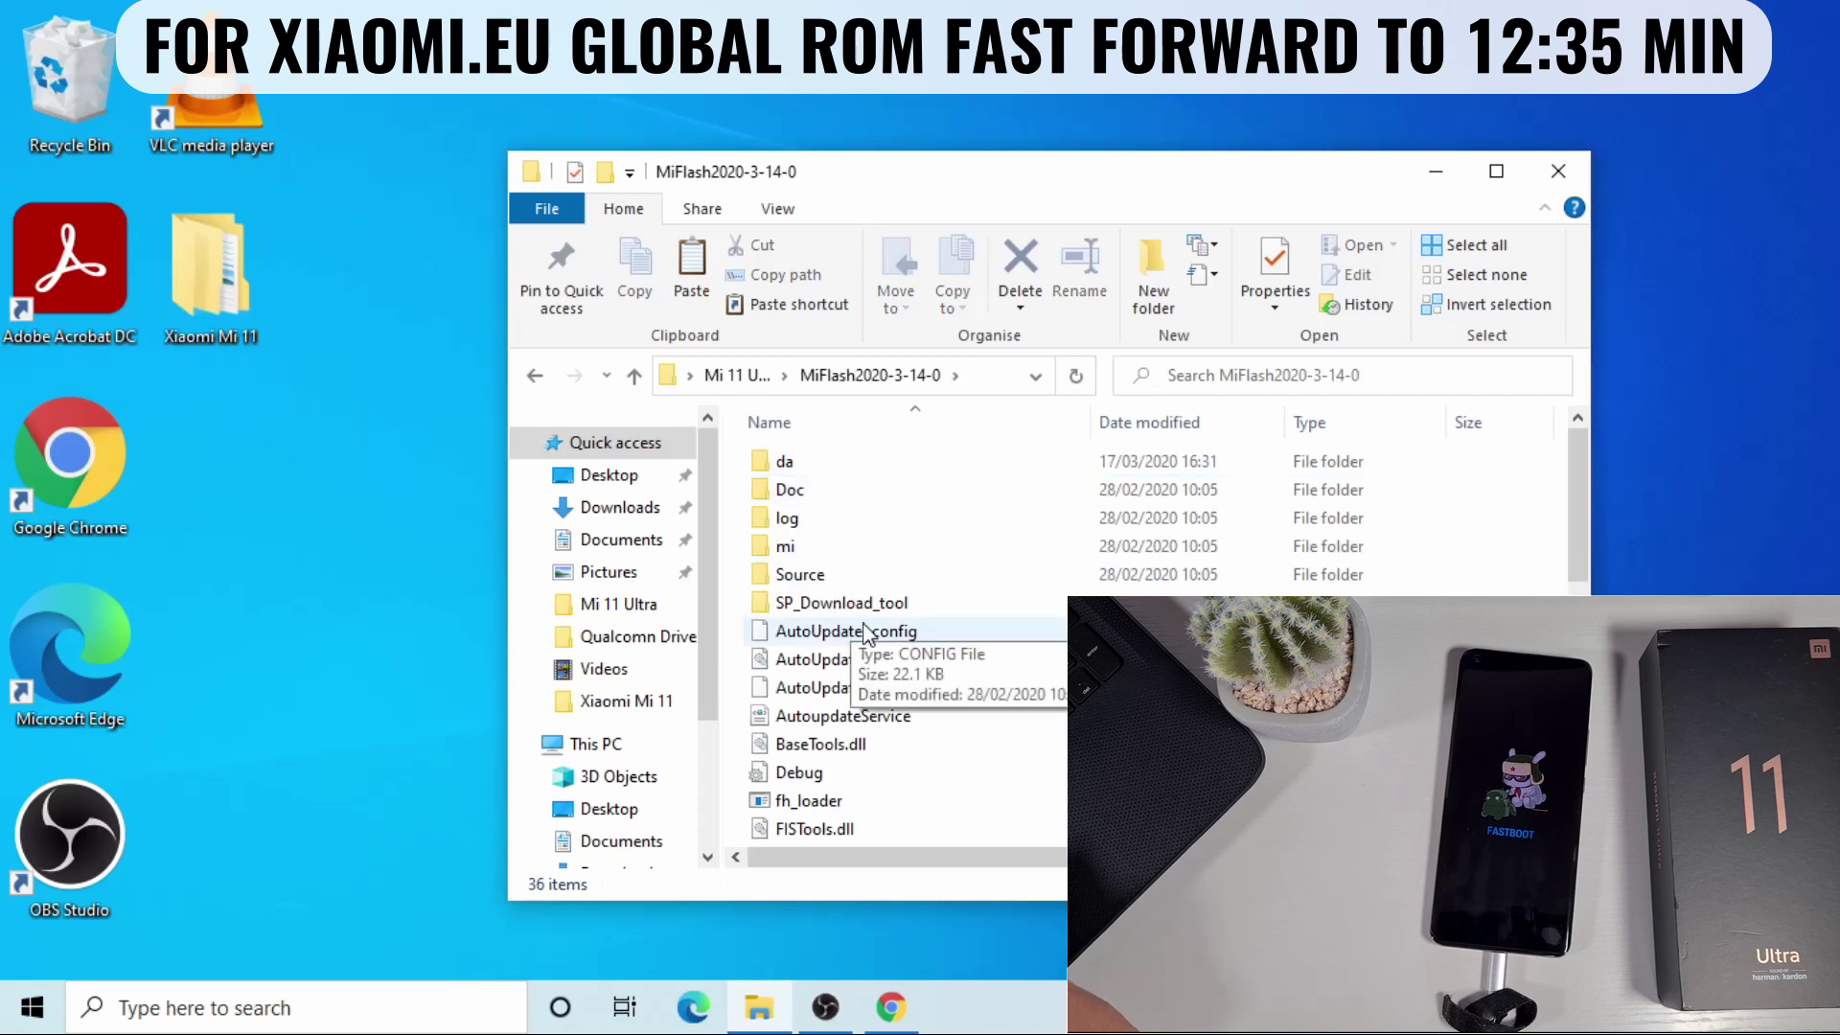
# Launch XiaoMiFlash and refresh so the Fastboot phone appears as device 1
pyautogui.scroll(-3, 867, 633)
pyautogui.scroll(-4, 867, 632)
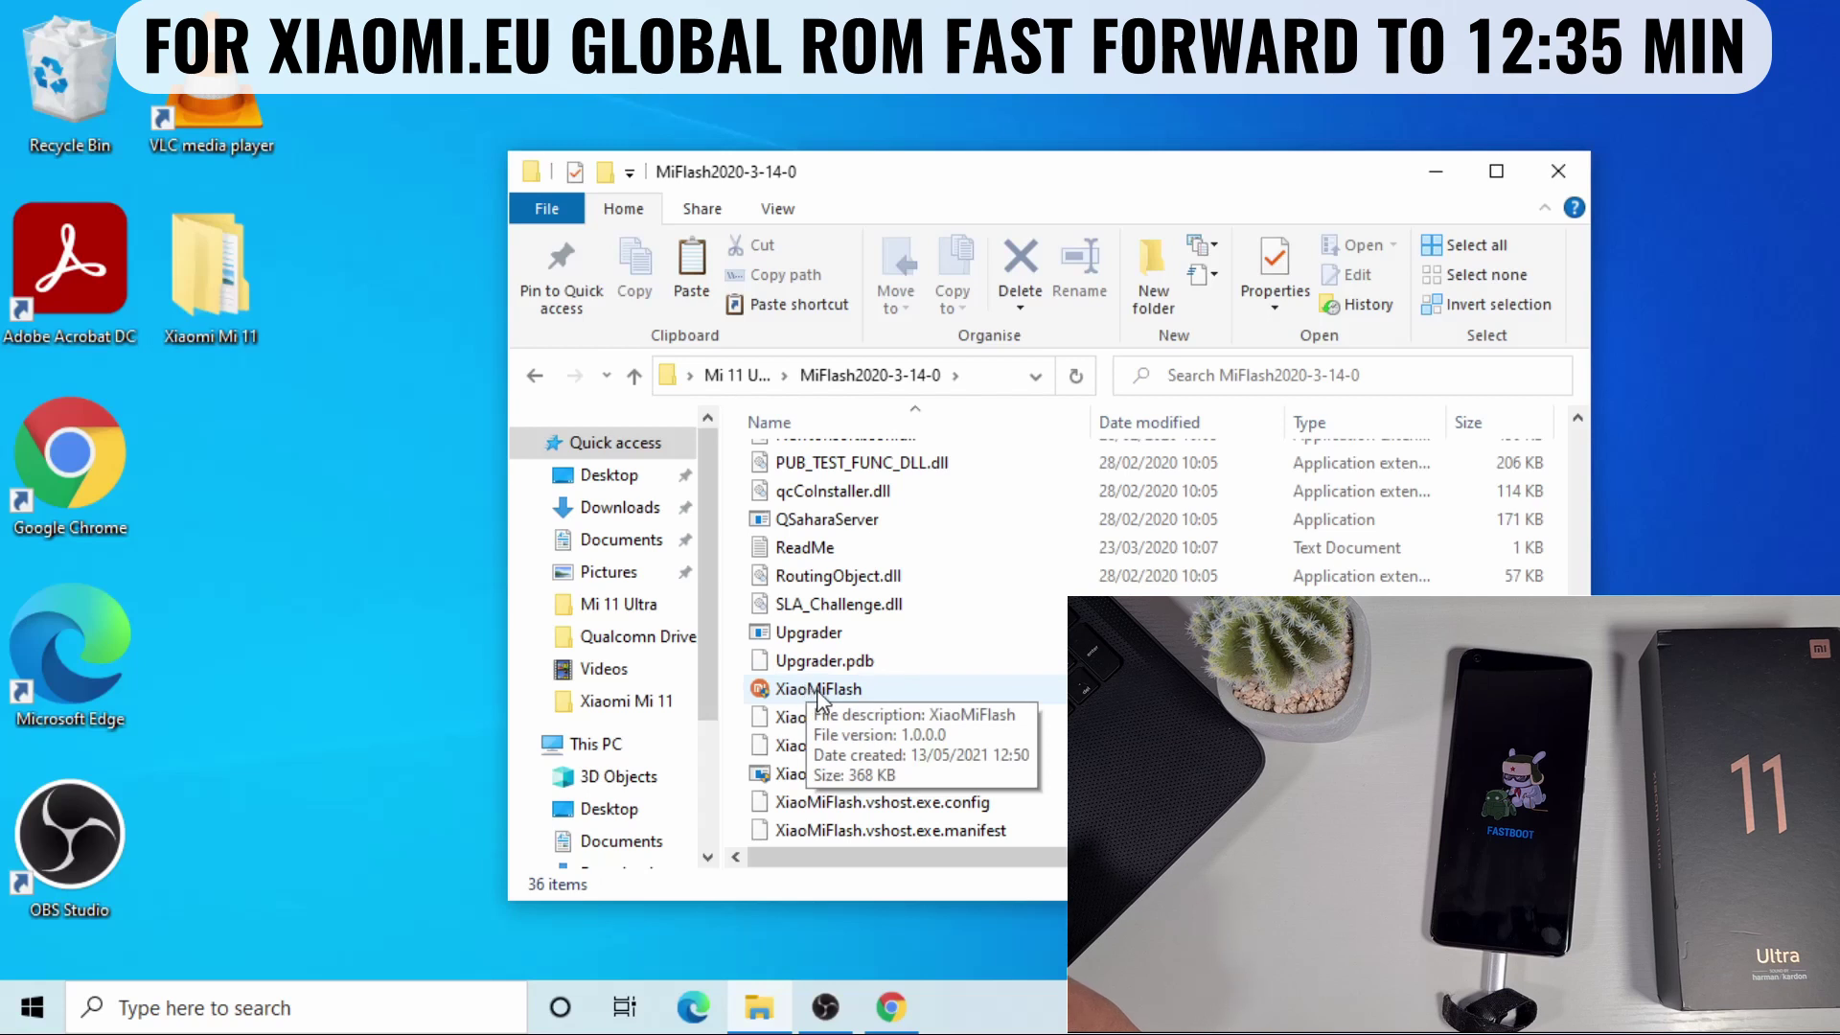
pyautogui.click(822, 692)
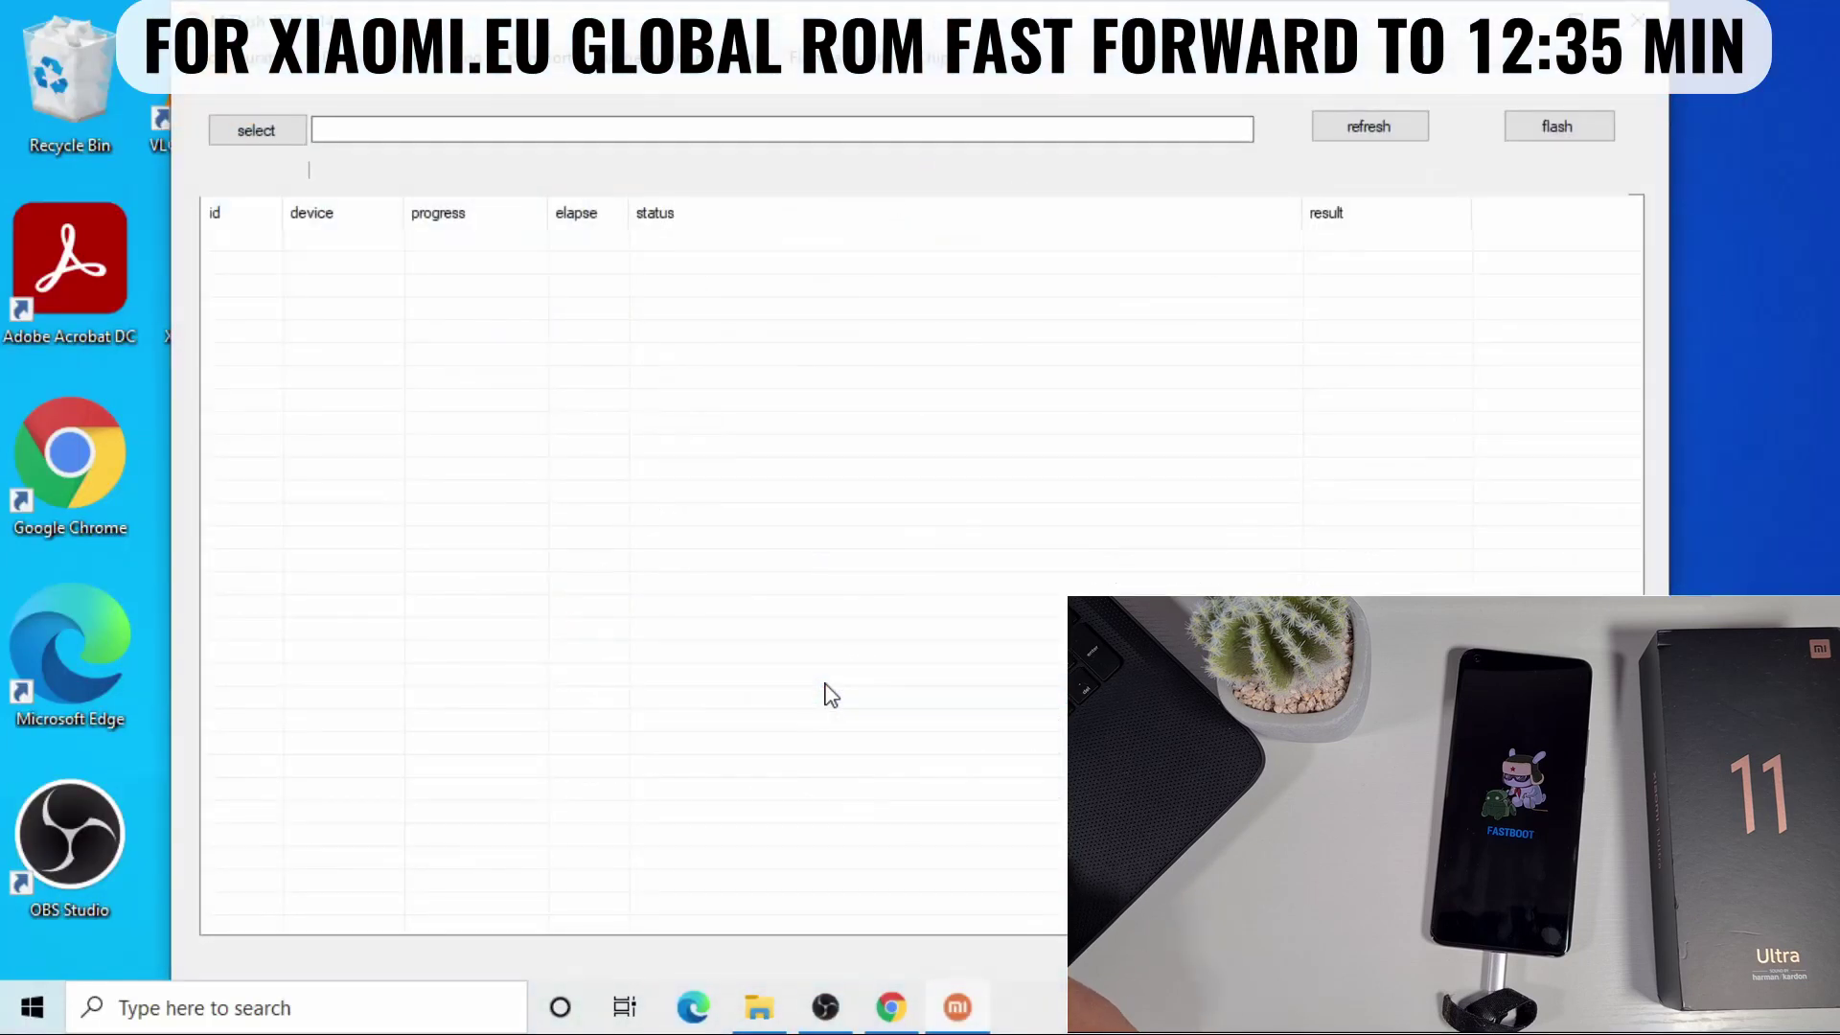
pyautogui.click(1371, 125)
pyautogui.click(1388, 128)
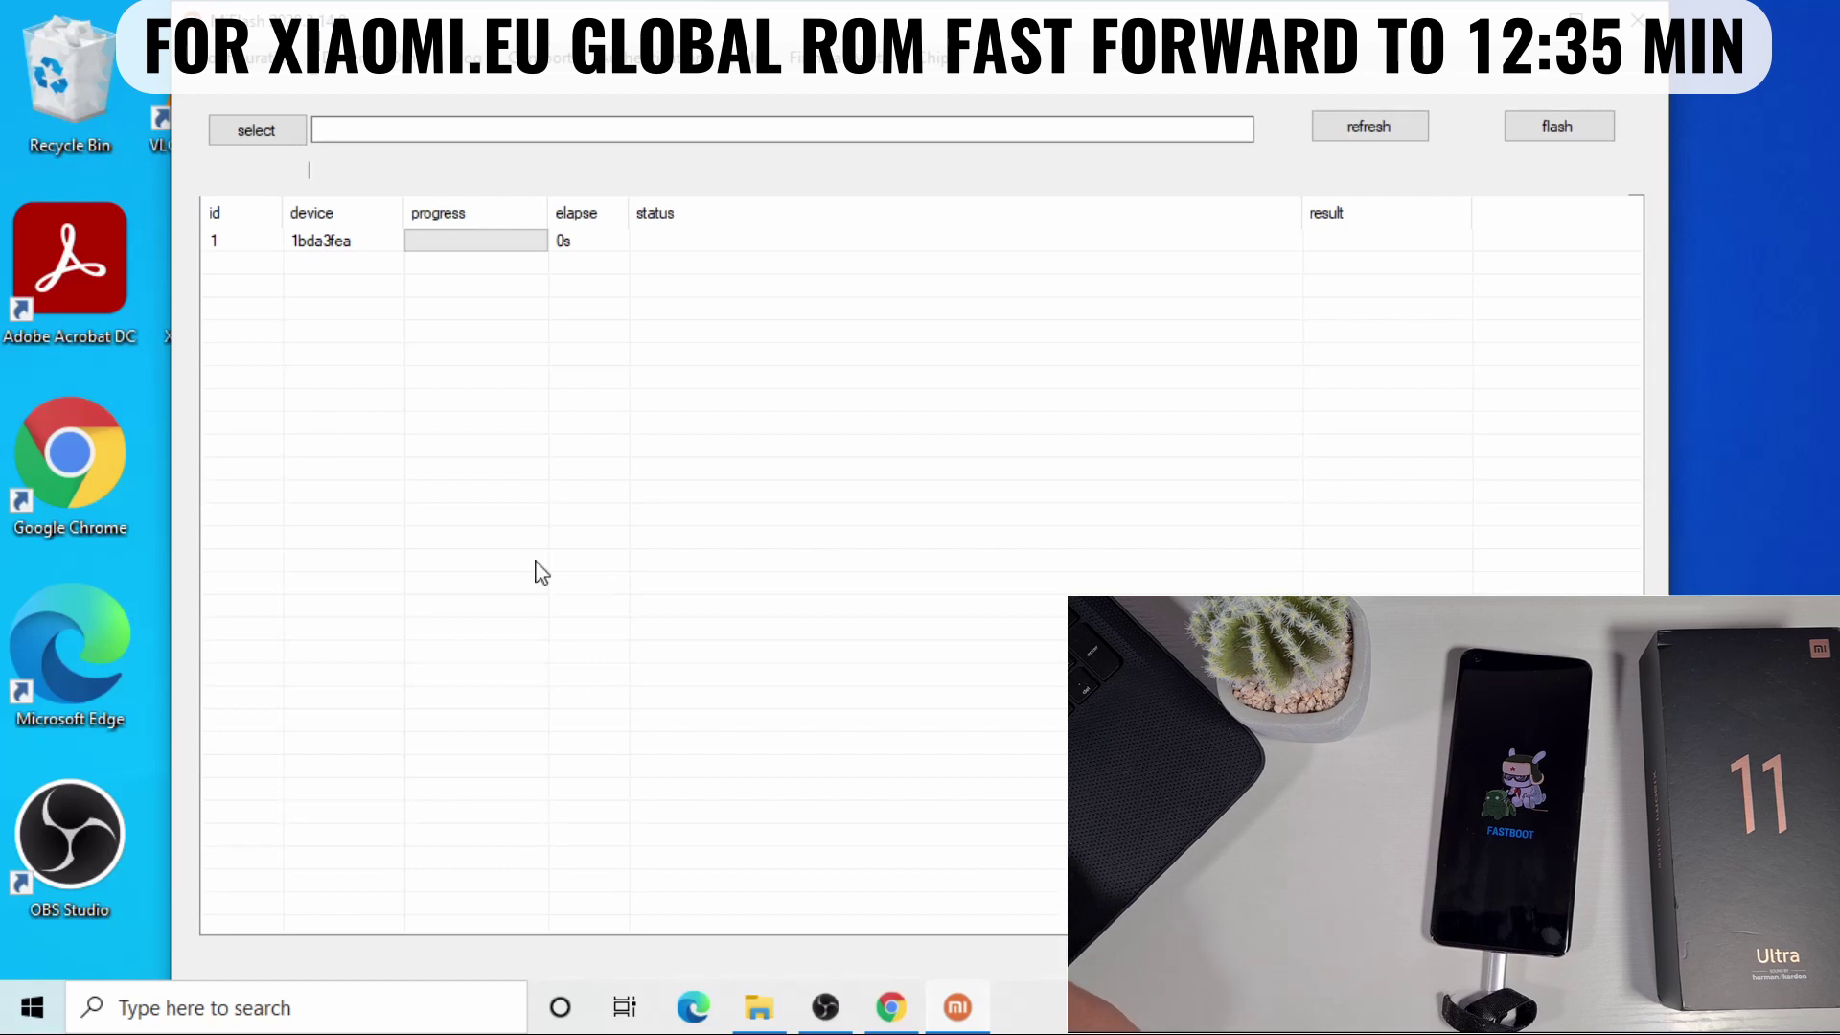
# Maximize MiFlash and set its firmware path to the star_global_images folder on C:
pyautogui.press('super+Up')
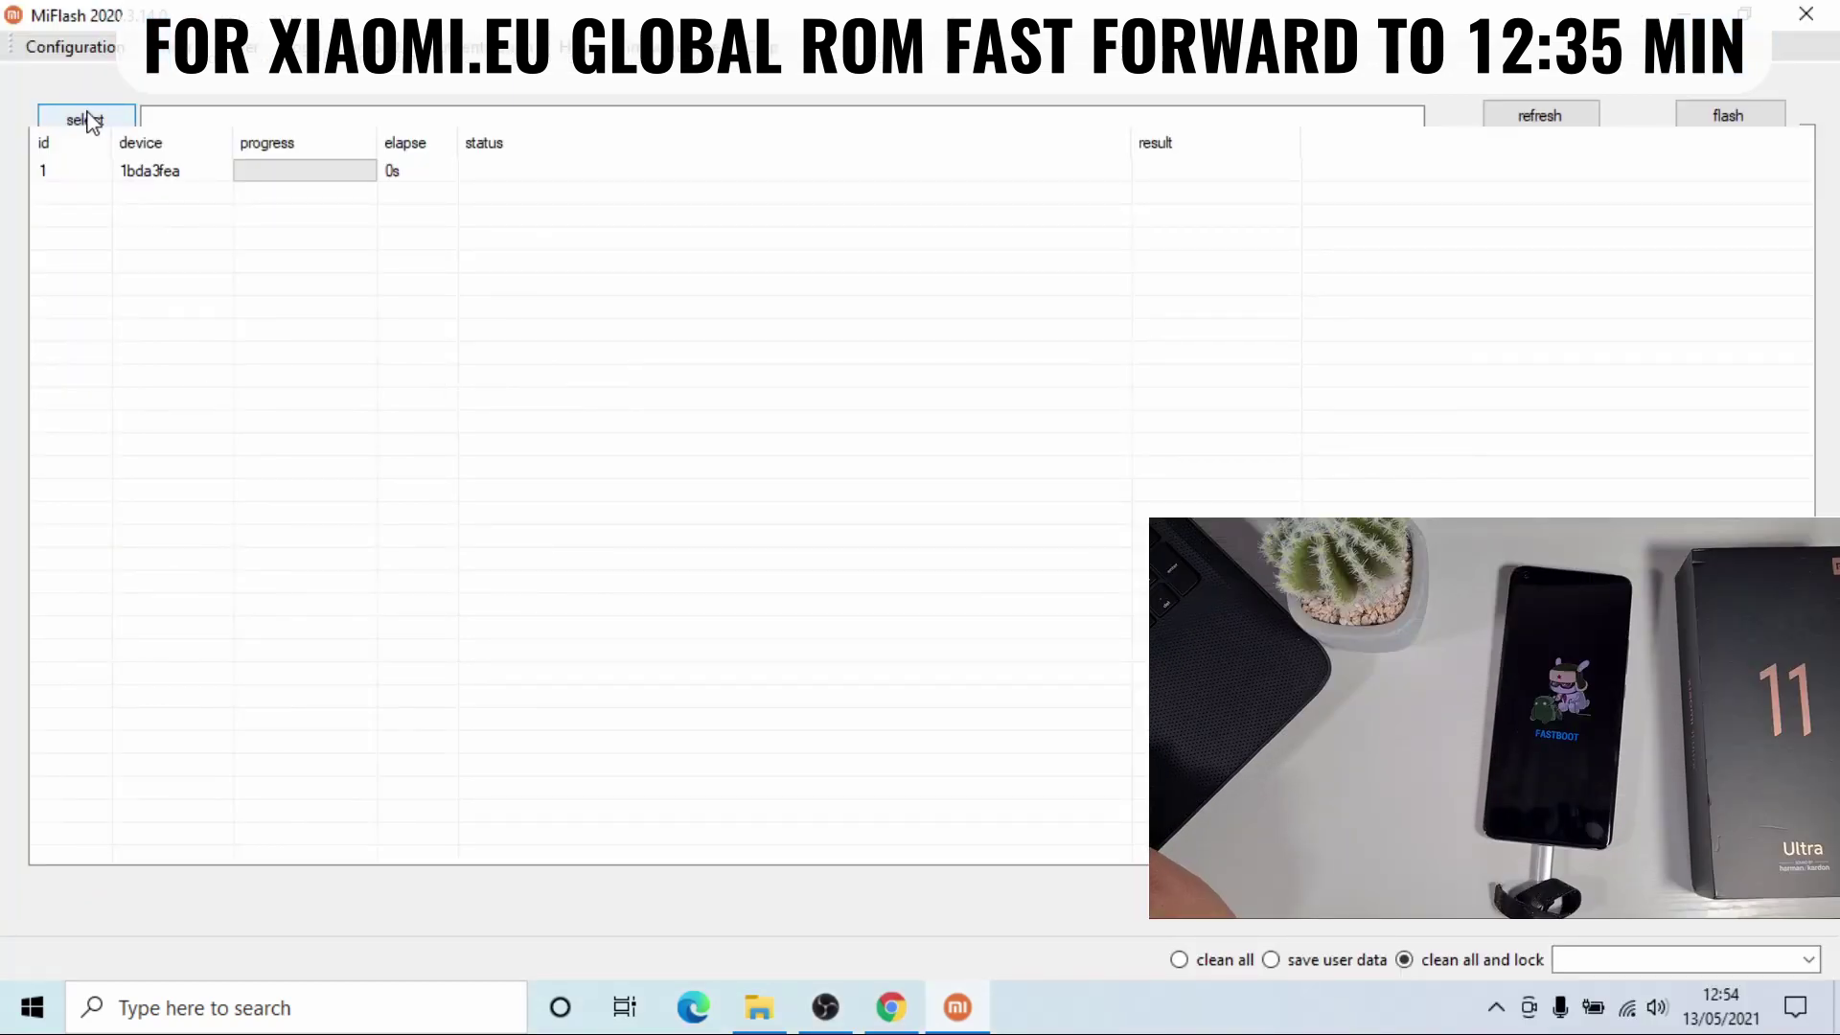
pyautogui.click(91, 121)
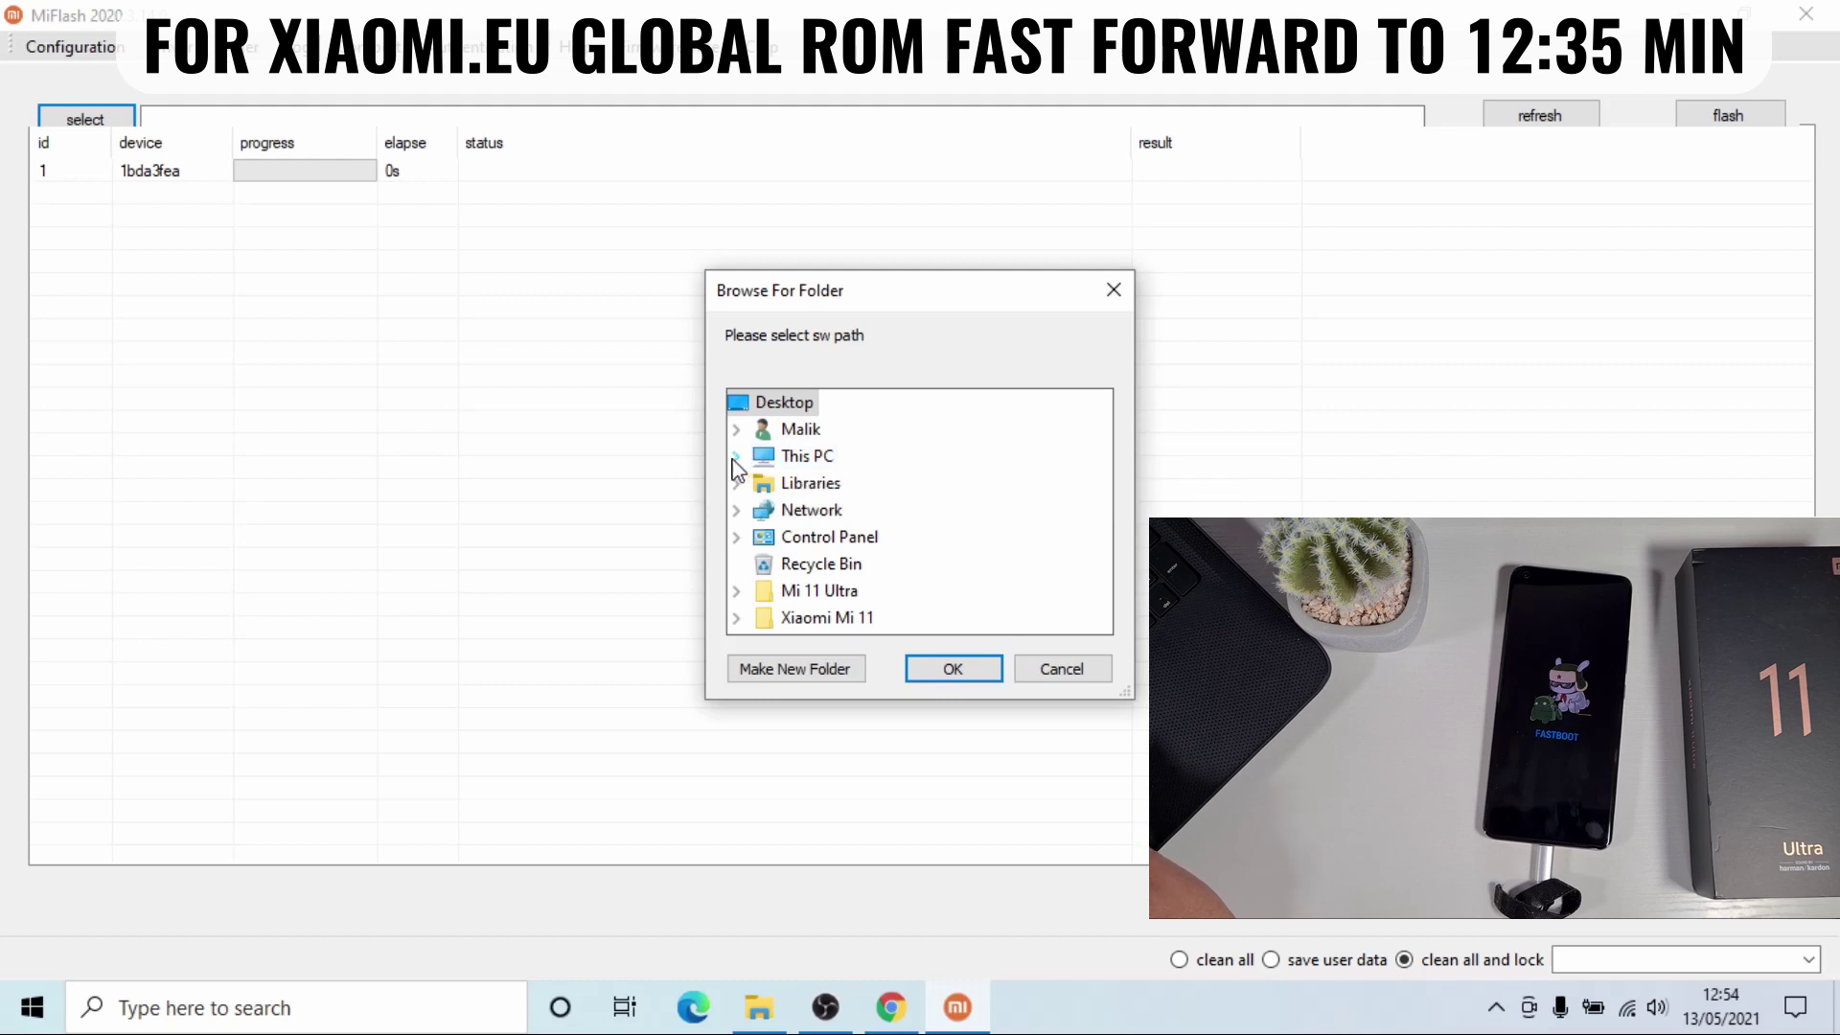
pyautogui.click(737, 457)
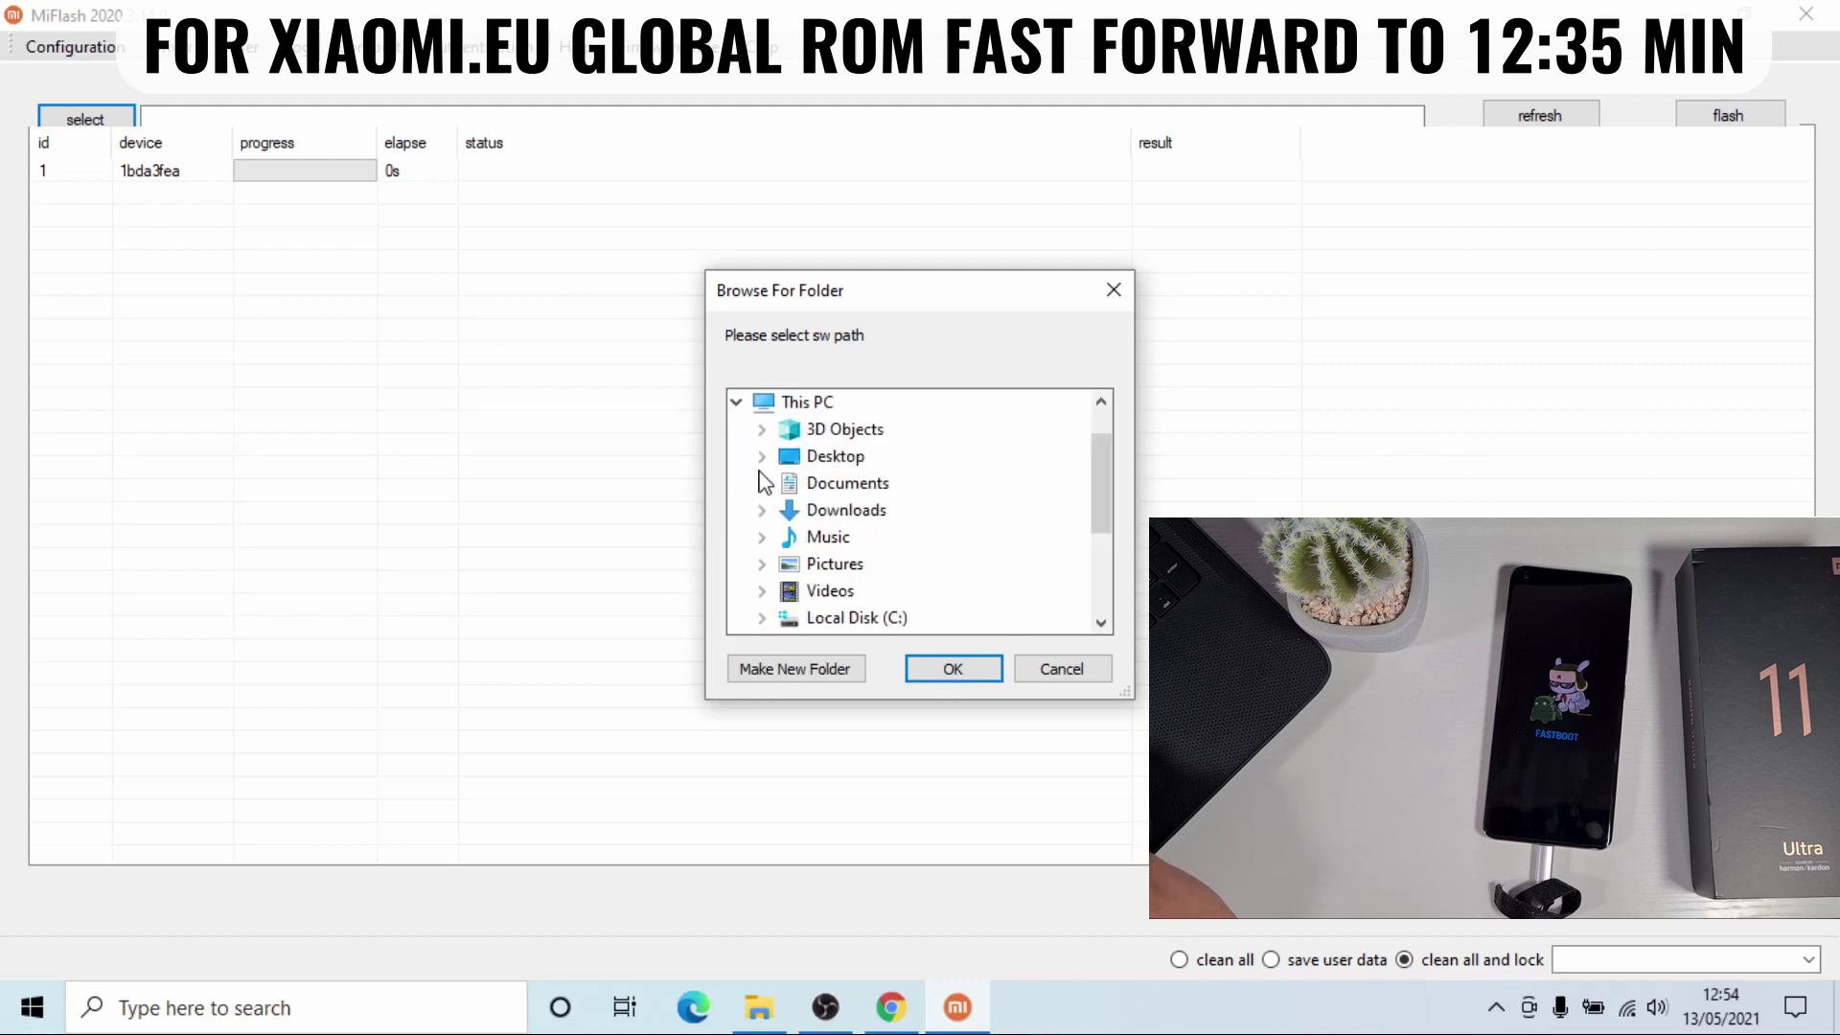
pyautogui.doubleClick(844, 619)
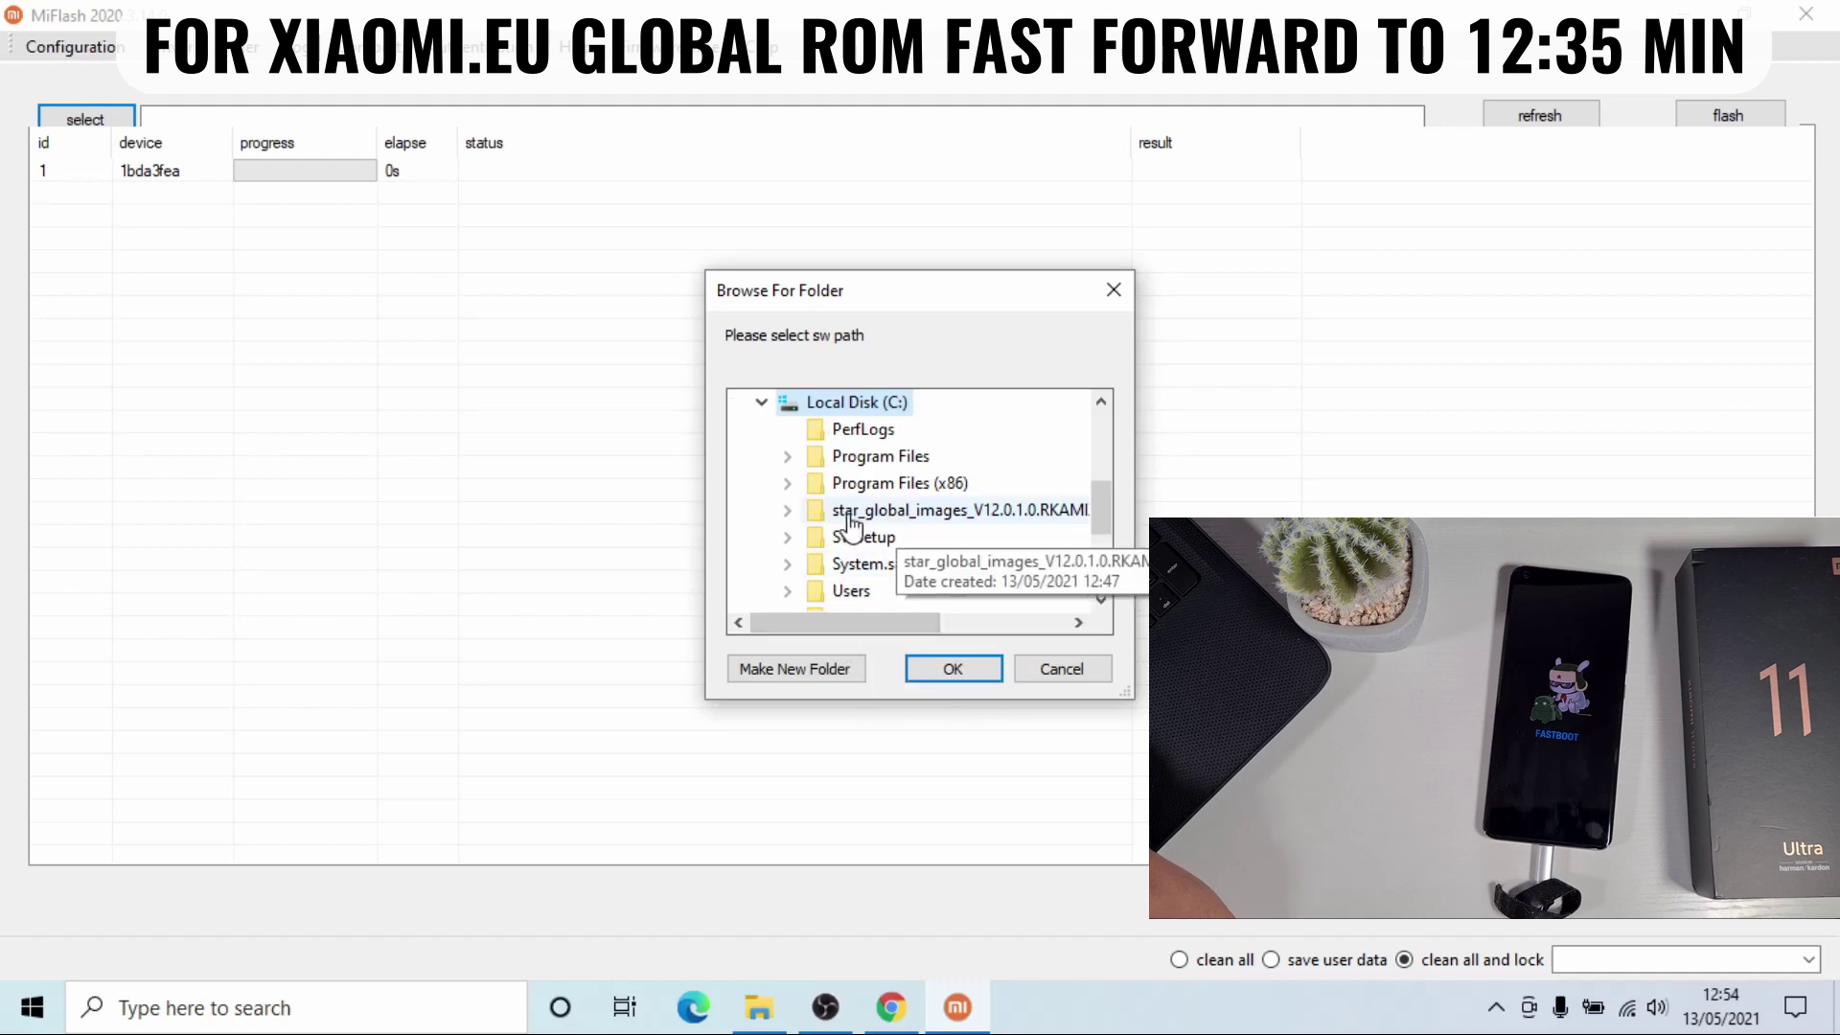
pyautogui.click(789, 510)
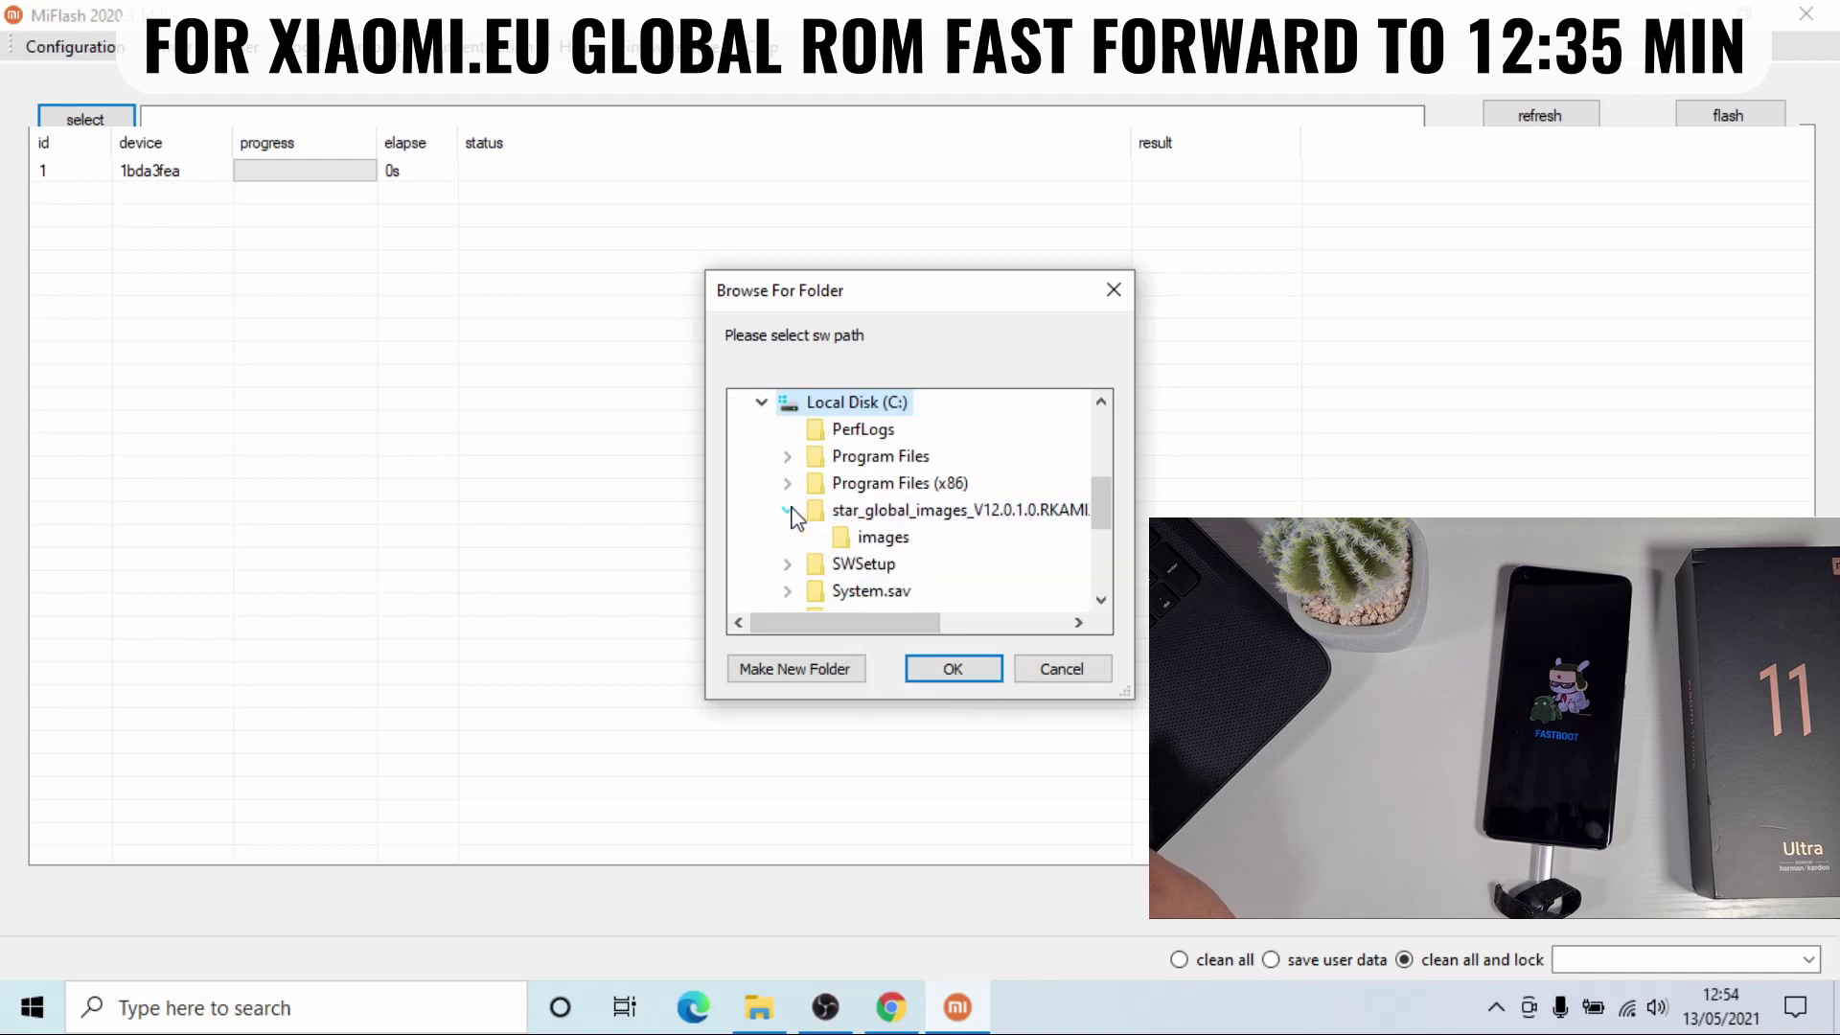
pyautogui.click(975, 515)
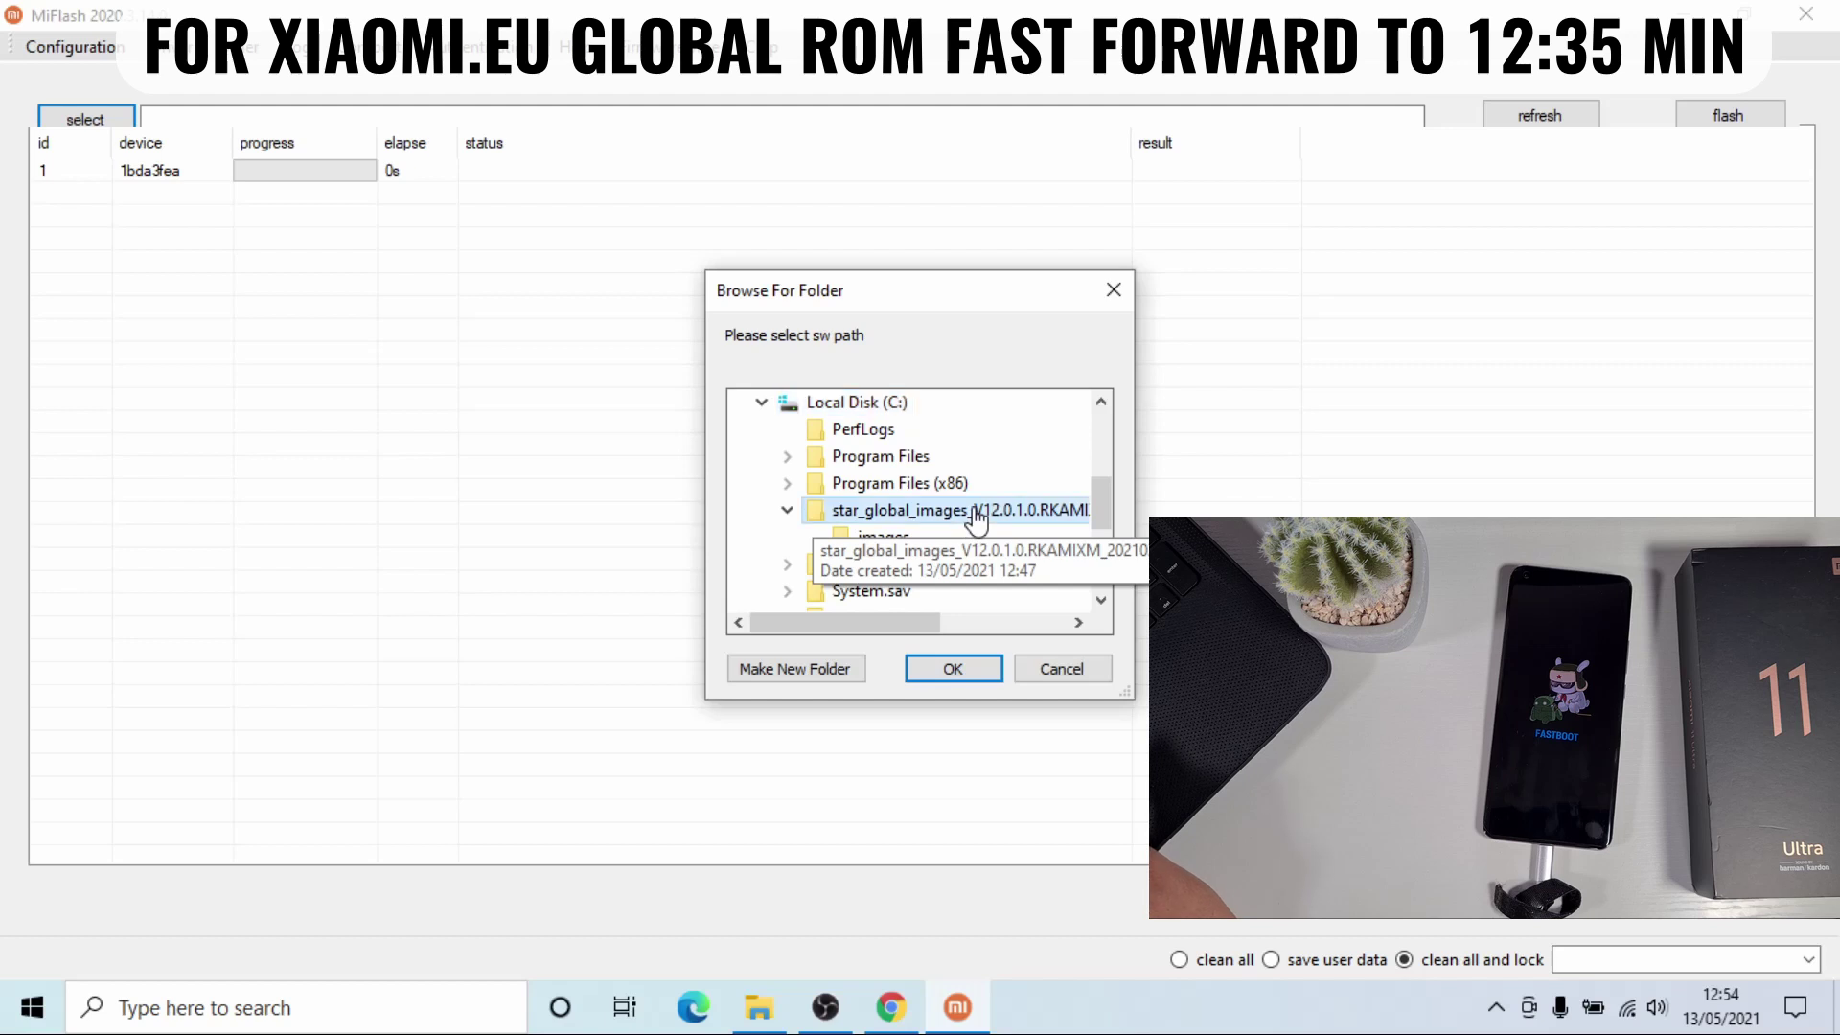
pyautogui.click(978, 673)
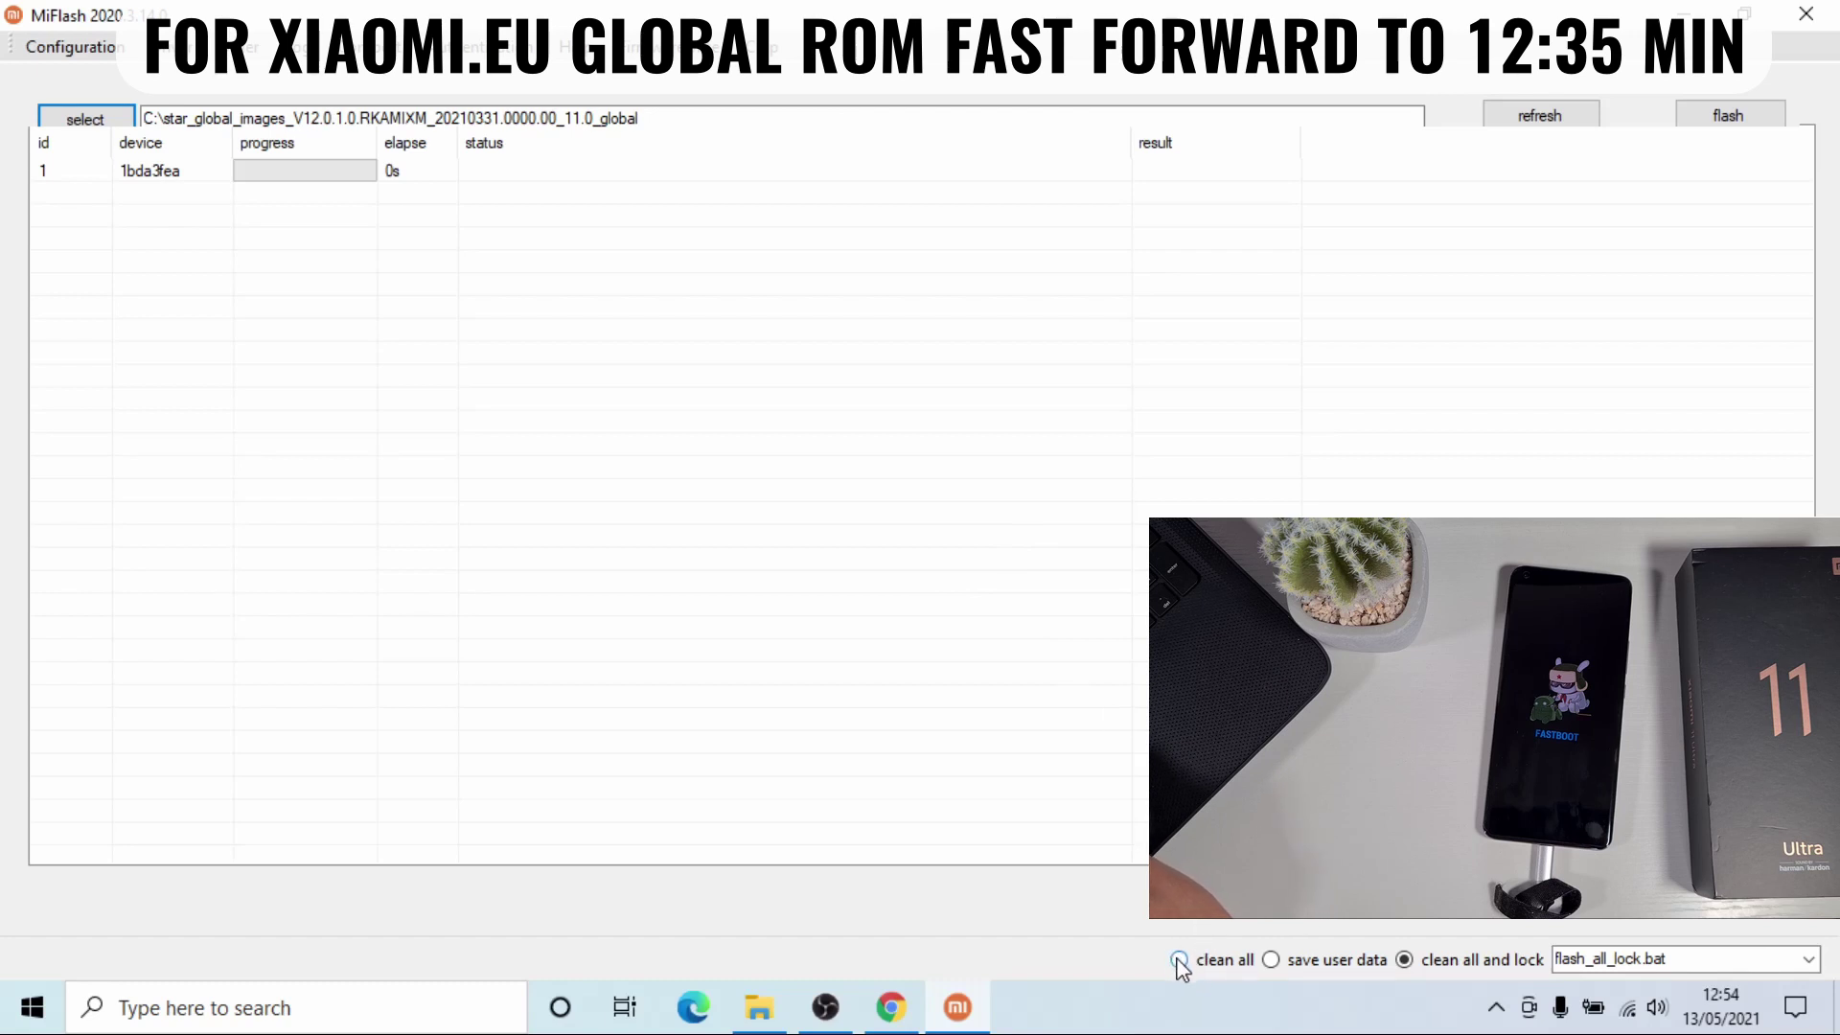
# Choose clean all so MiFlash uses flash_all.bat instead of flash_all_lock.bat
pyautogui.click(1180, 962)
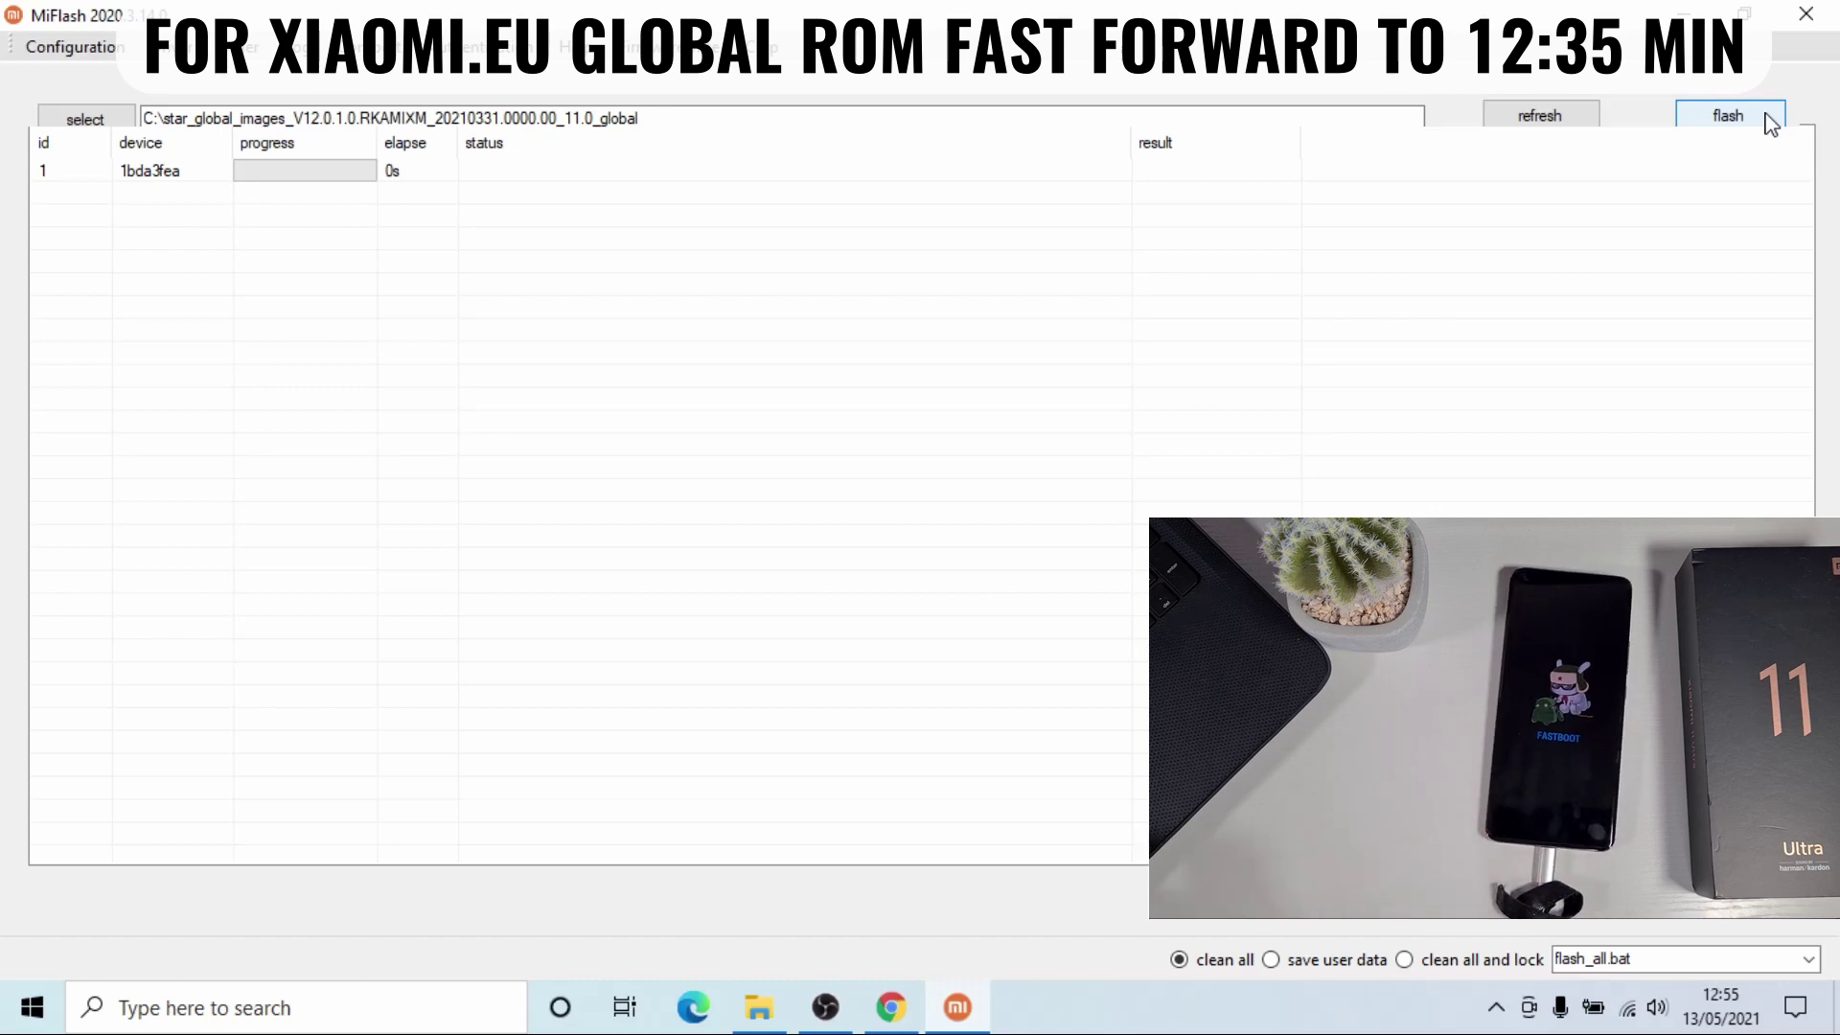
# Close MiFlash and extract the xiaomi.eu MIUI 12.5.4 ROM zip here in the Mi 11 Ultra folder
pyautogui.click(1799, 19)
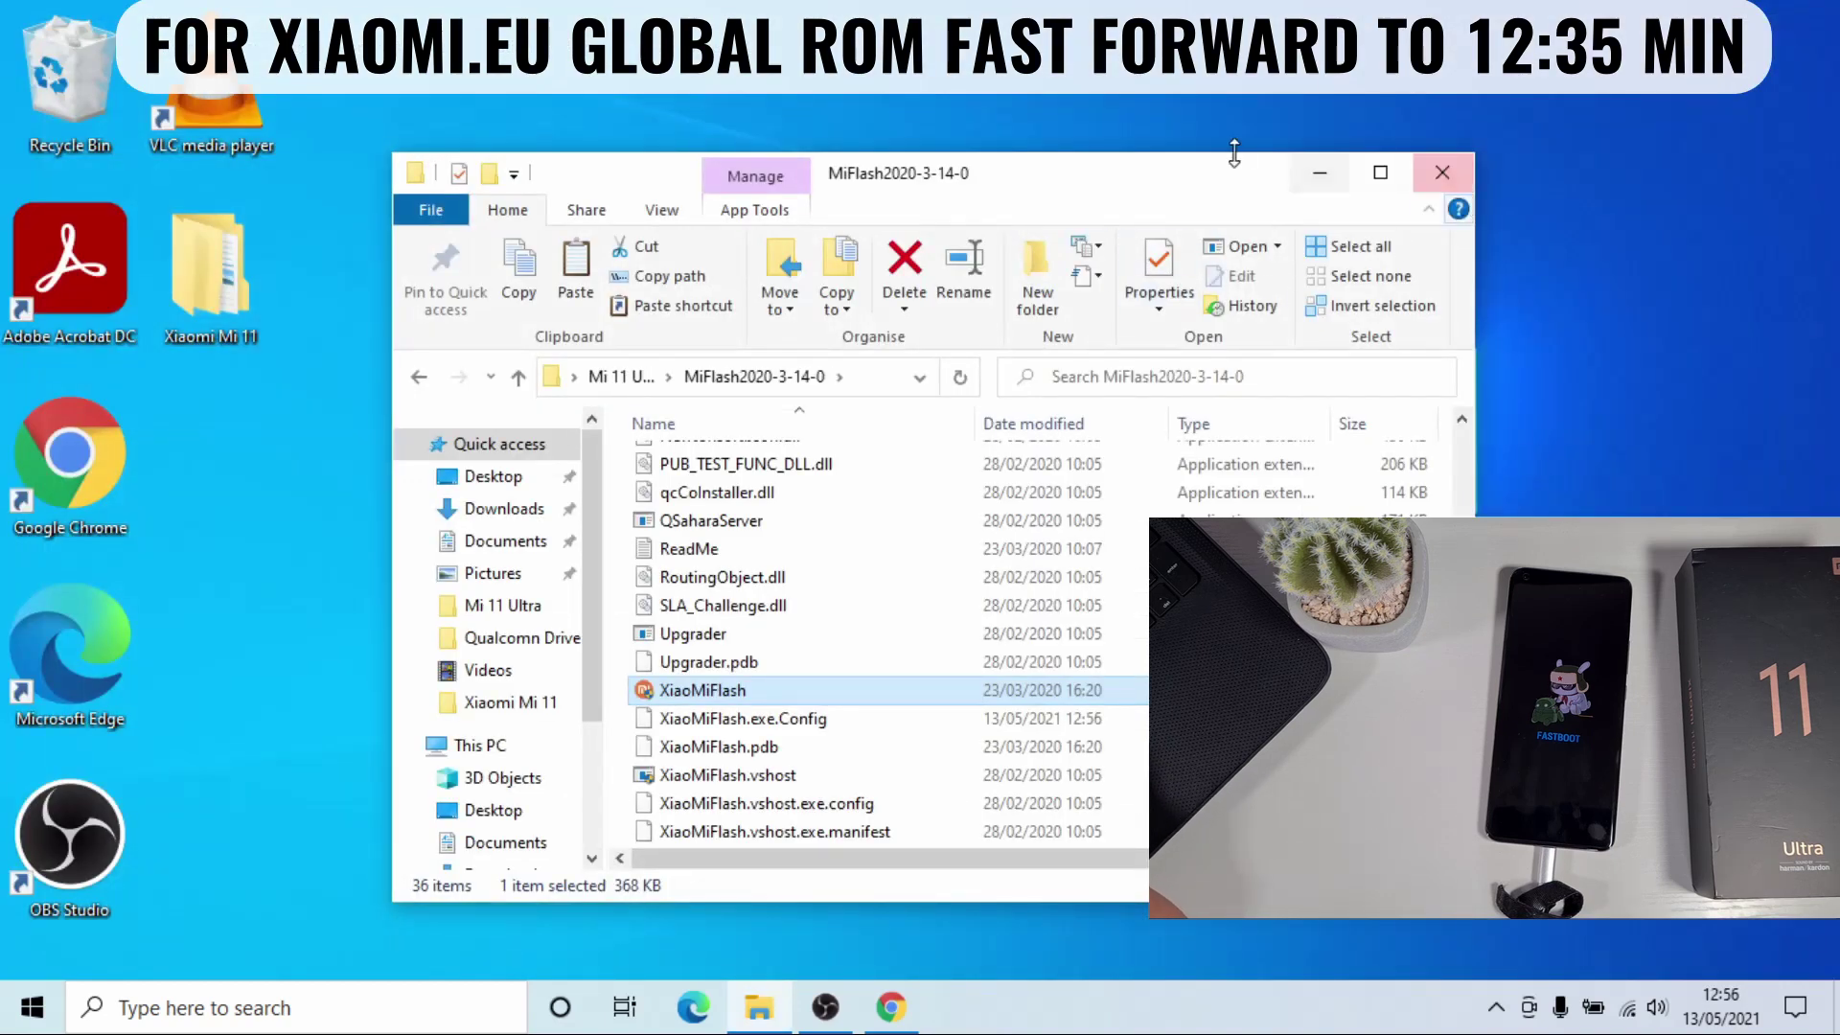
pyautogui.click(1443, 172)
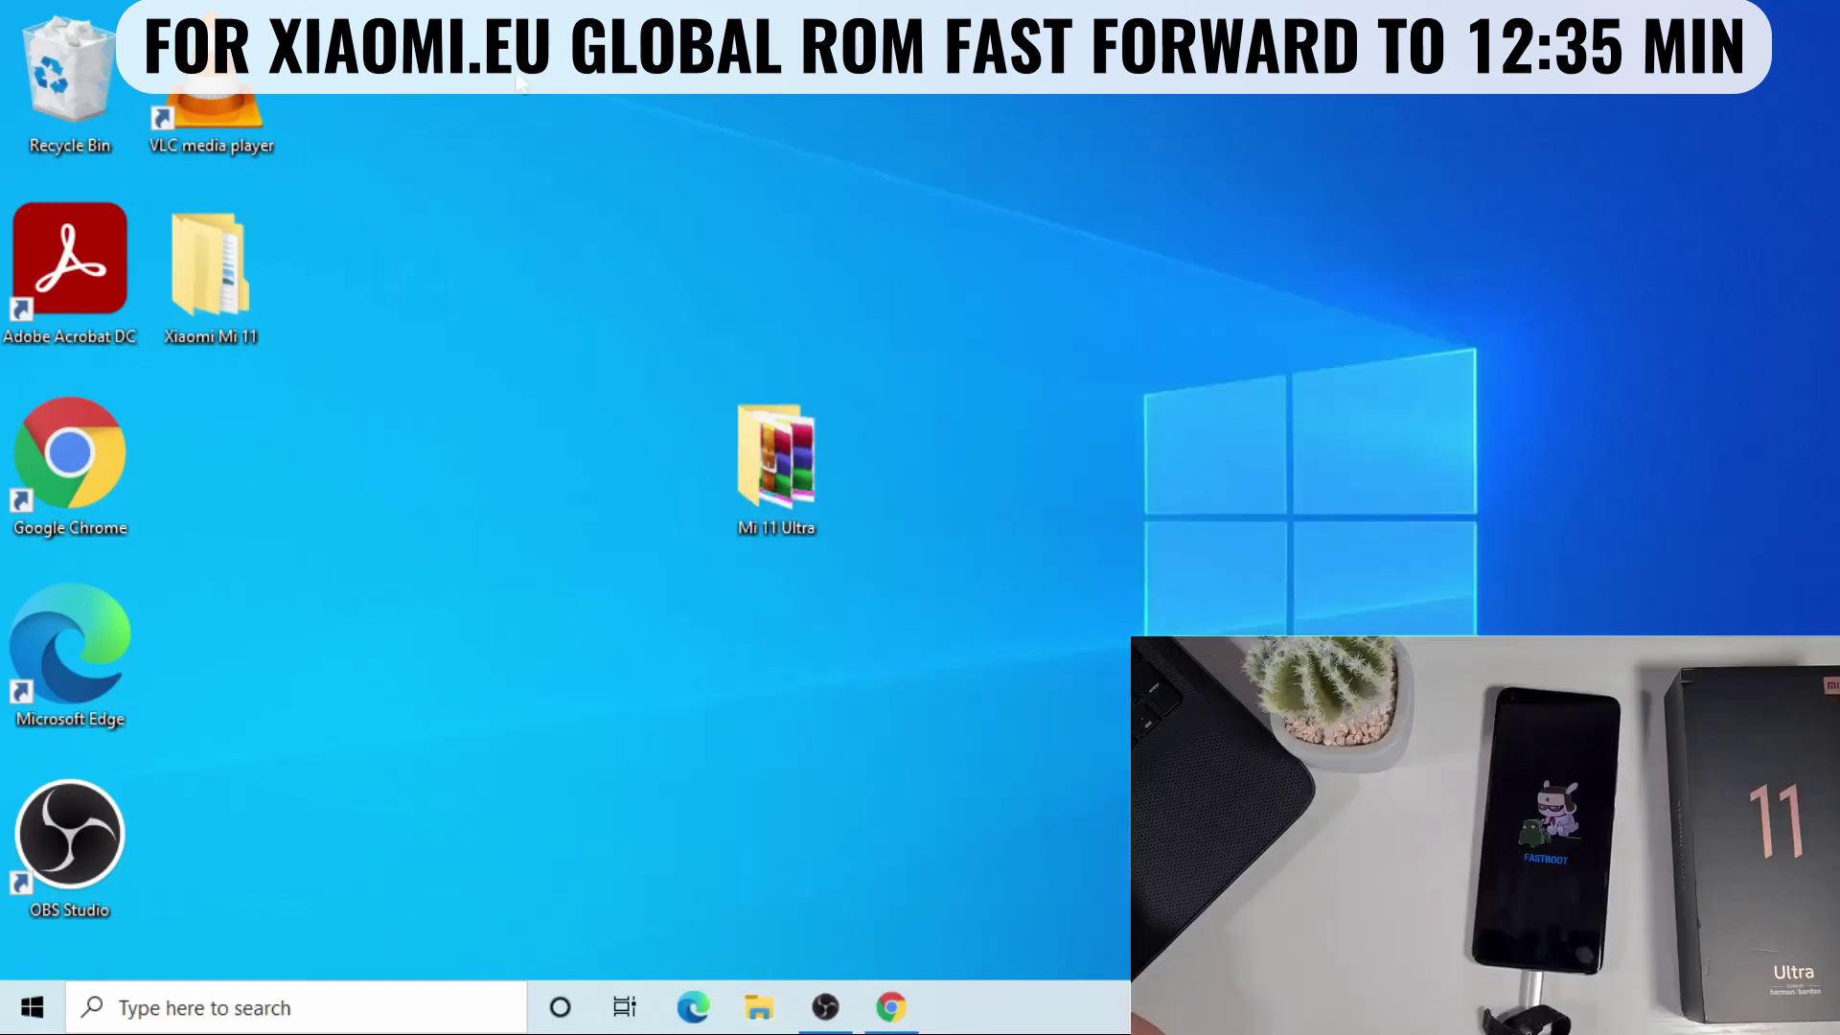
pyautogui.doubleClick(763, 466)
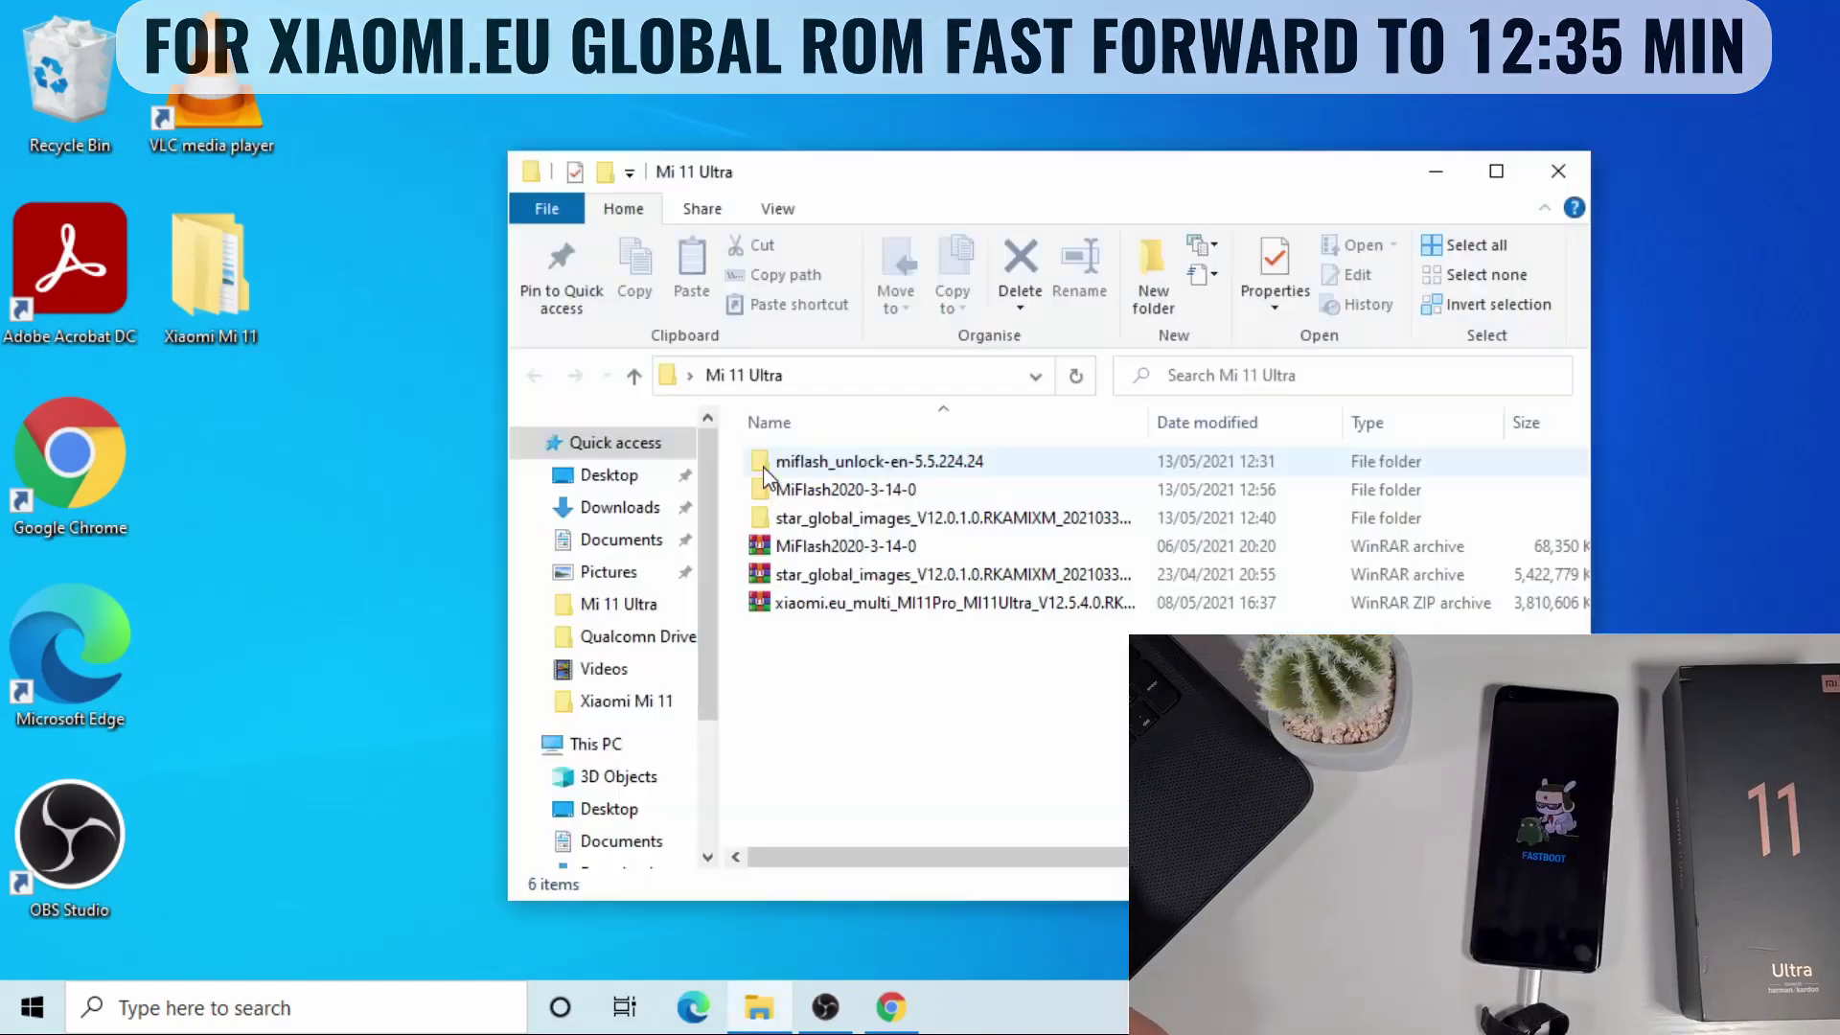
pyautogui.click(886, 605)
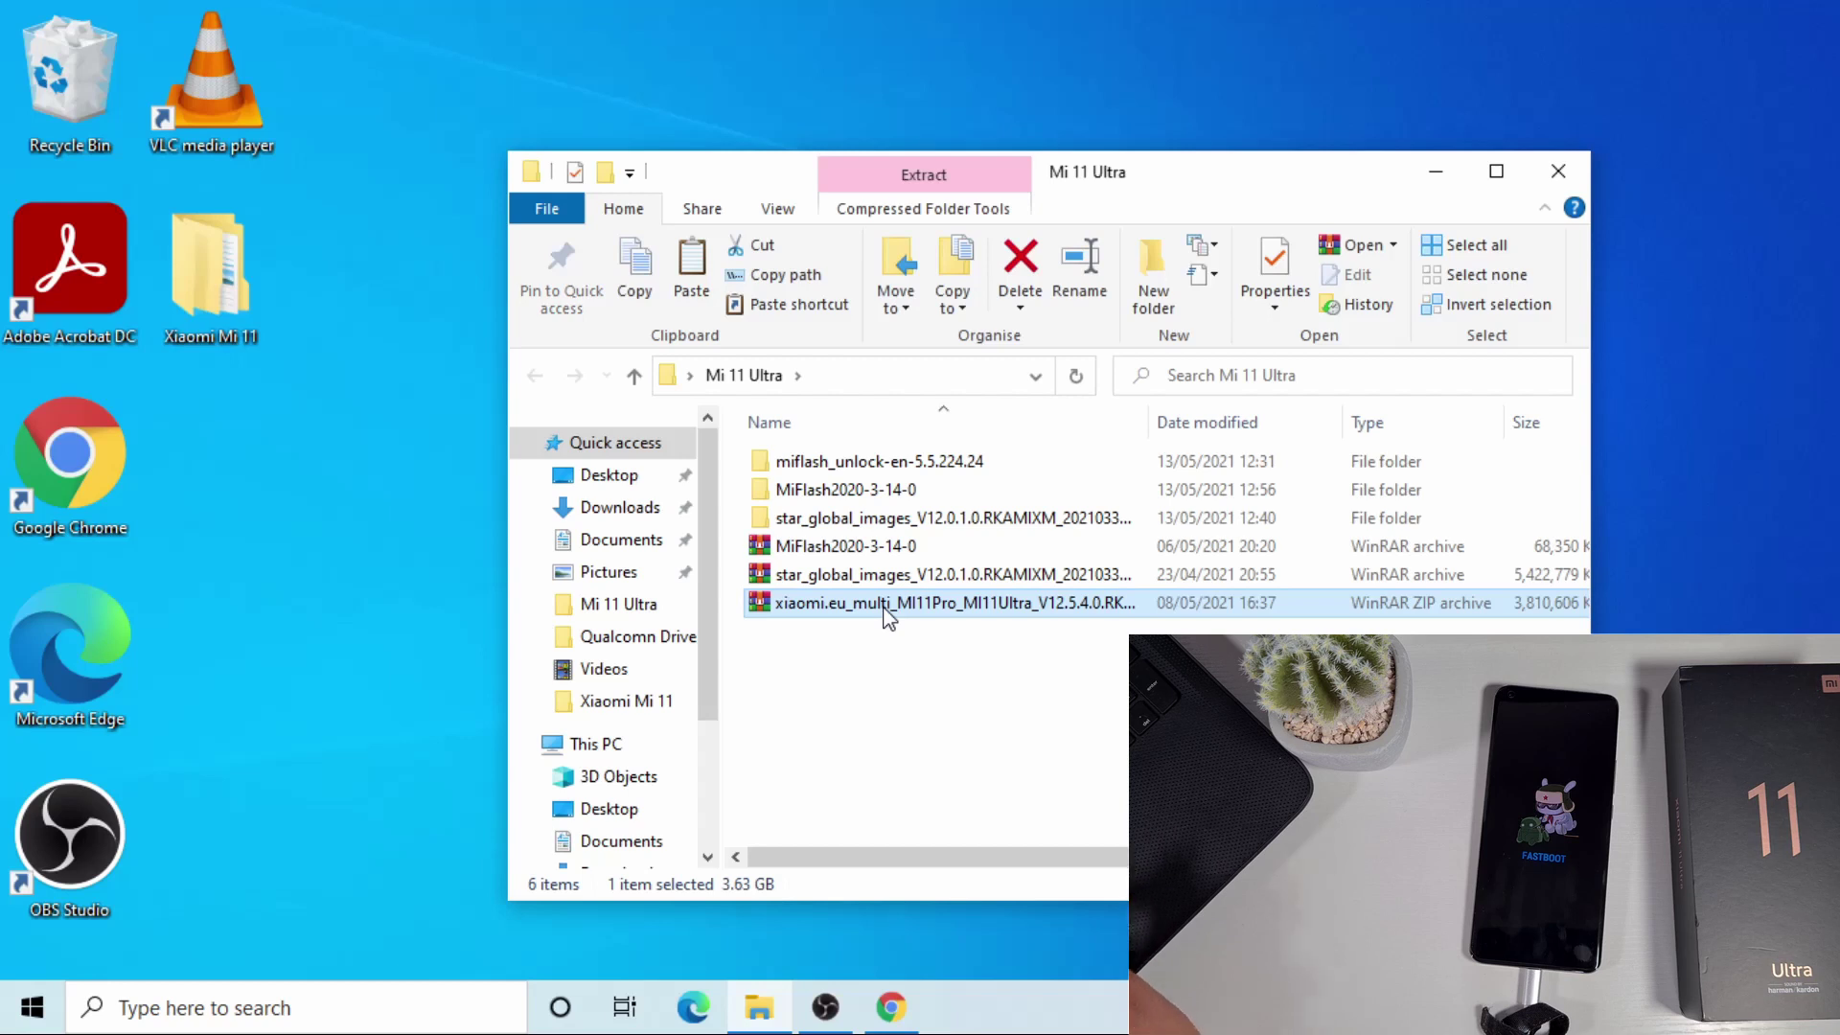
pyautogui.rightClick(884, 607)
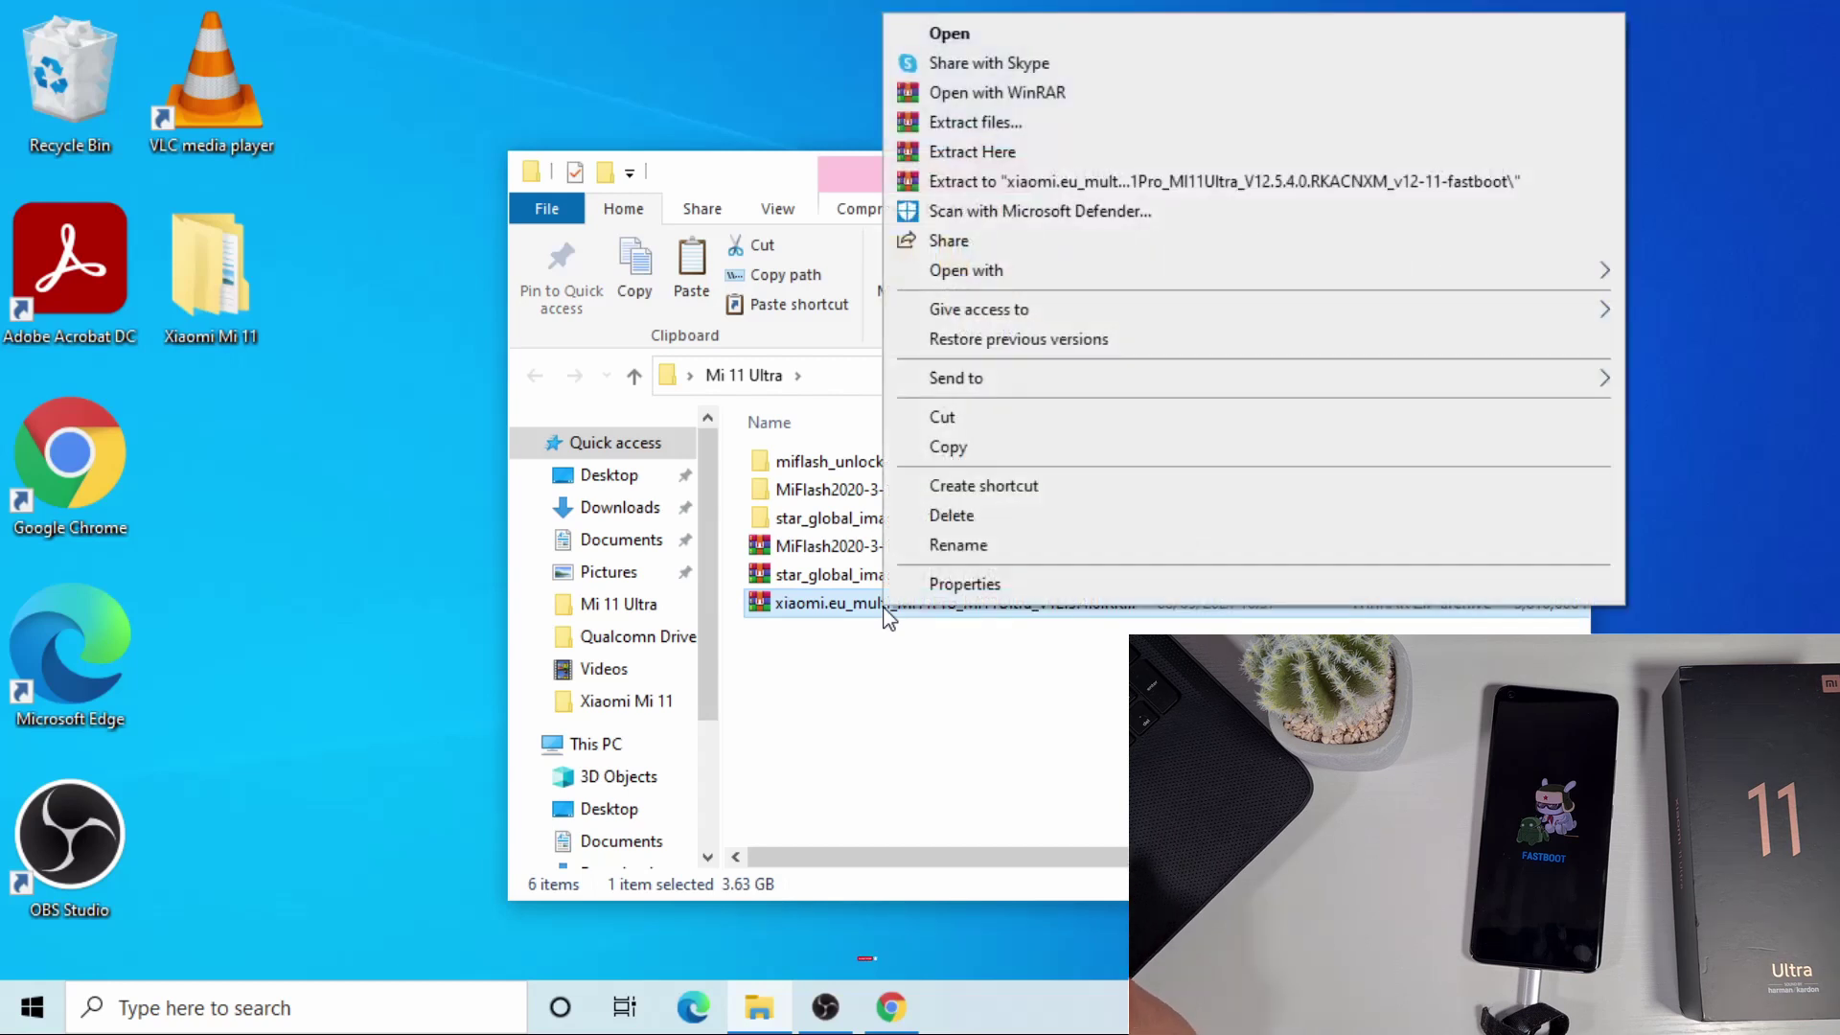
pyautogui.click(1067, 154)
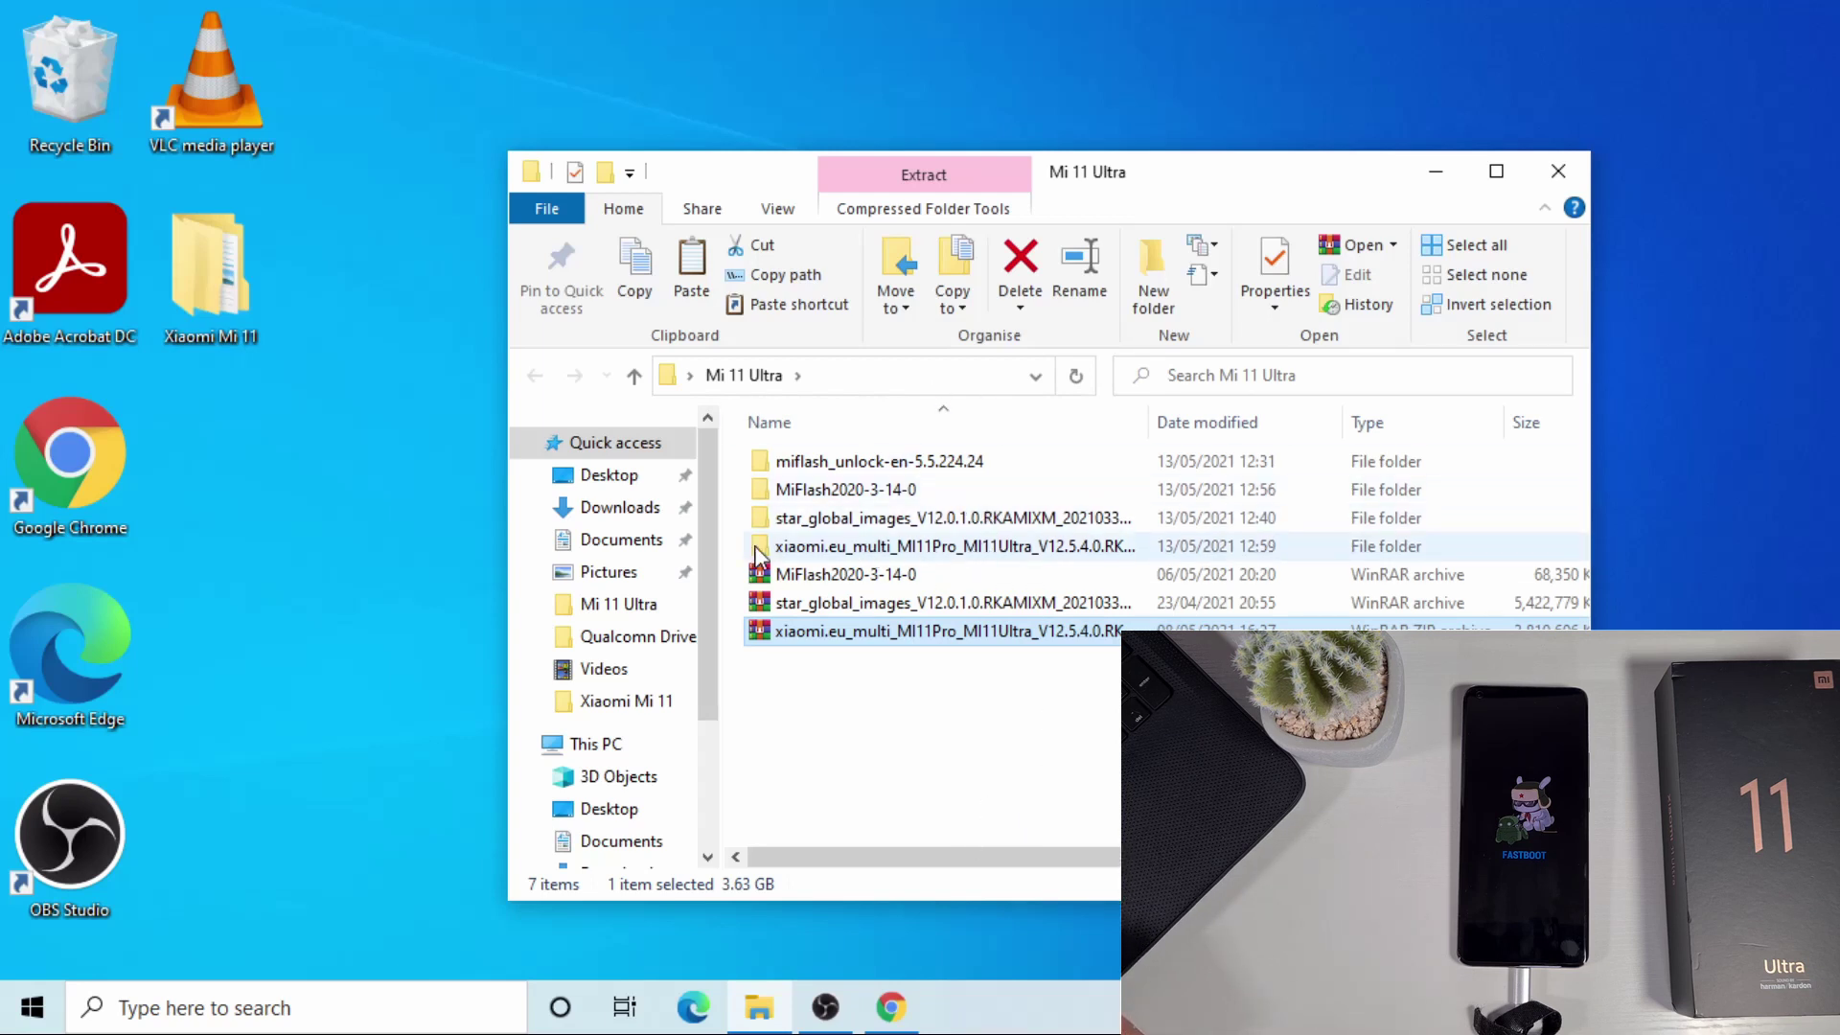
pyautogui.moveTo(803, 559)
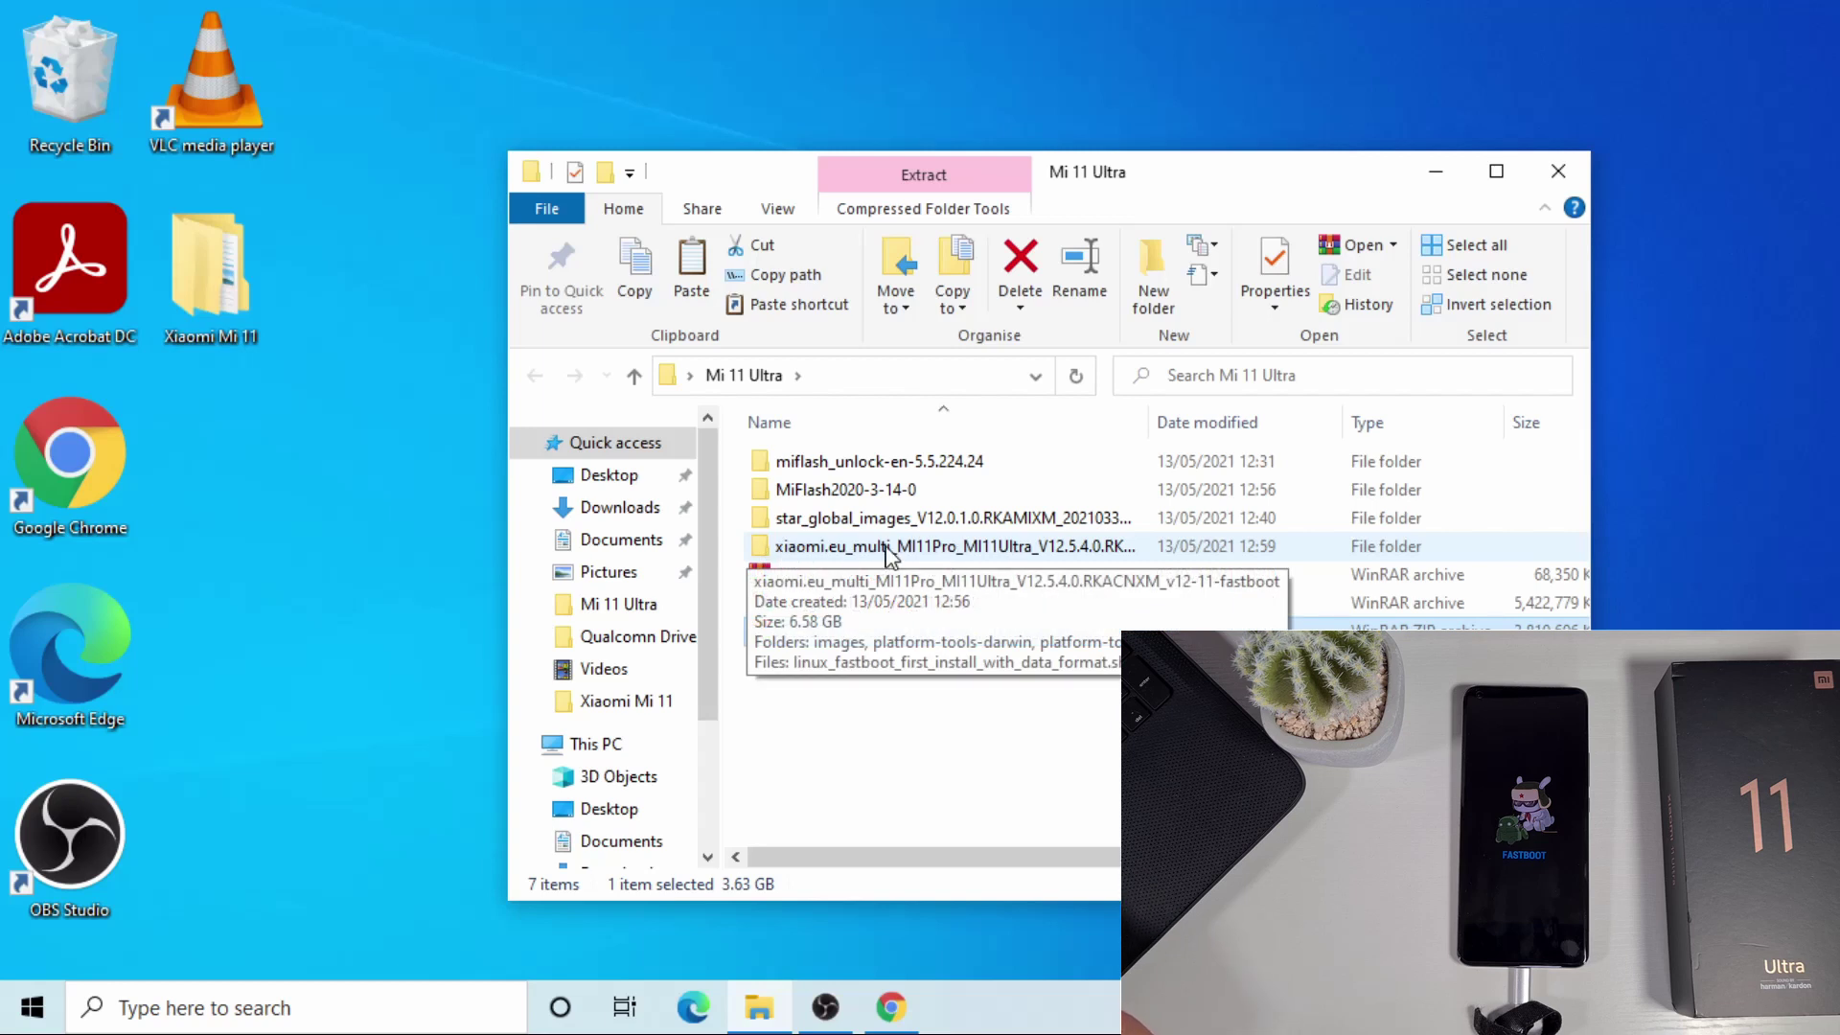
# Run windows_fastboot_first_install_with_data_format from the extracted xiaomi.eu folder as administrator
pyautogui.doubleClick(1062, 548)
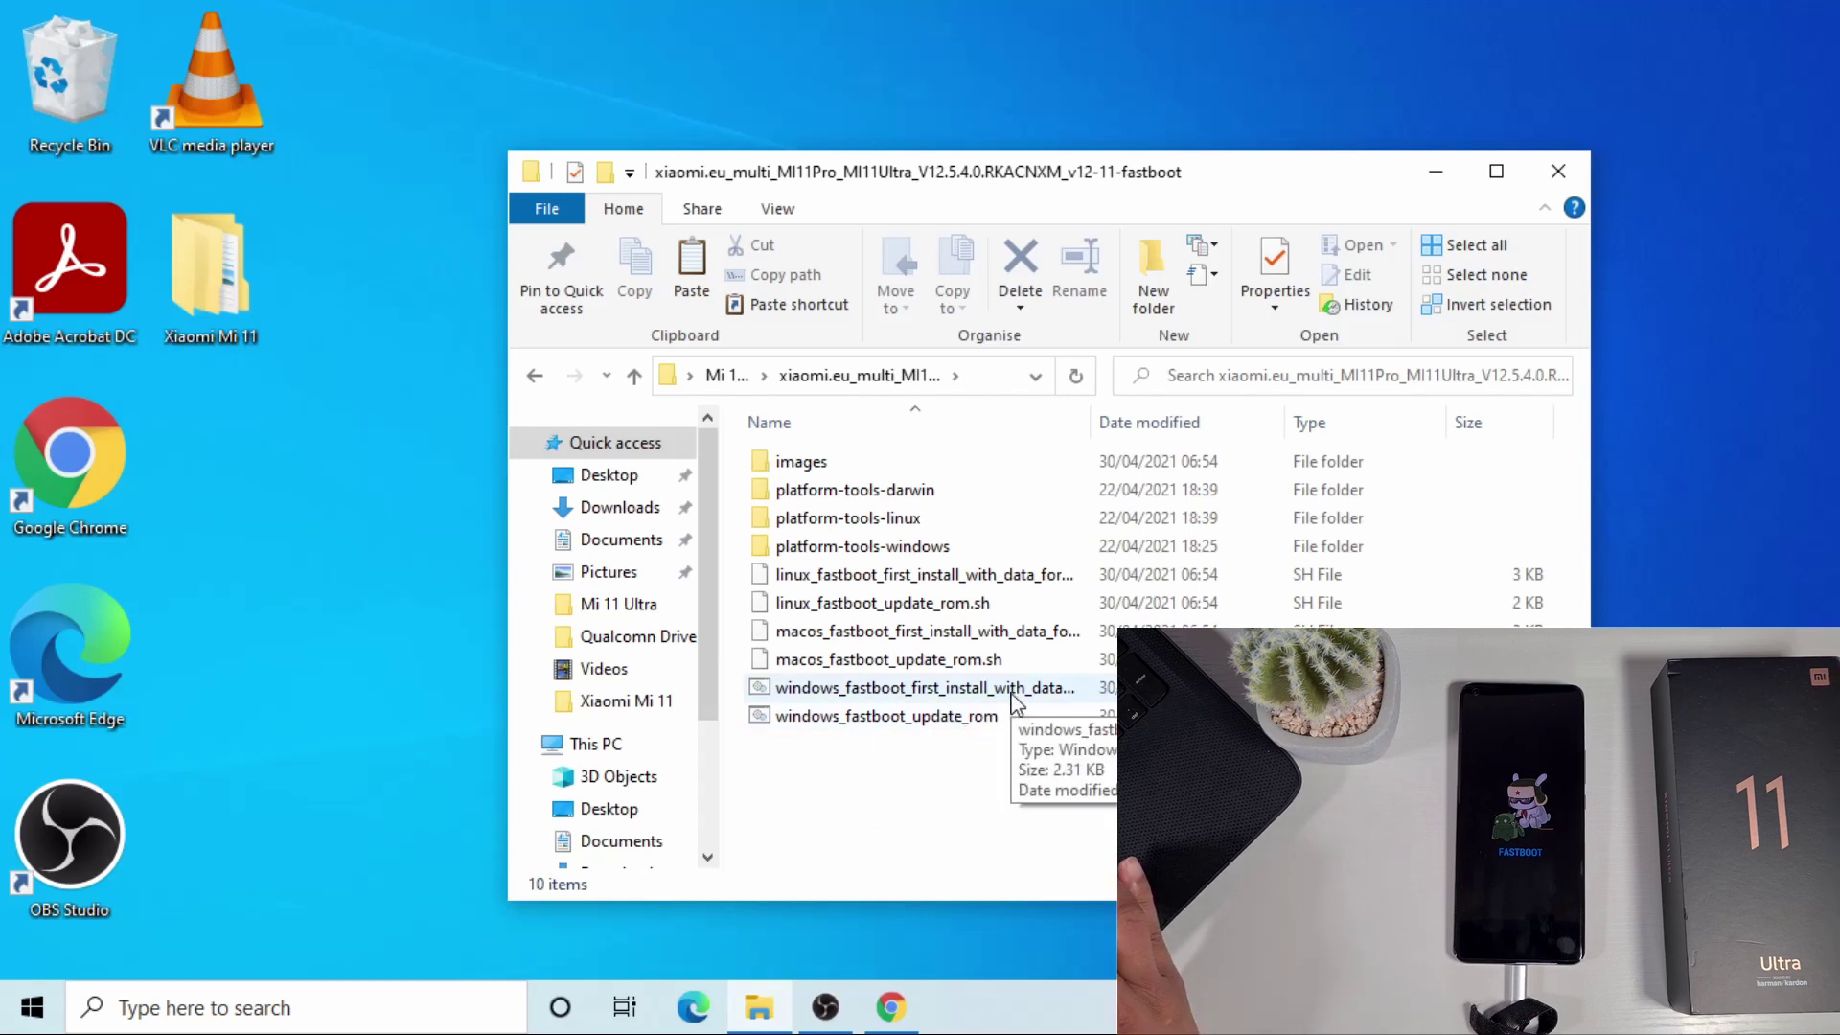
pyautogui.click(1012, 693)
pyautogui.rightClick(1014, 700)
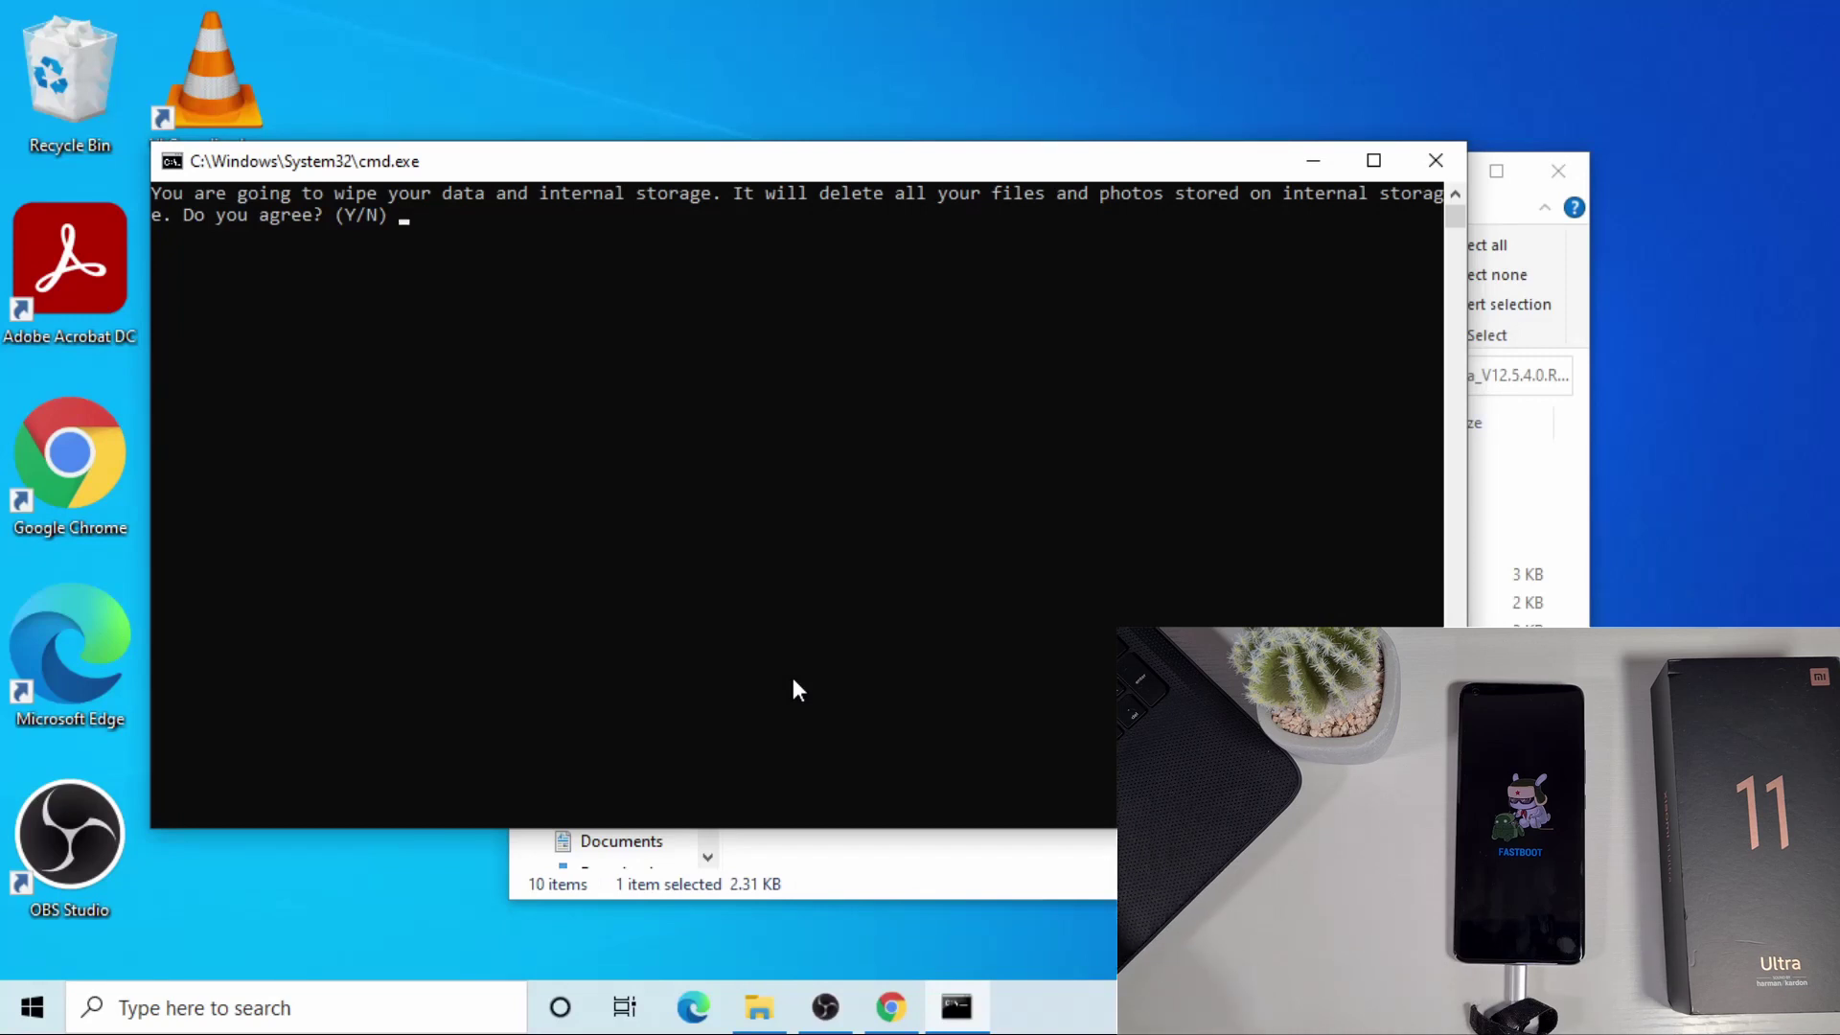
# Answer y to the data-wipe prompt so the xiaomi.eu ROM flashes and the phone reboots
pyautogui.write('y')
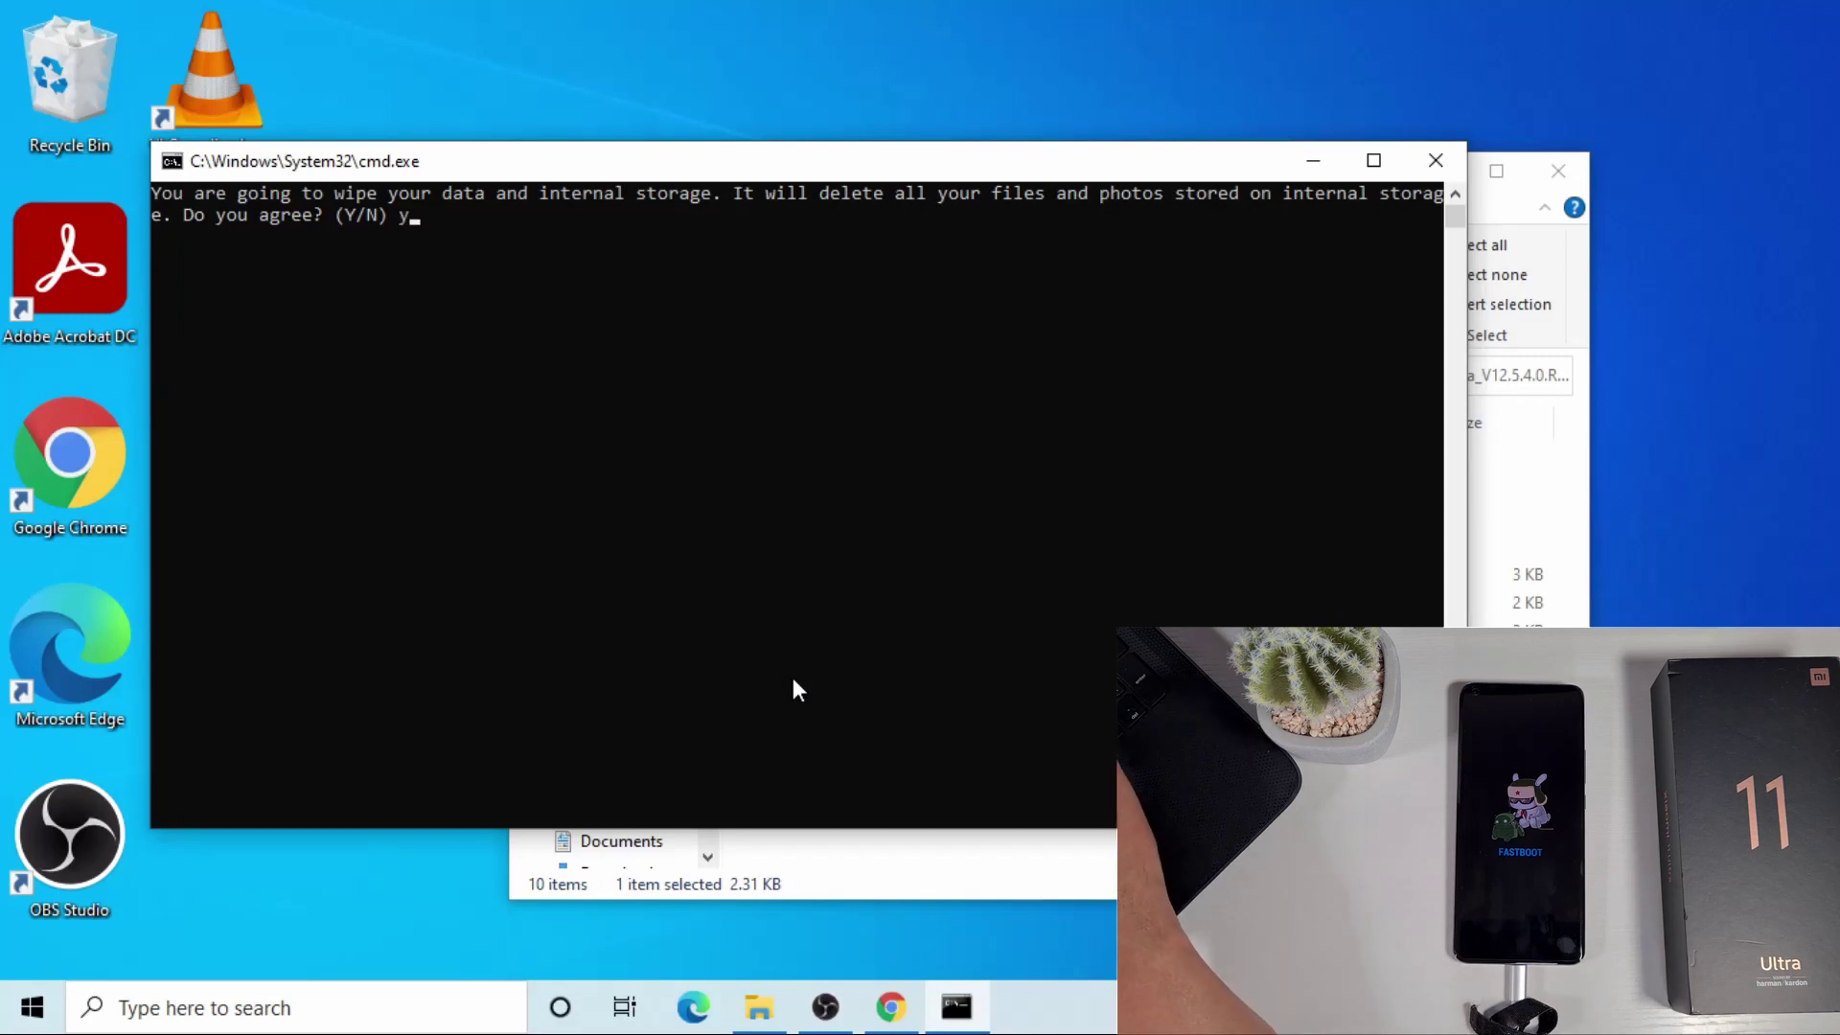
pyautogui.press('Return')
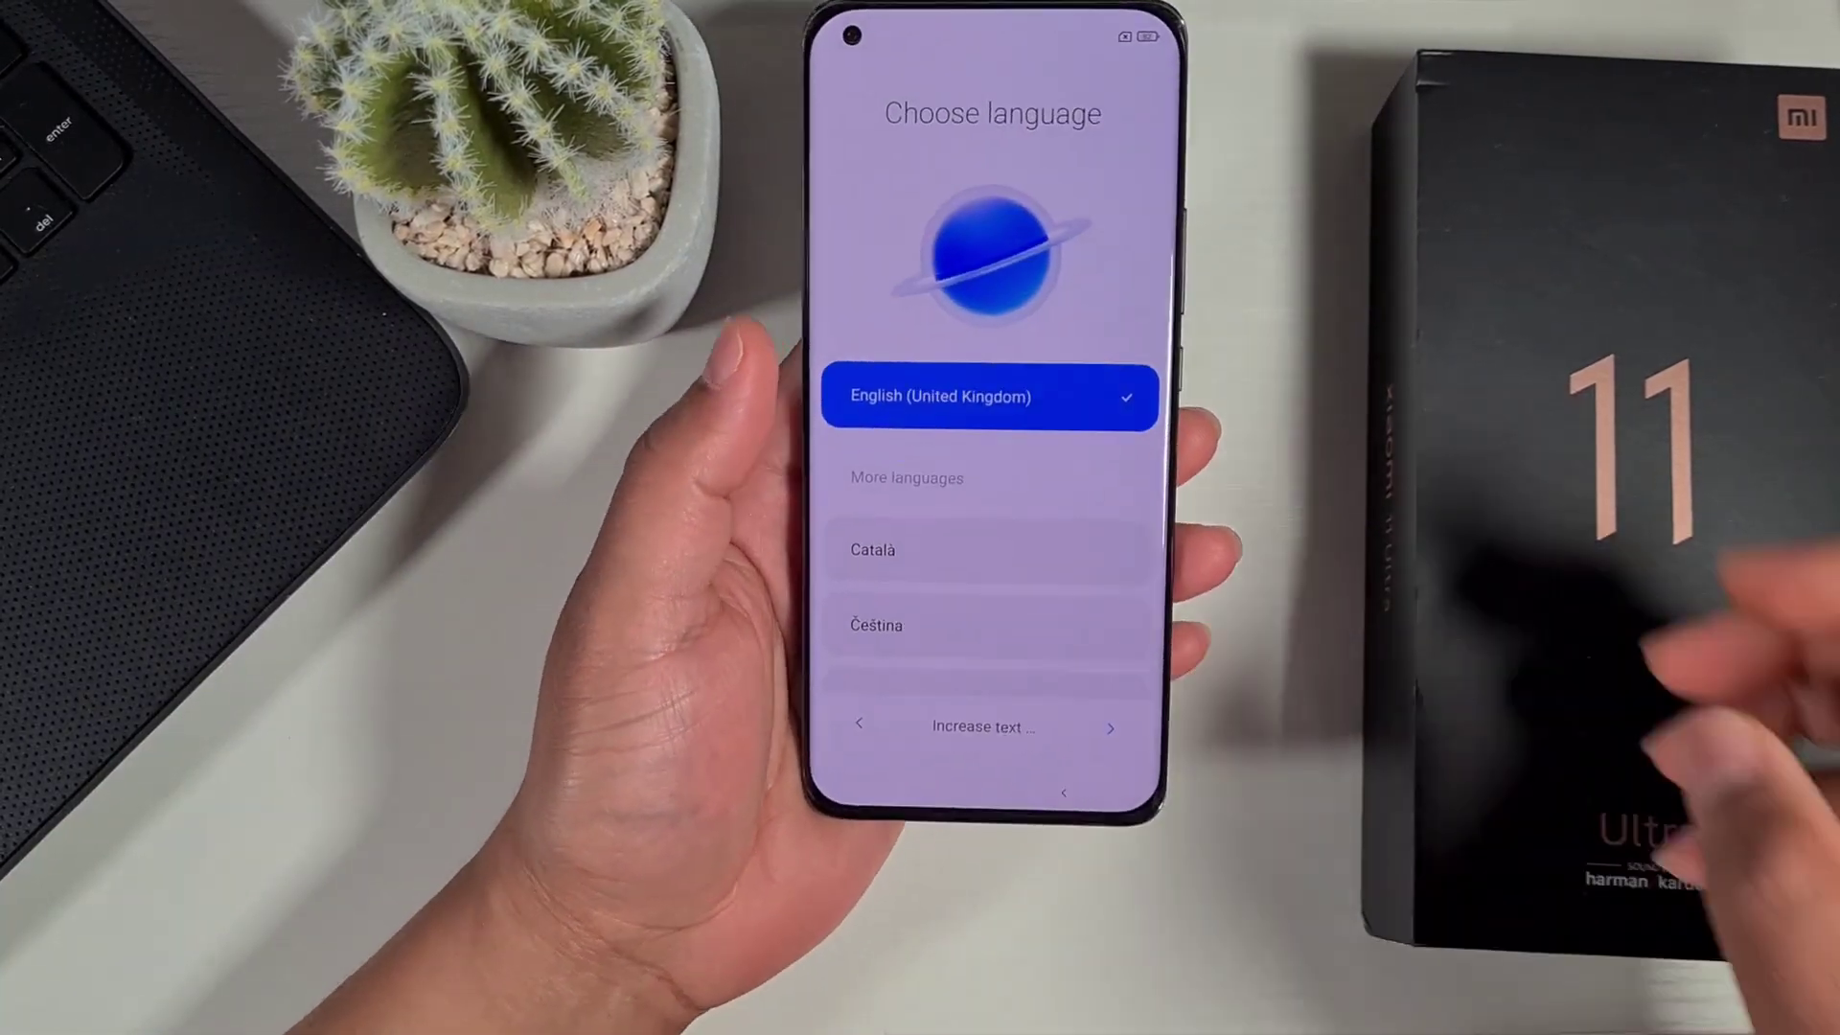
# Complete MIUI first-time setup, accepting the language and skipping Wi-Fi, to reach the home screen
pyautogui.click(1153, 728)
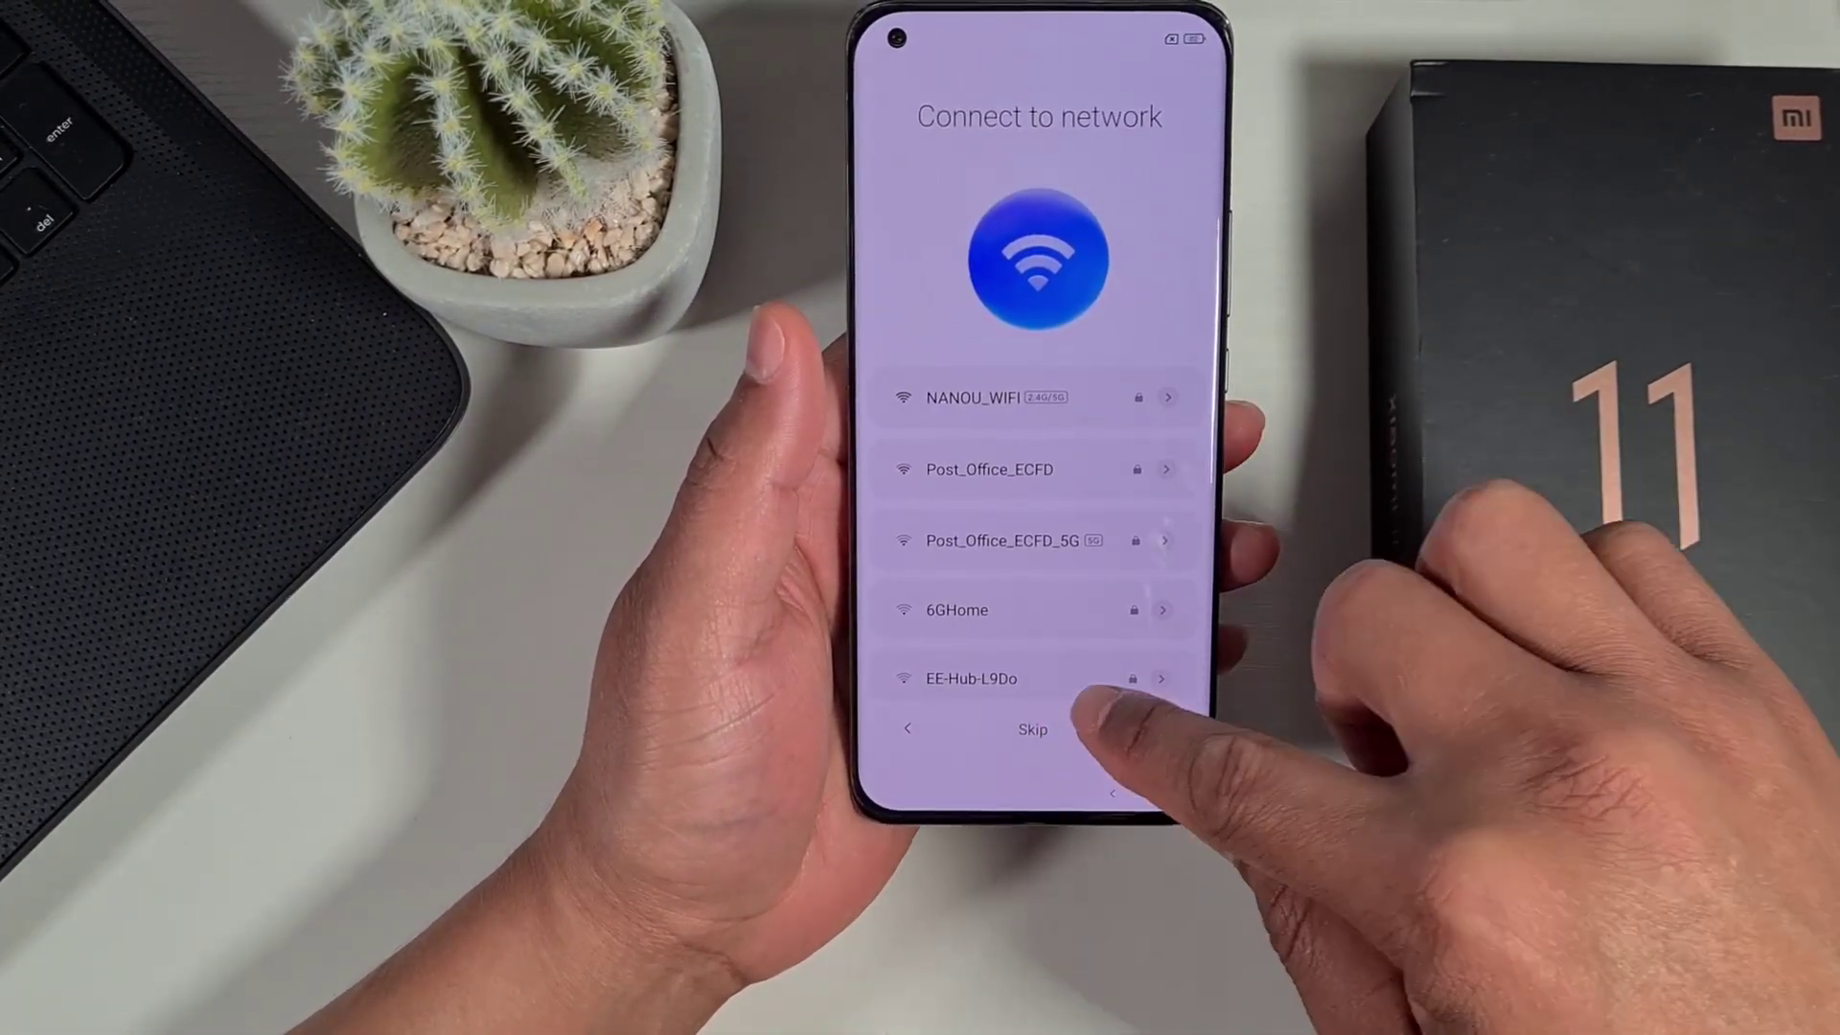
pyautogui.click(1155, 724)
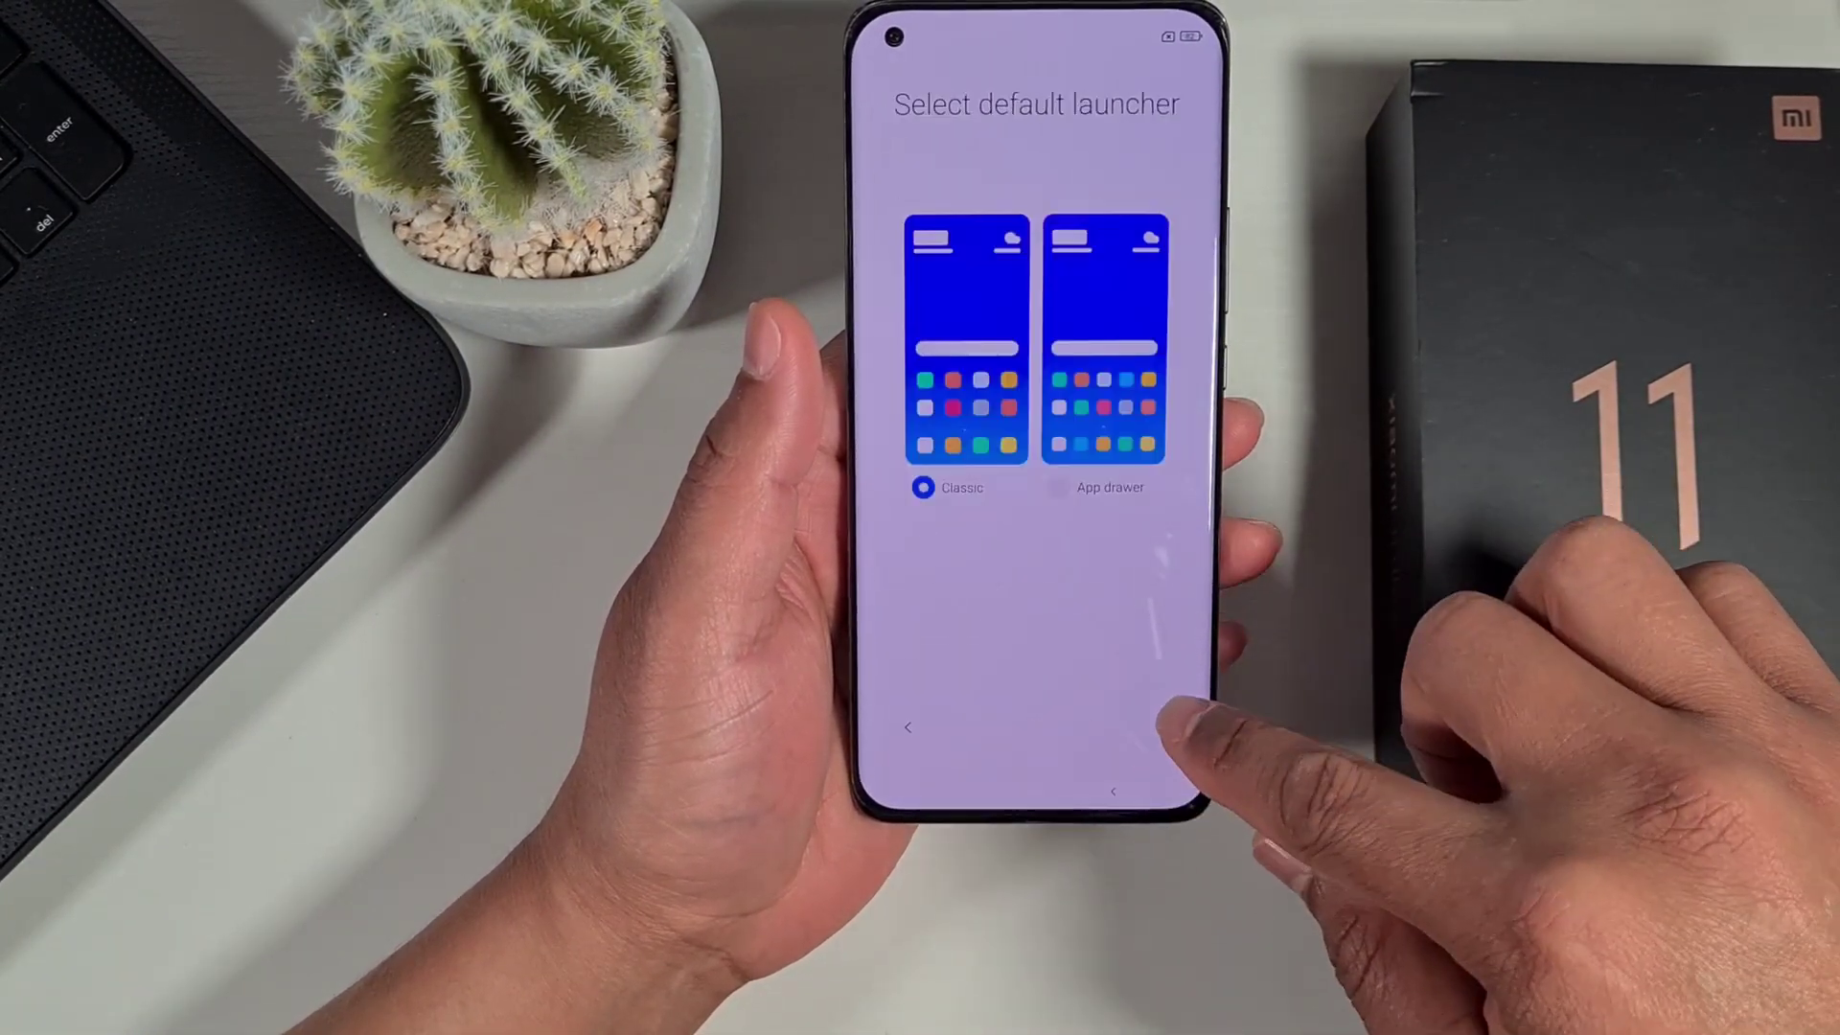
pyautogui.click(1060, 762)
pyautogui.click(1060, 772)
pyautogui.click(1060, 774)
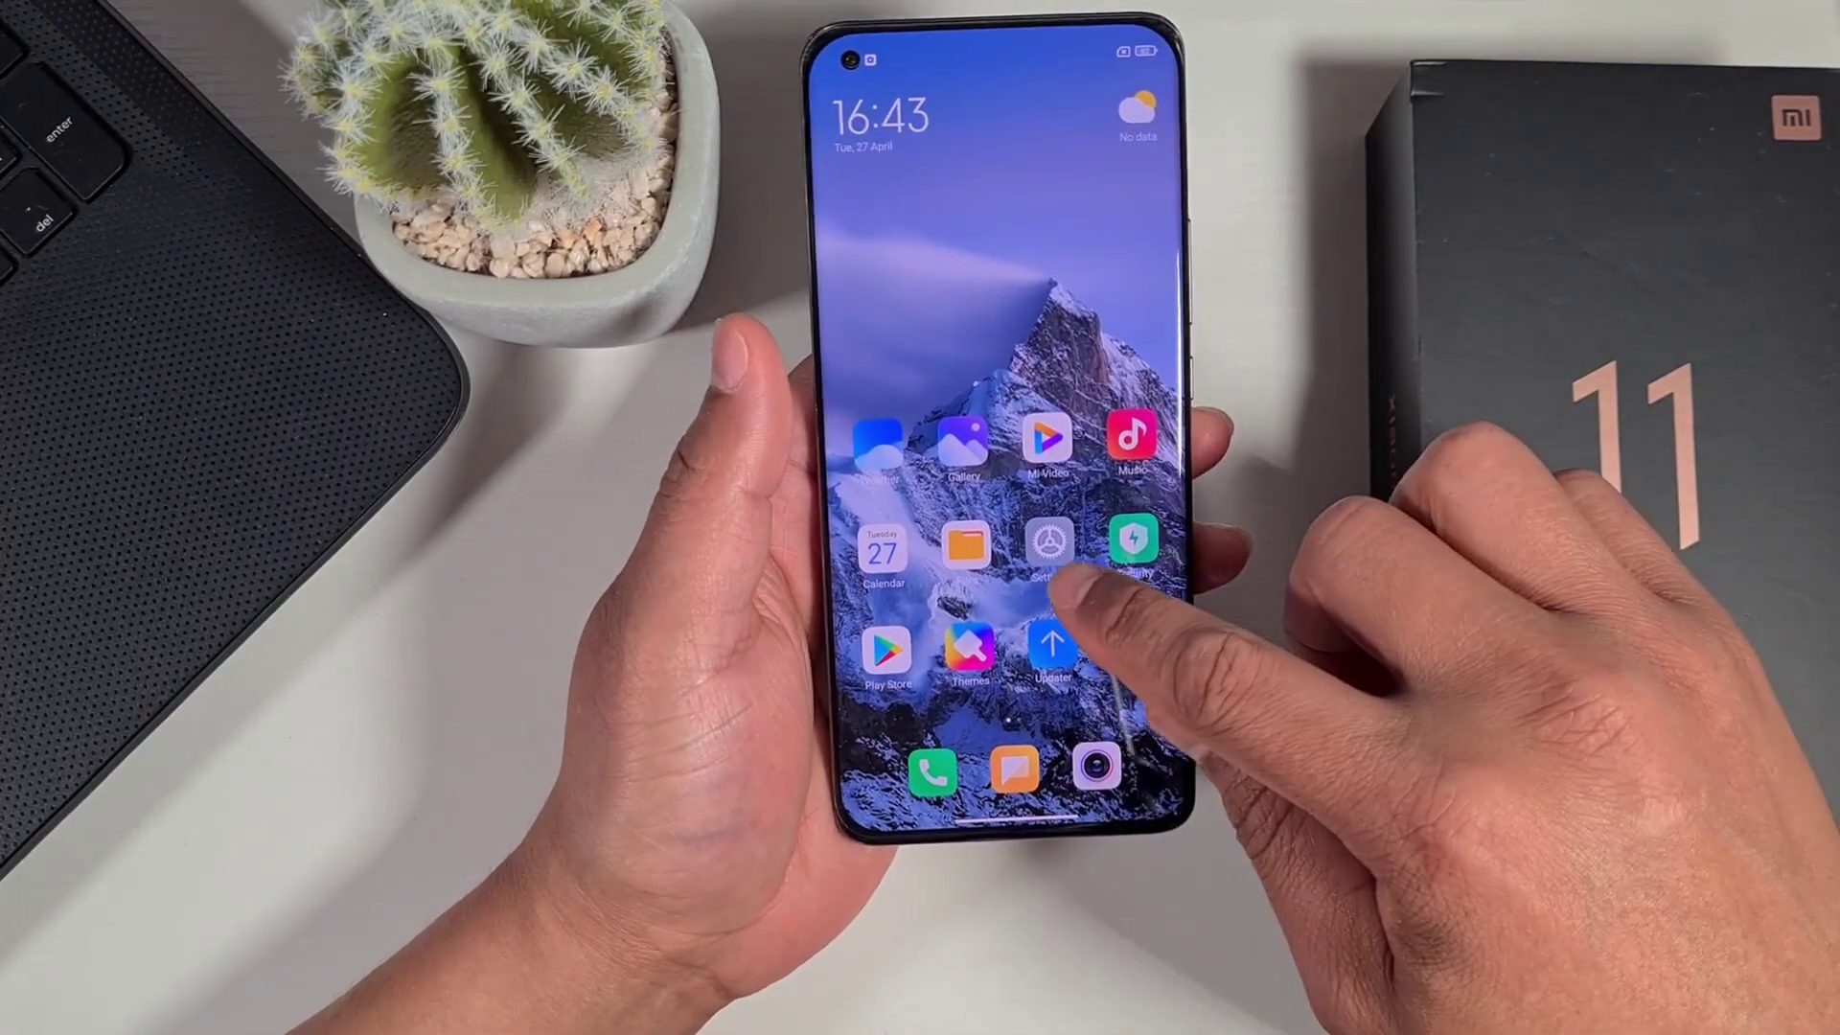
# Confirm in Settings > My device that MIUI by xiaomi.eu 12.5.4 Stable is installed, then return home
pyautogui.click(1030, 575)
pyautogui.click(1102, 320)
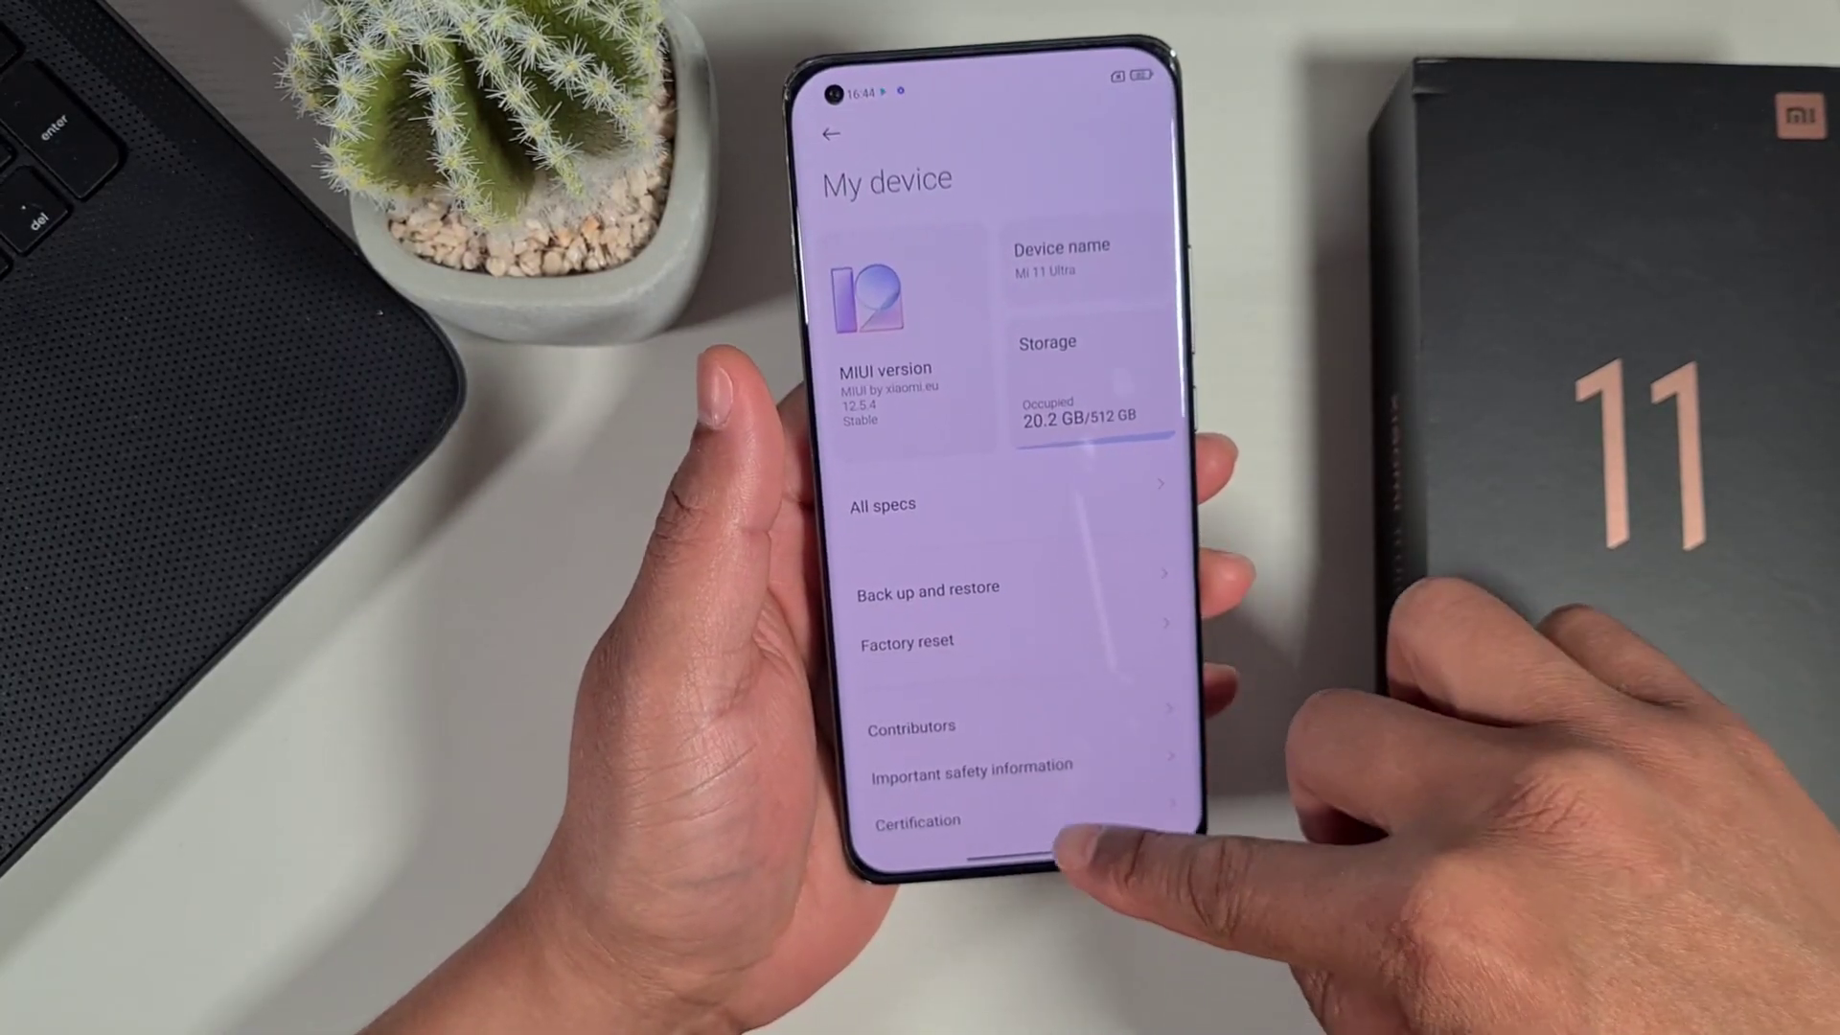
pyautogui.moveTo(1077, 843); pyautogui.dragTo(1232, 671)
pyautogui.moveTo(1170, 431); pyautogui.dragTo(1227, 537)
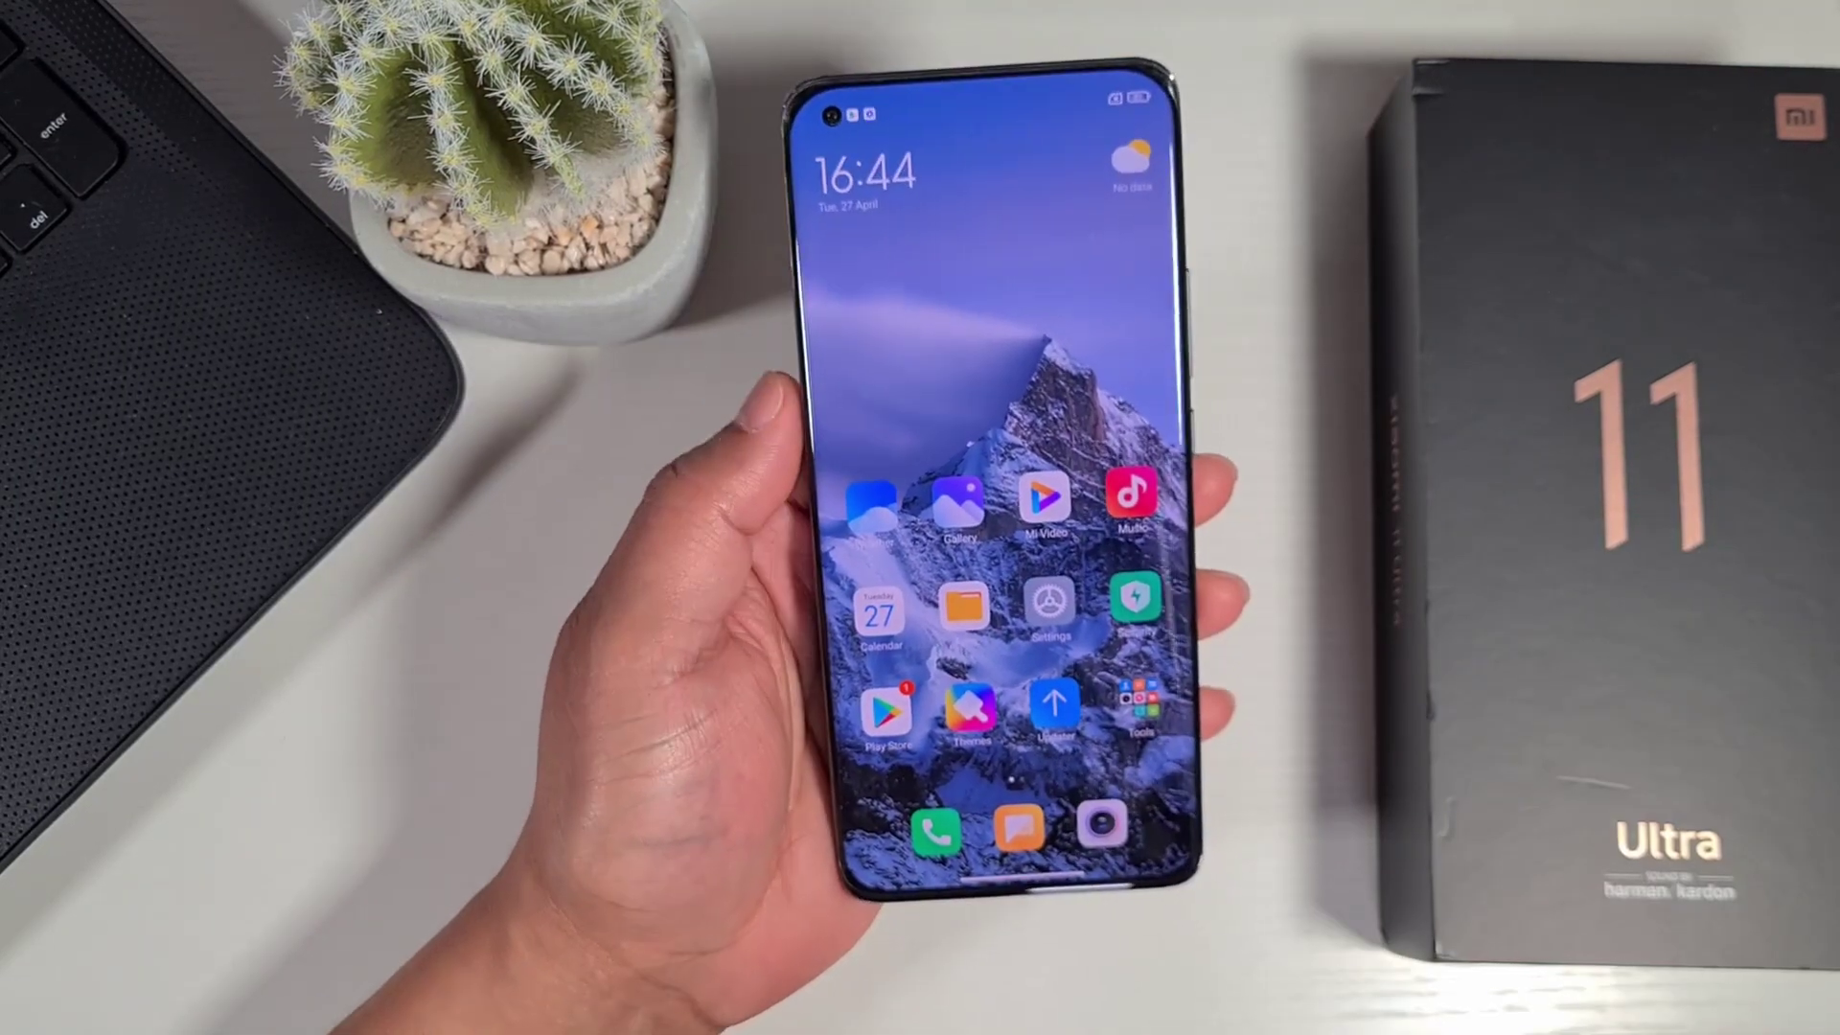